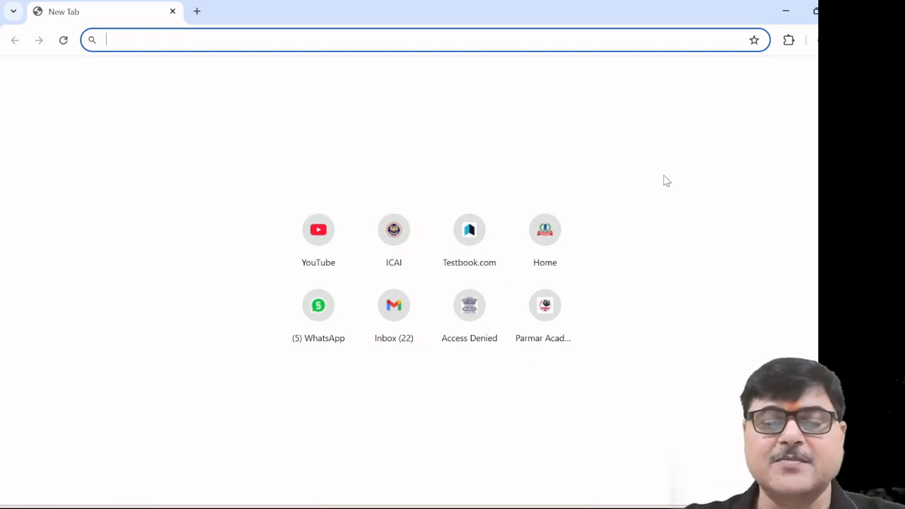
Load the incometax.gov.in/iec/foportal e-Filing home page in Chrome from the address bar suggestion
text(in)
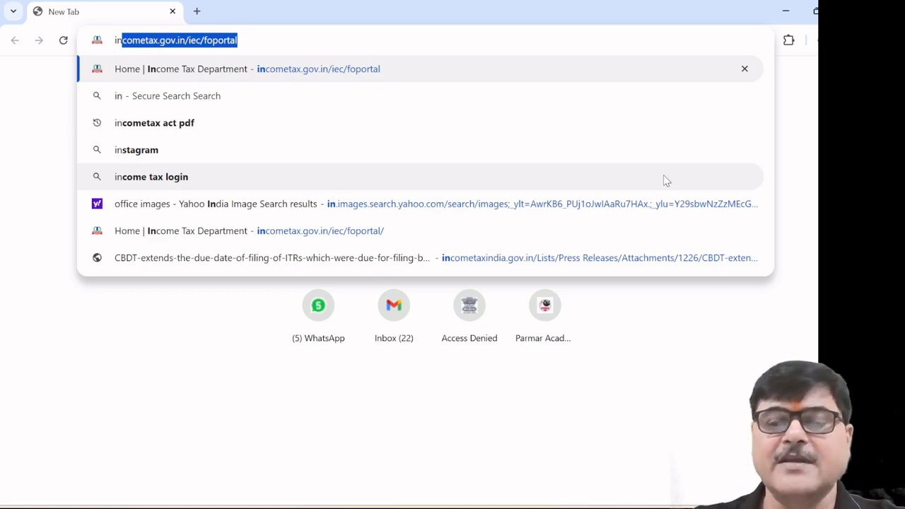
key(Return)
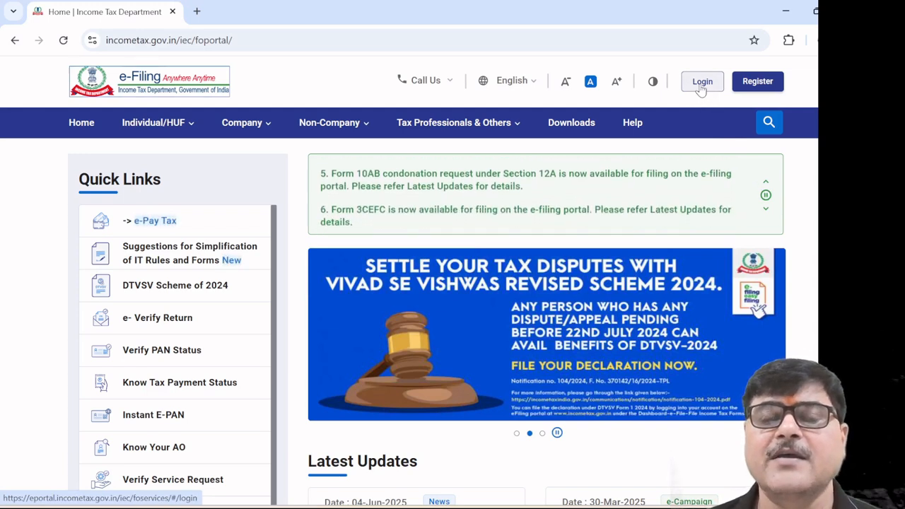
Log in to the e-Filing portal with the taxpayer's PAN and account password, confirming the secure access message
click(701, 82)
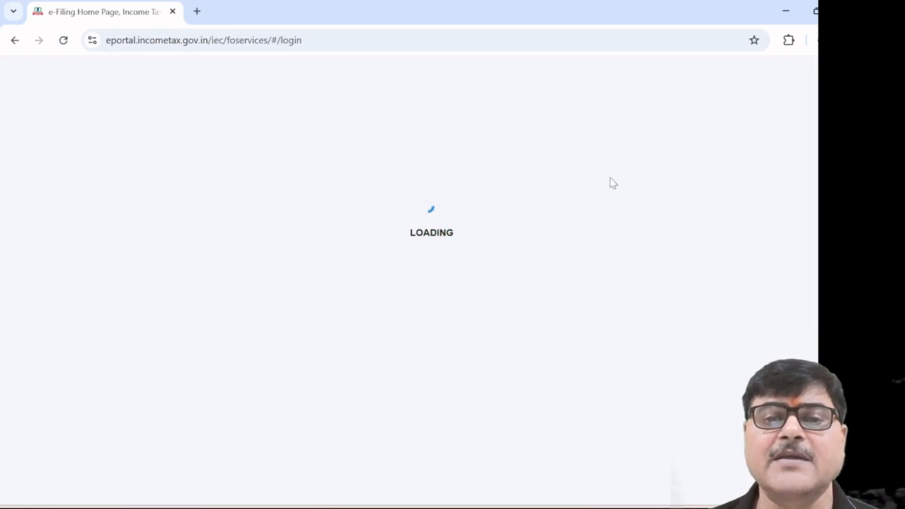
click(244, 317)
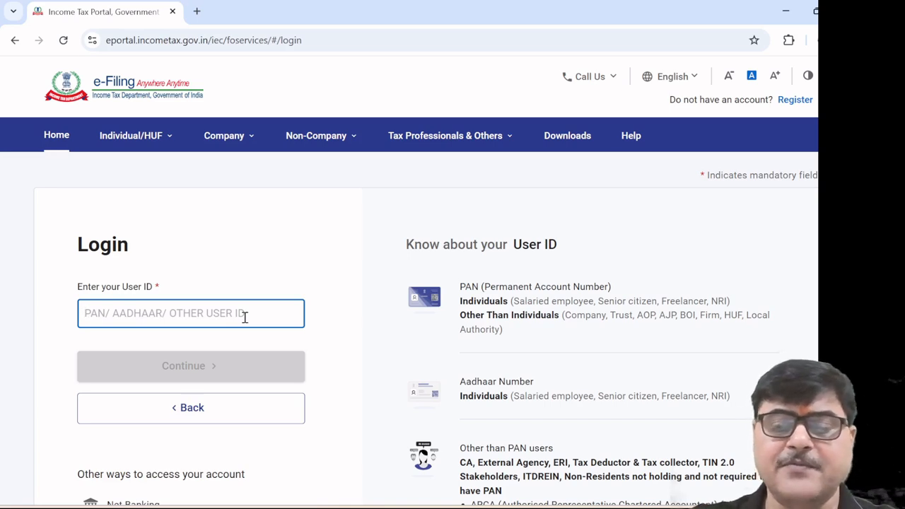
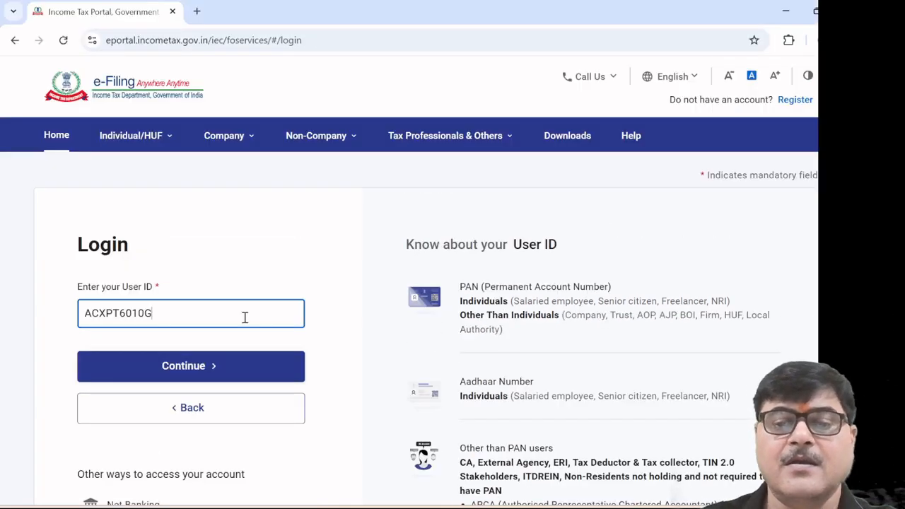
click(165, 364)
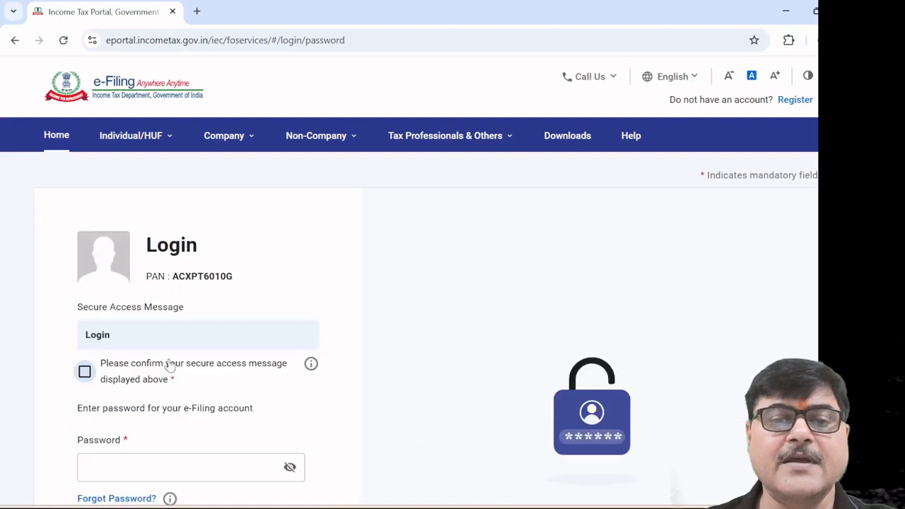
click(84, 372)
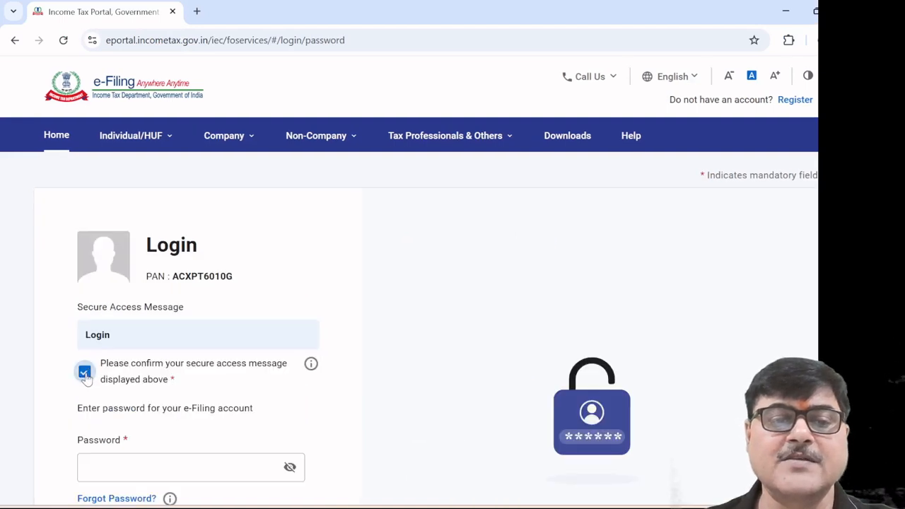
scroll(273, 420, down, 1)
click(201, 400)
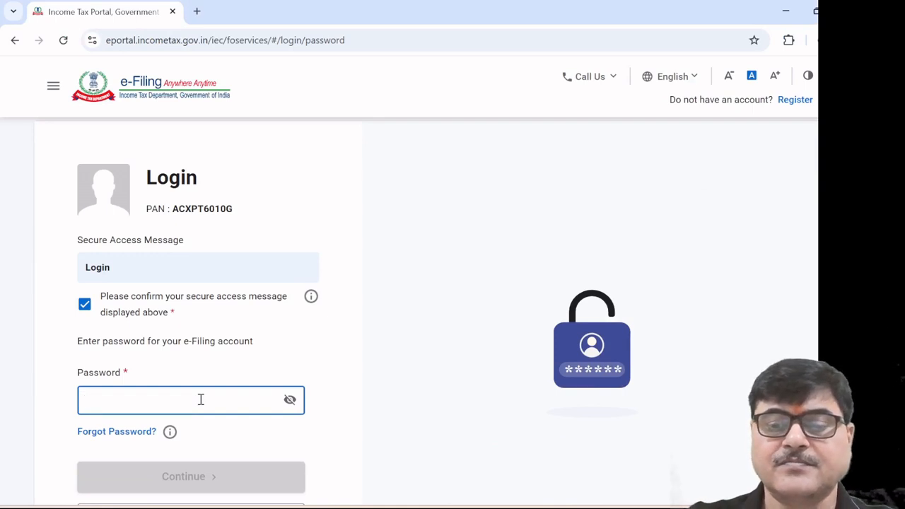
key(ctrl+v)
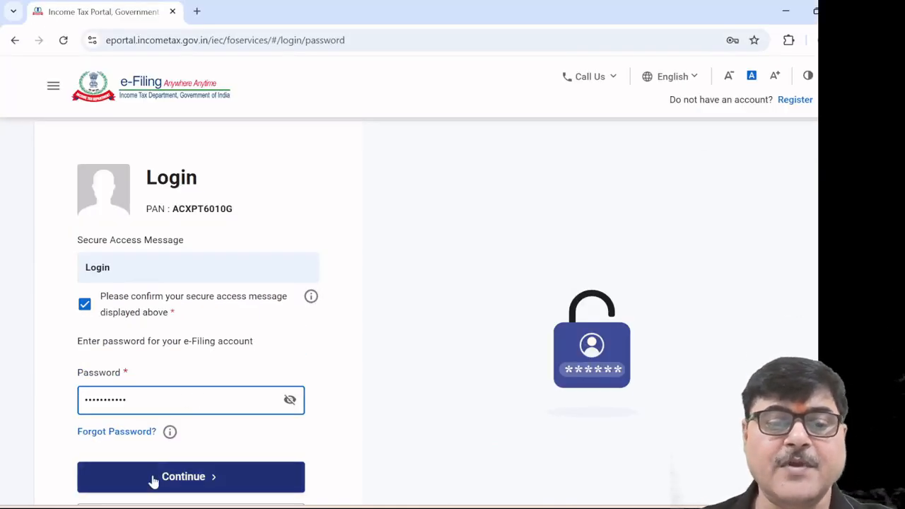
click(172, 486)
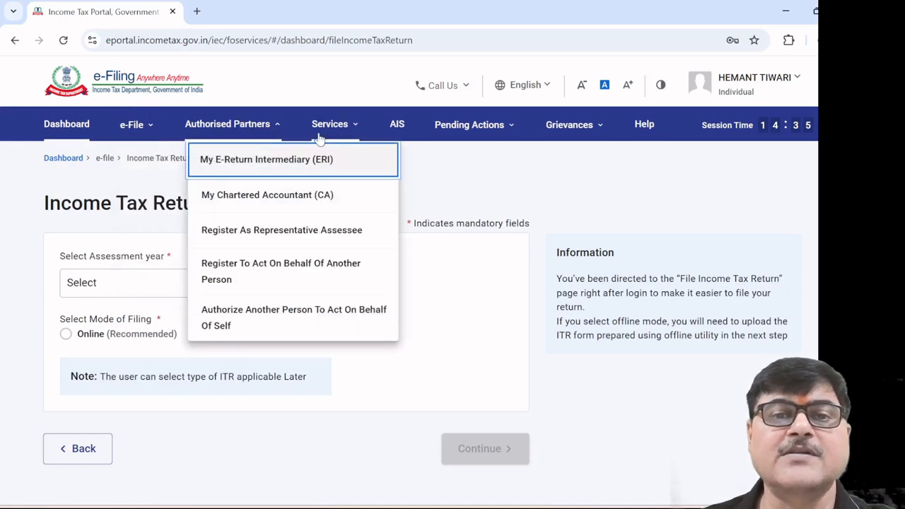
Choose View Form 26AS under e-File > Income Tax Returns
mouse_move(337, 141)
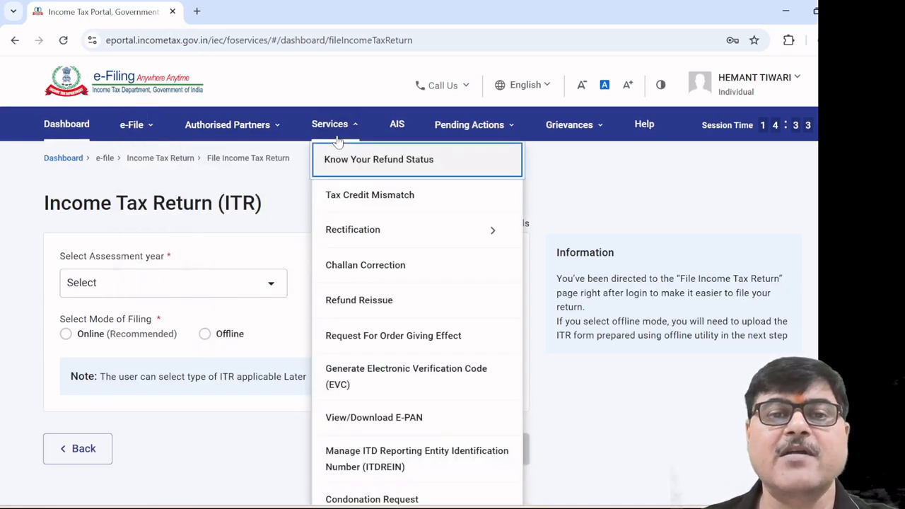
mouse_move(140, 134)
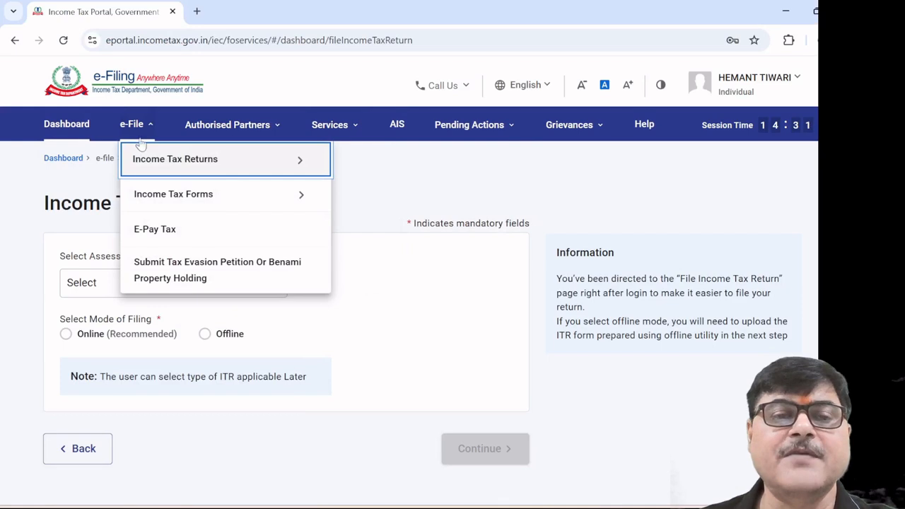
mouse_move(164, 166)
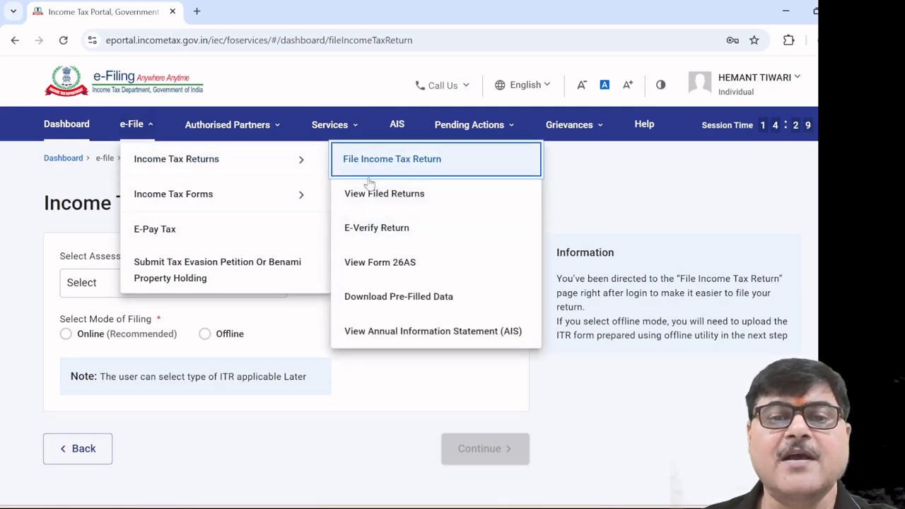
click(381, 262)
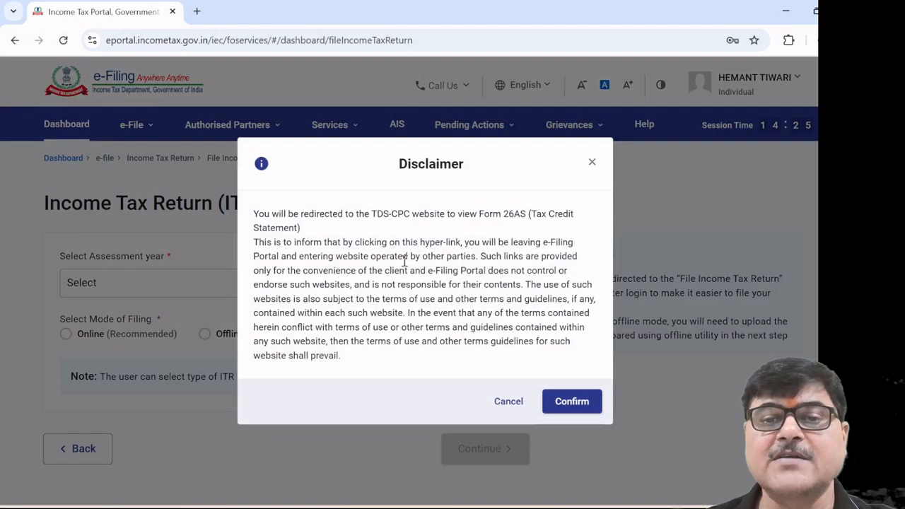
Accept the TDS-CPC redirection disclaimer and usage terms to reach the TRACES View Tax Credit page
click(572, 402)
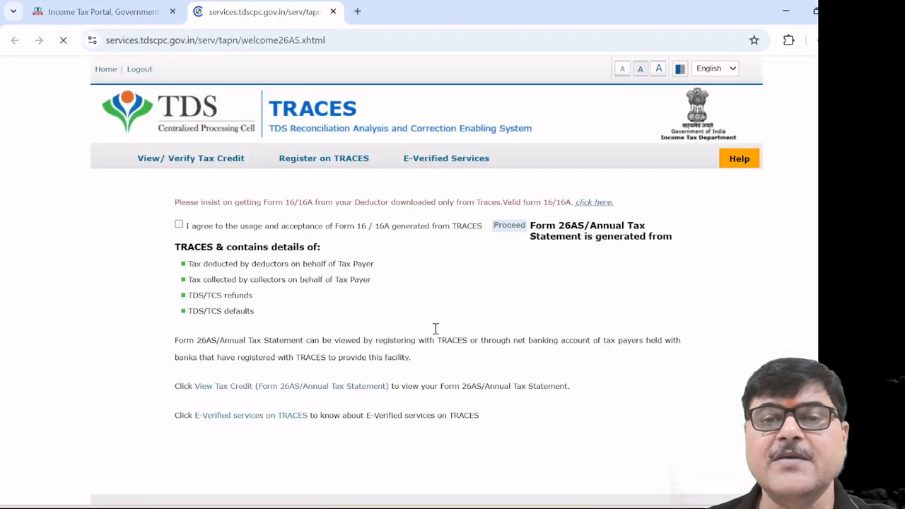
click(202, 287)
click(524, 292)
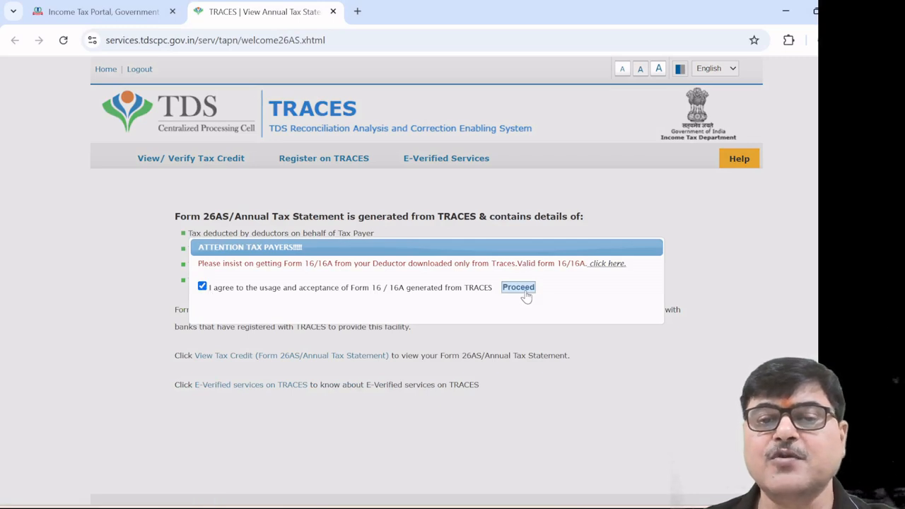
click(317, 360)
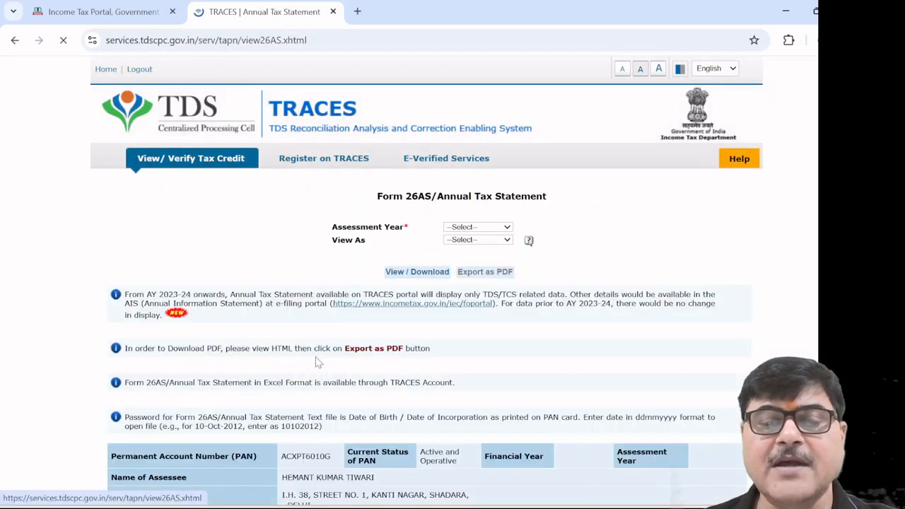
View Form 26AS for assessment year 2025-26 as HTML, then return to the e-Filing tab
click(507, 227)
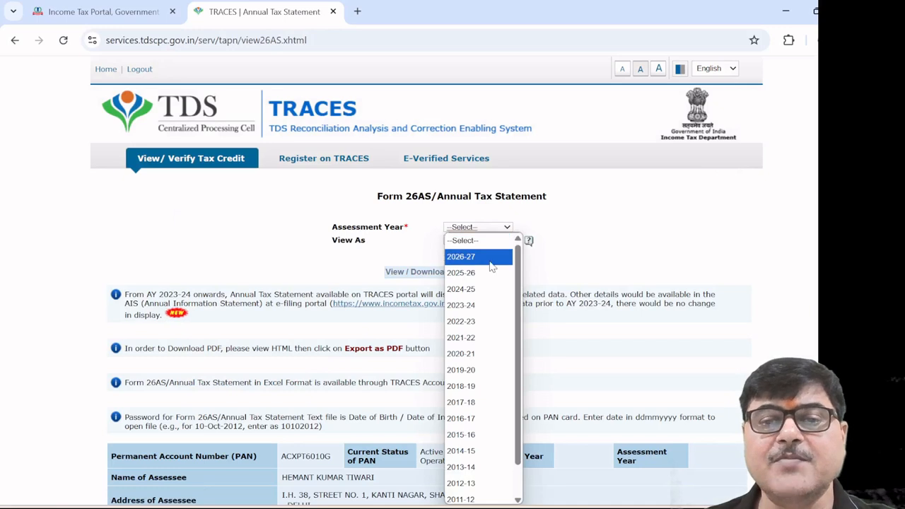
click(485, 271)
click(508, 240)
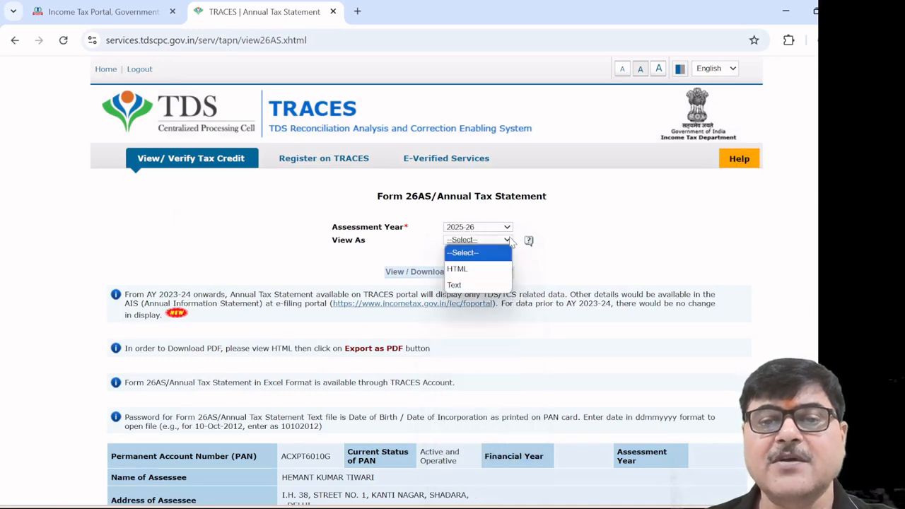
click(485, 270)
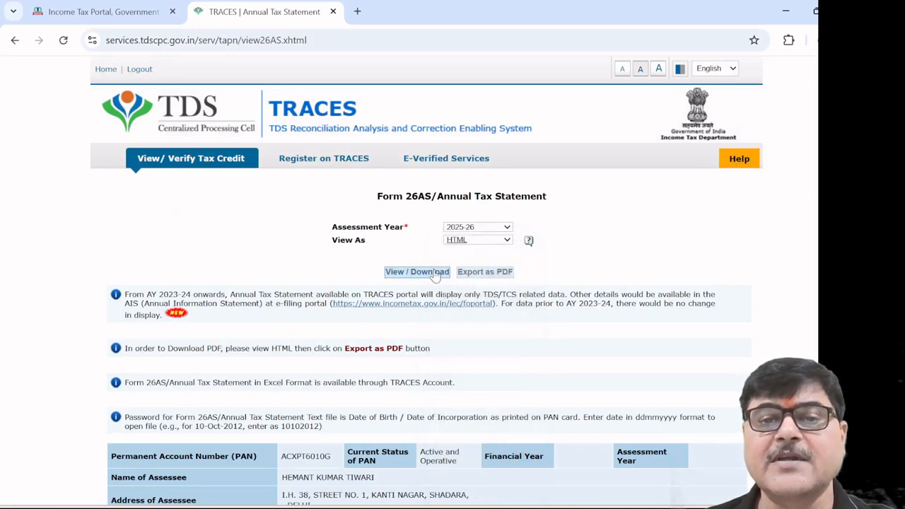
click(417, 272)
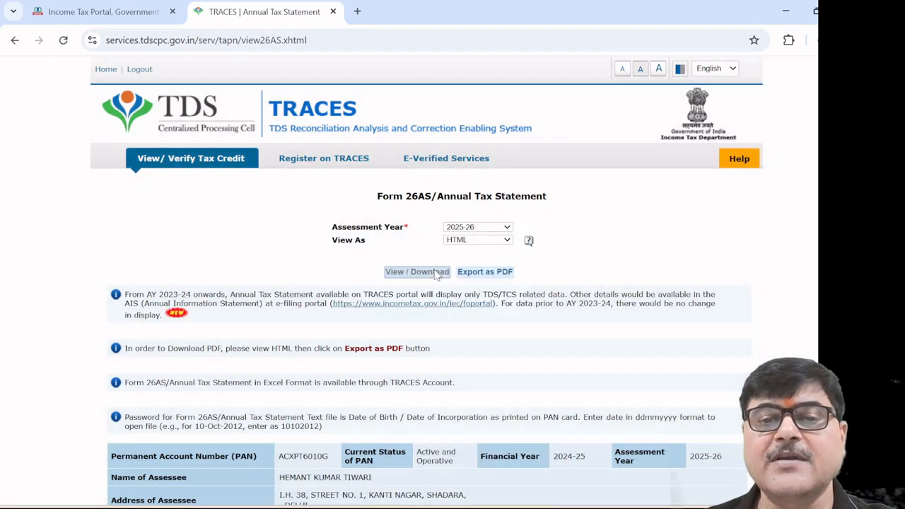
scroll(490, 293, down, 5)
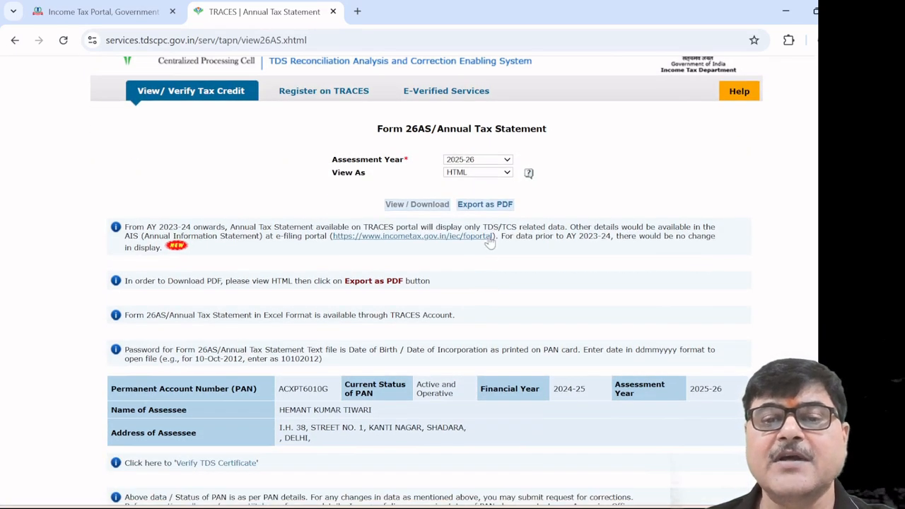
scroll(487, 259, down, 5)
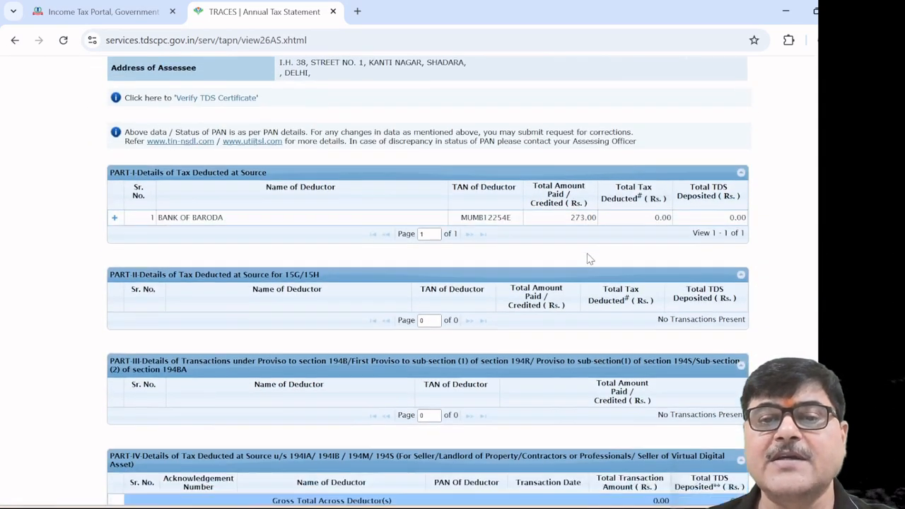
scroll(544, 262, down, 4)
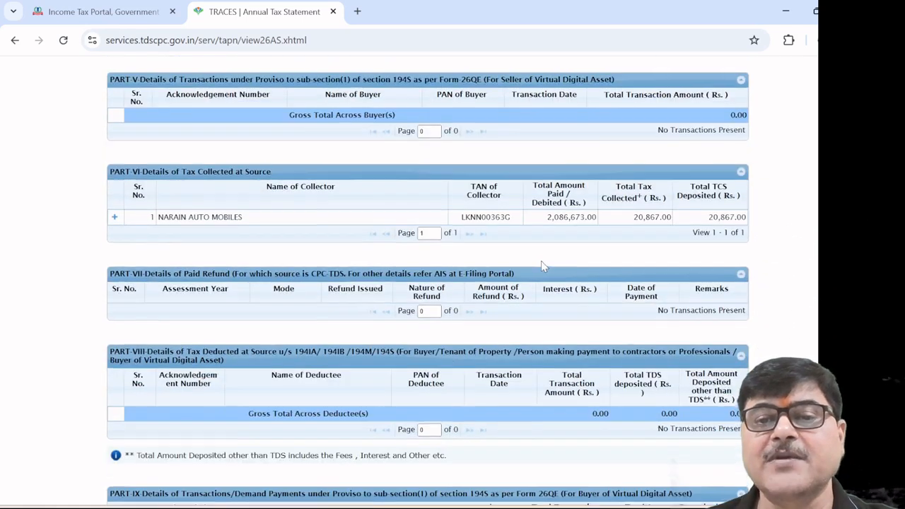
scroll(543, 265, down, 4)
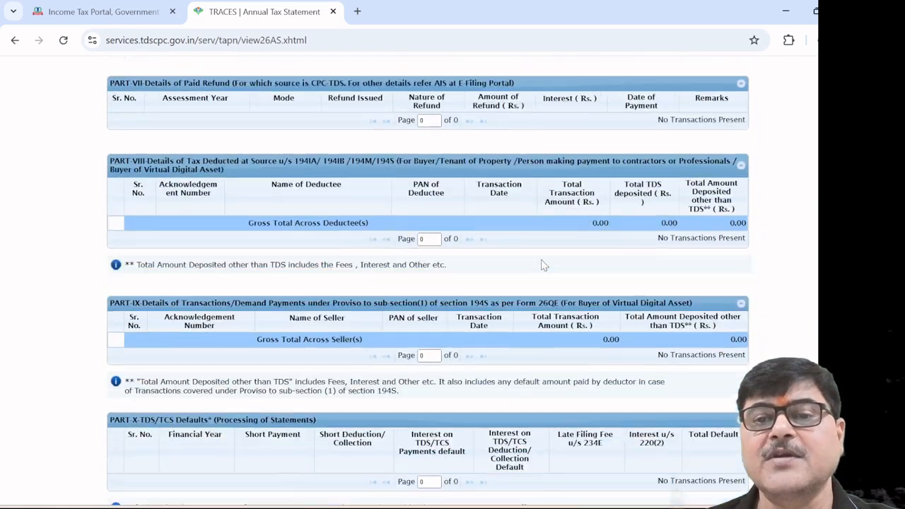
scroll(543, 265, up, 8)
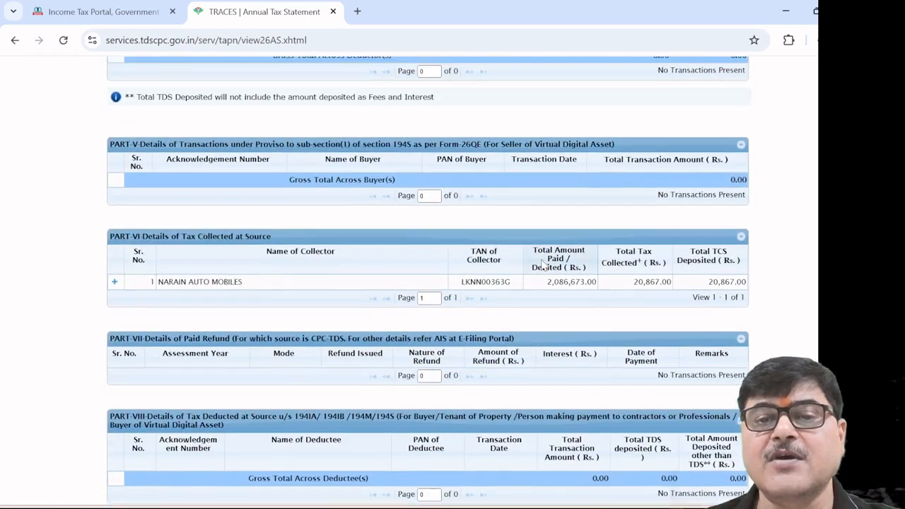
scroll(543, 265, up, 10)
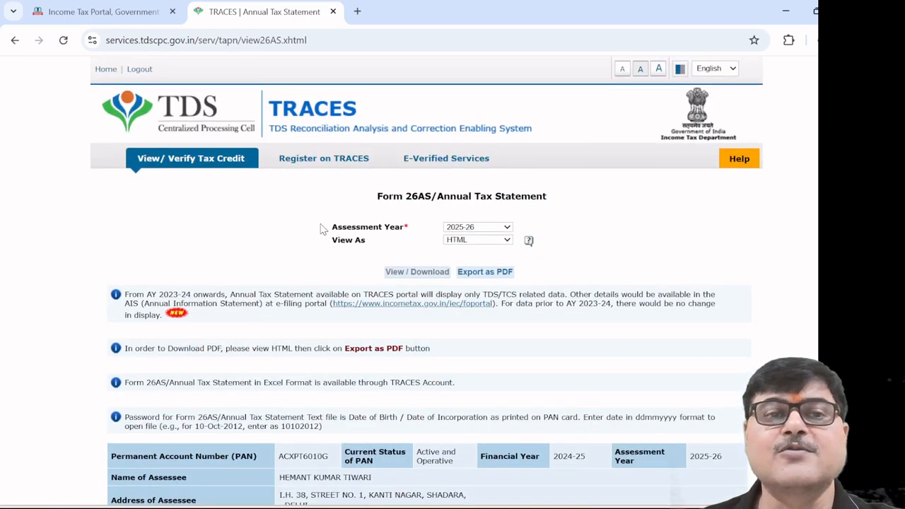
click(115, 21)
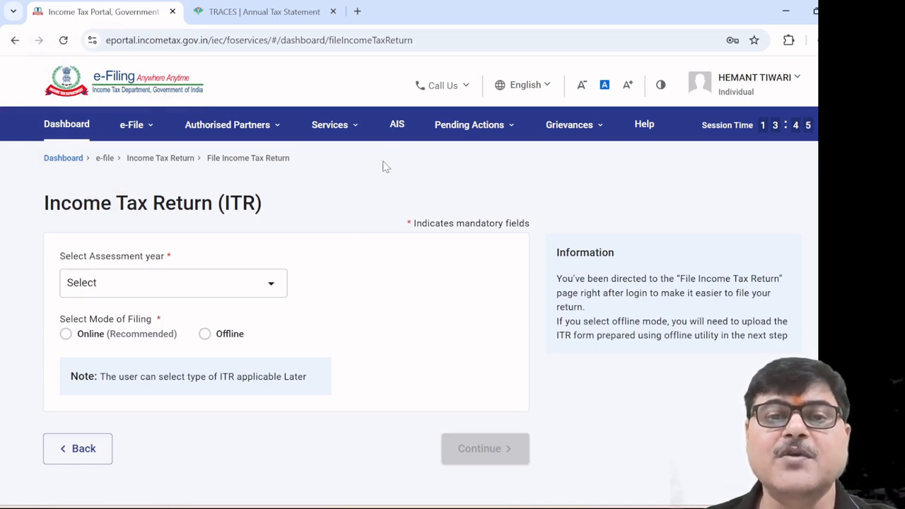
Open AIS on the Compliance Portal, review the F.Y. 2024-25 Taxpayer Information Summary, then return to e-Filing
click(400, 130)
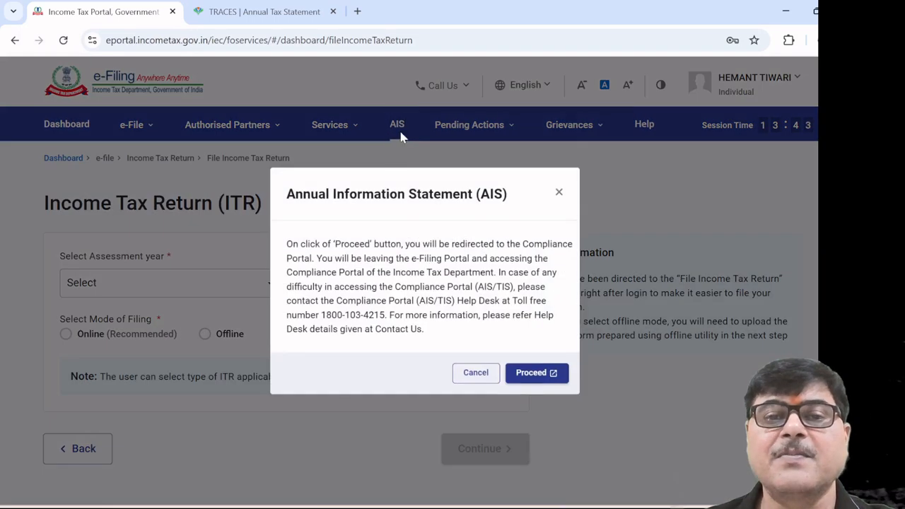
click(539, 375)
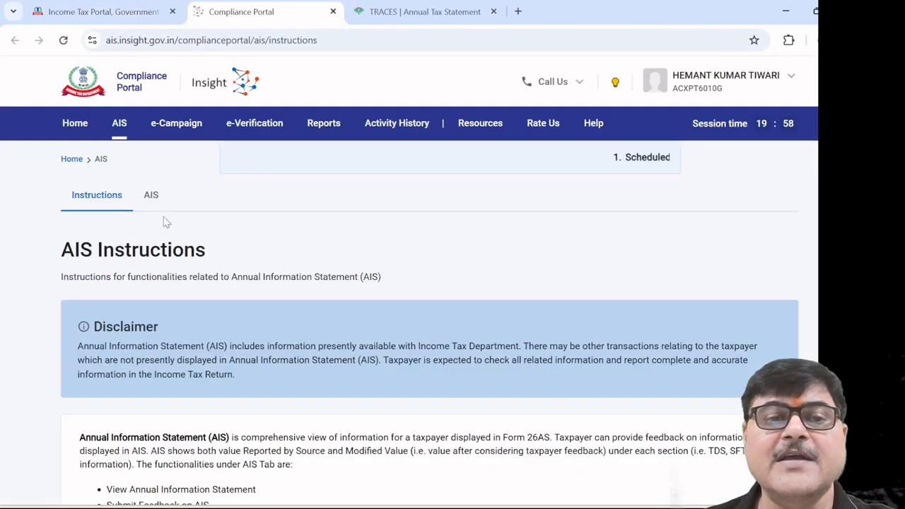
click(151, 195)
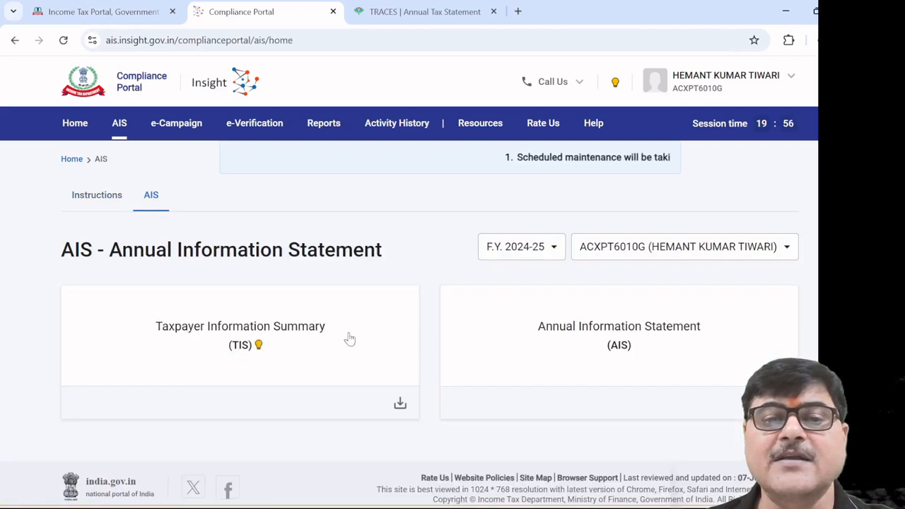
click(274, 342)
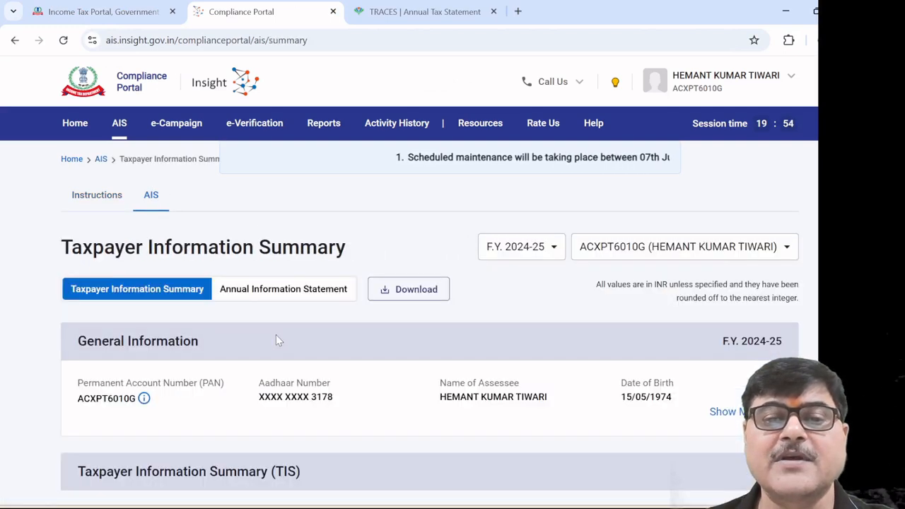
scroll(370, 348, down, 3)
scroll(369, 349, up, 4)
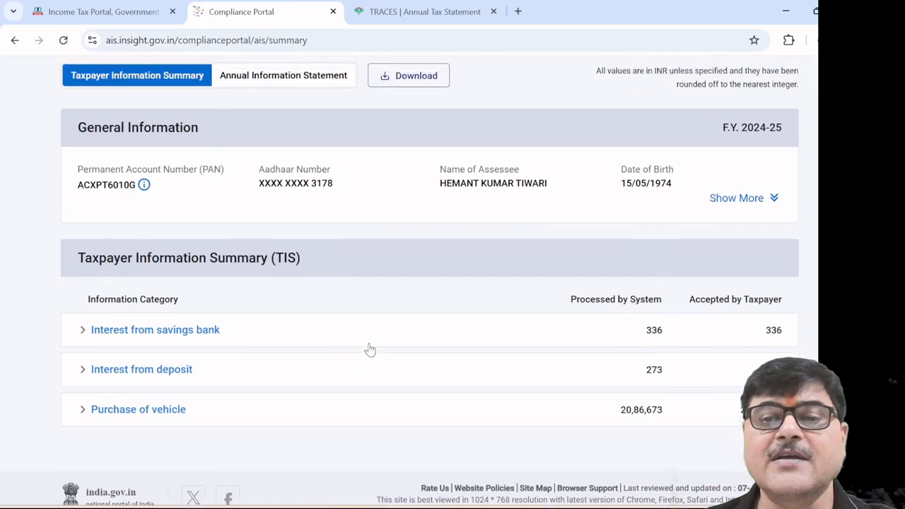
click(138, 14)
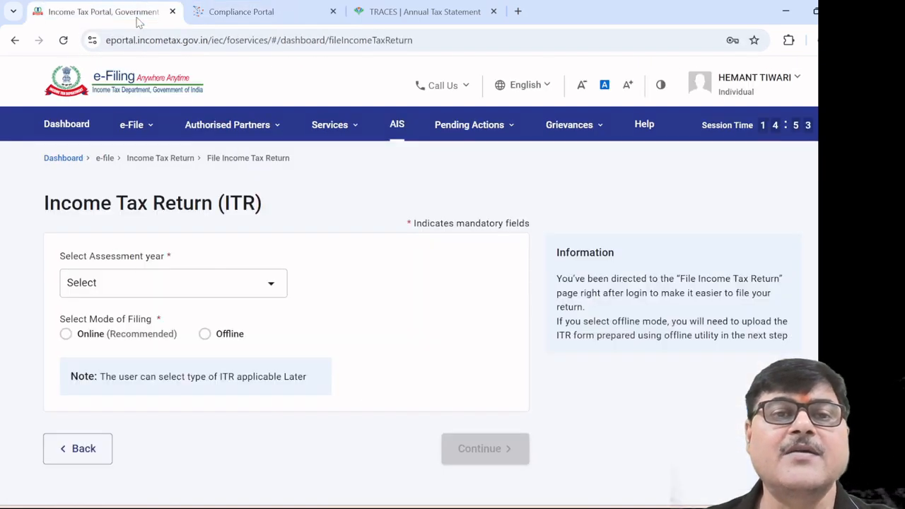
Choose assessment year 2025-26 with Online filing mode and start a new return instead of the draft
click(270, 286)
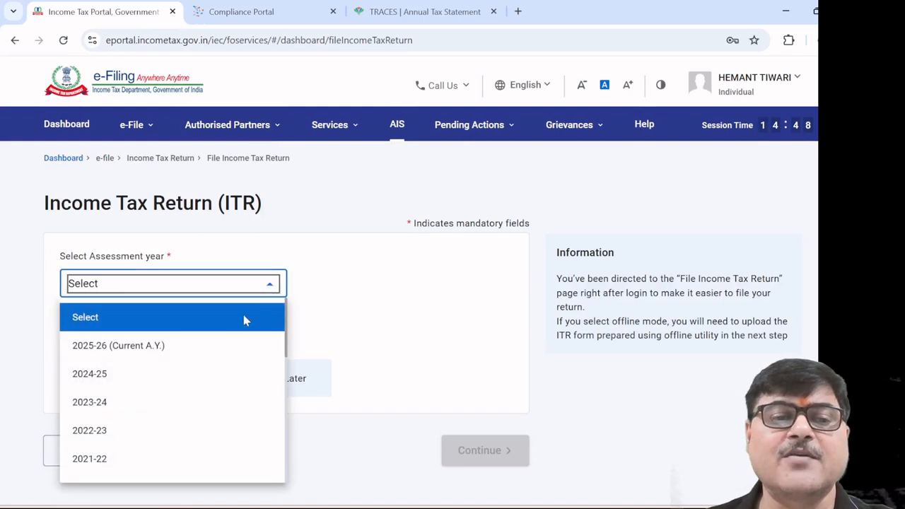
click(214, 354)
click(66, 336)
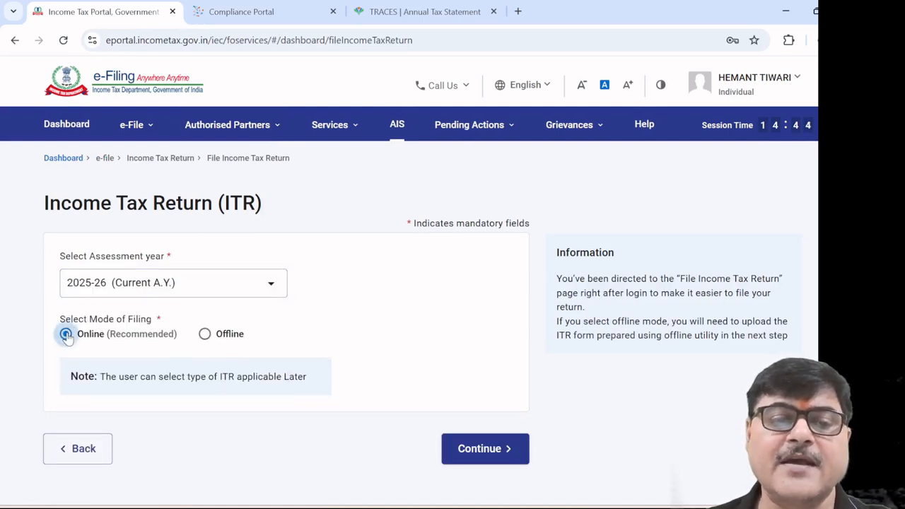
click(463, 453)
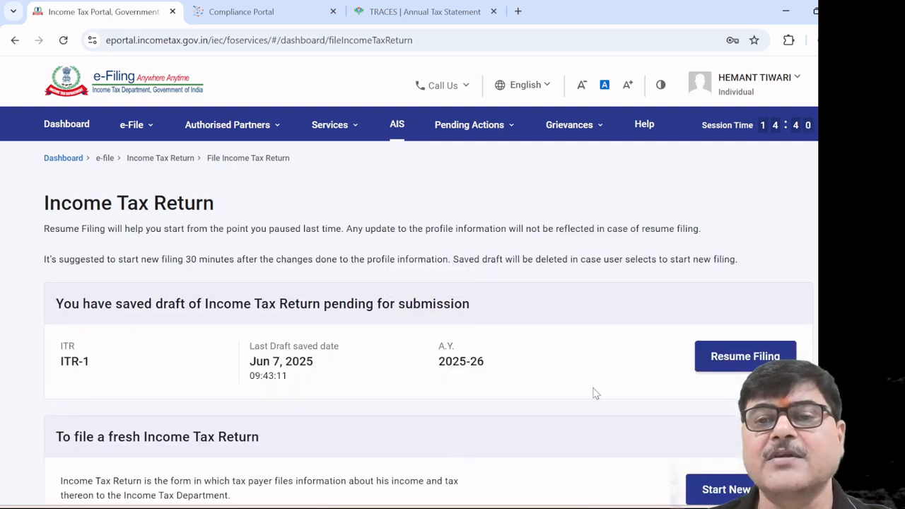
scroll(596, 393, down, 2)
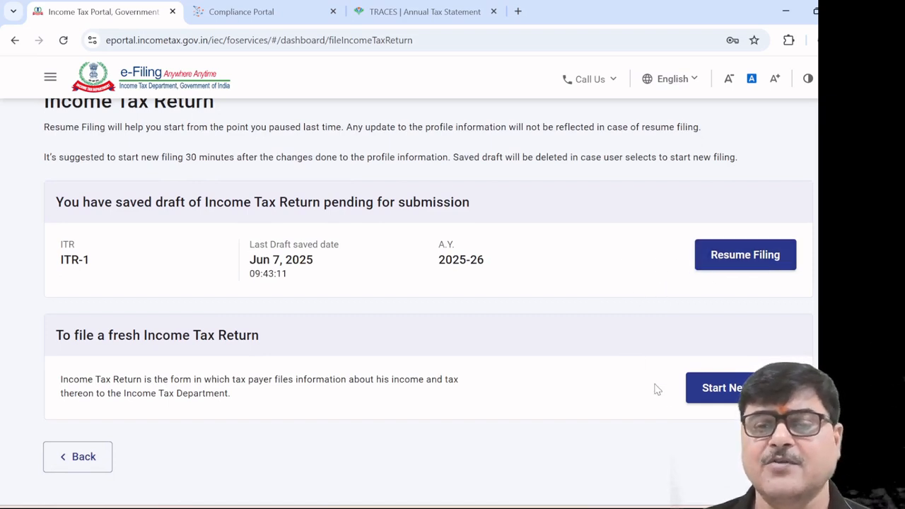
click(721, 394)
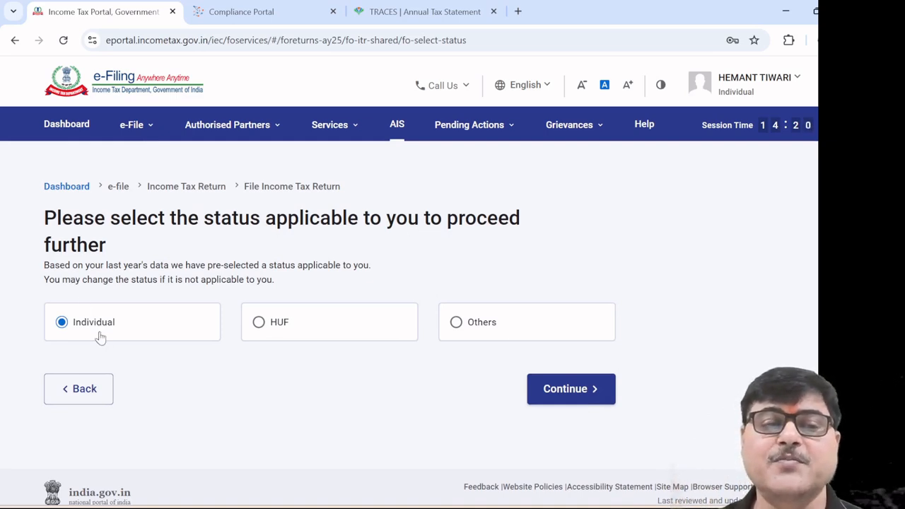
Keep Individual as the taxpayer status and select ITR - 1 as the form
click(567, 398)
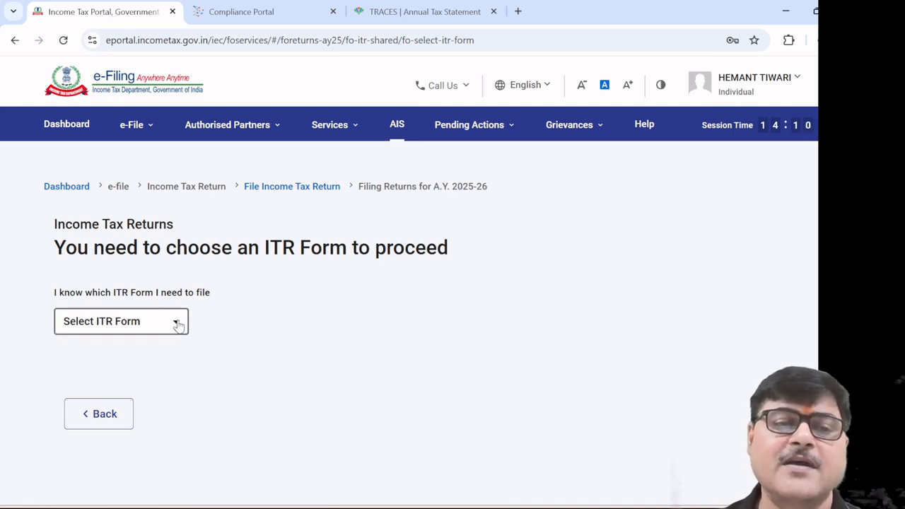
click(177, 324)
click(142, 376)
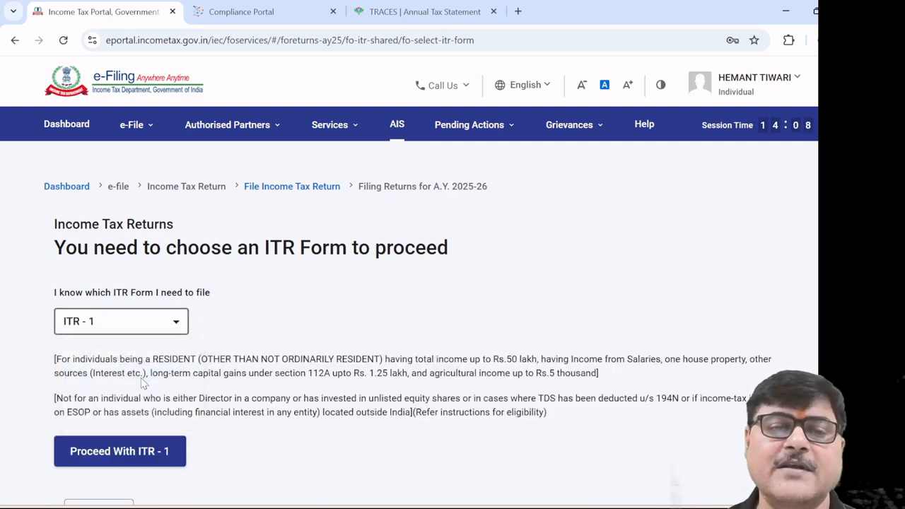
scroll(525, 329, down, 2)
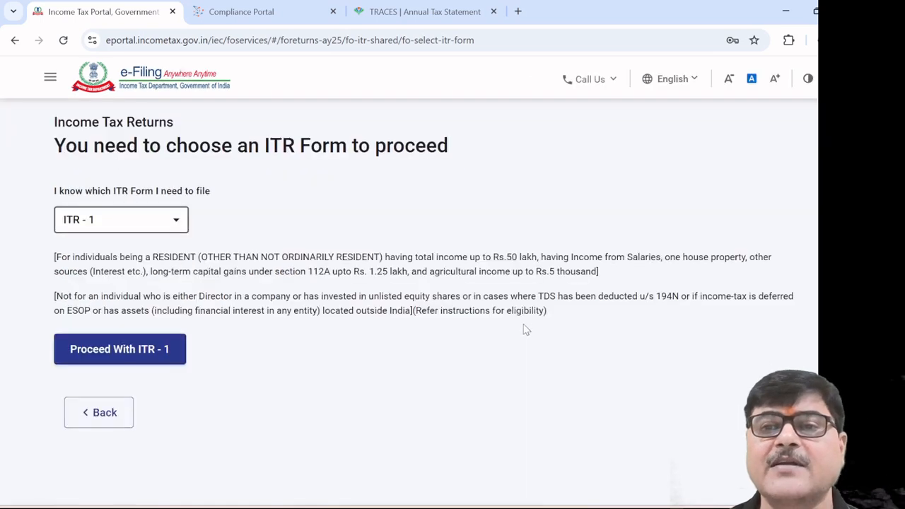
scroll(511, 330, up, 2)
scroll(510, 331, down, 2)
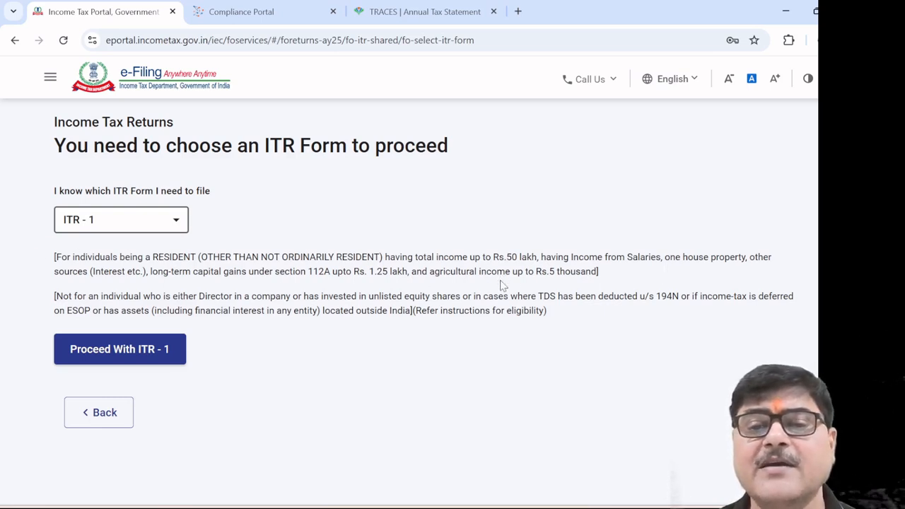
Proceed with ITR - 1, acknowledge the new tax regime notice, and begin the return
click(134, 357)
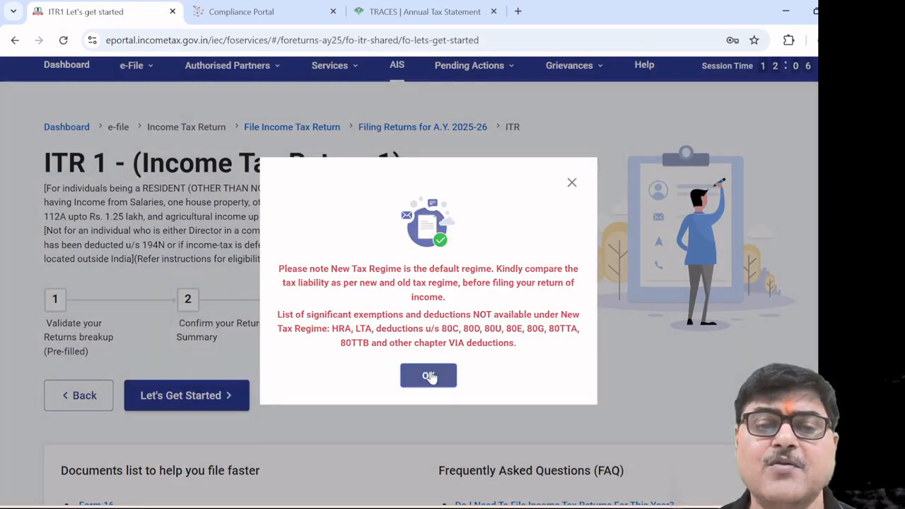
click(429, 377)
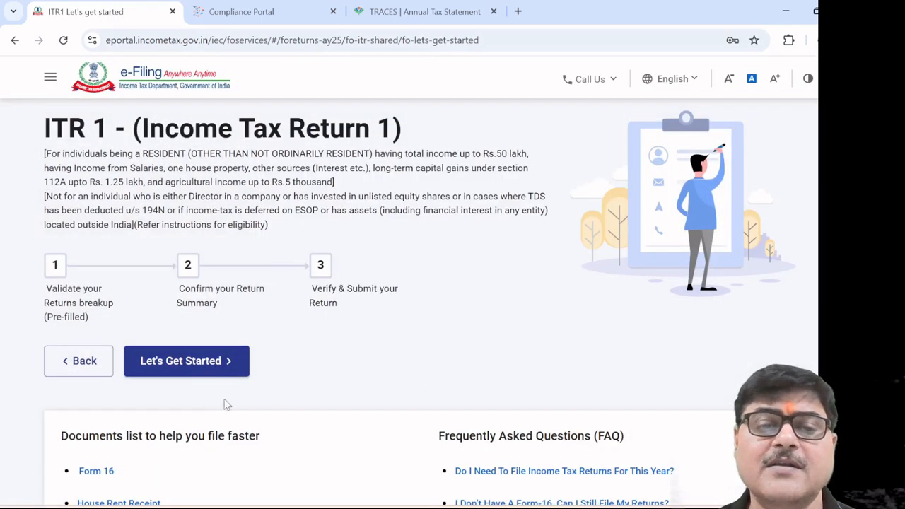
click(199, 364)
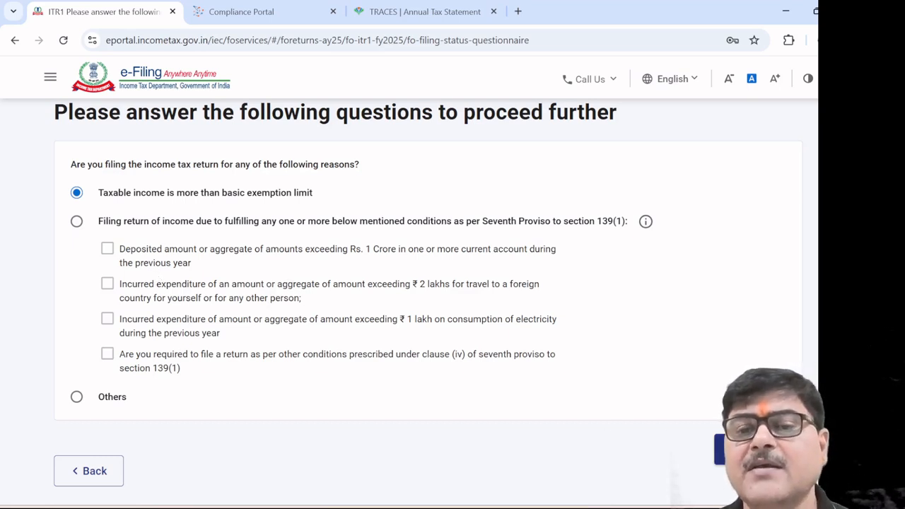
Submit the questionnaire, acknowledge the pre-fill notice, and open the Personal Information schedule
click(758, 450)
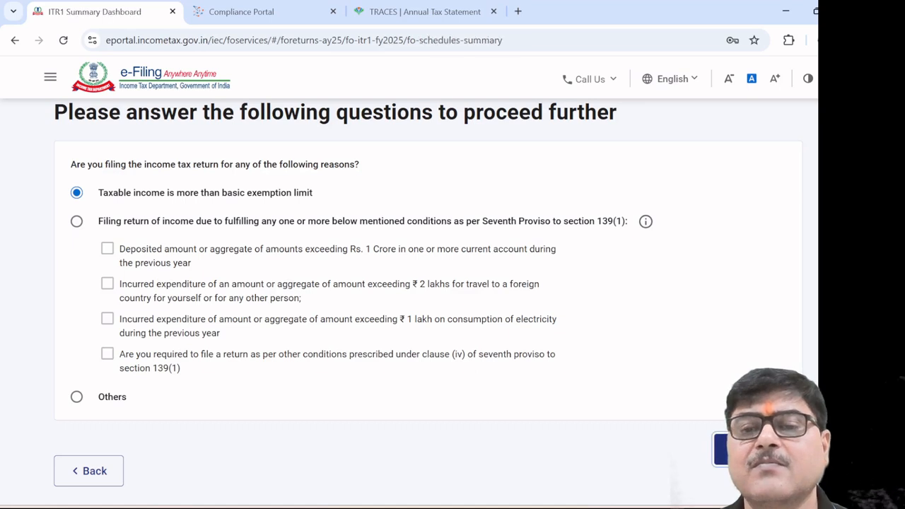
click(428, 382)
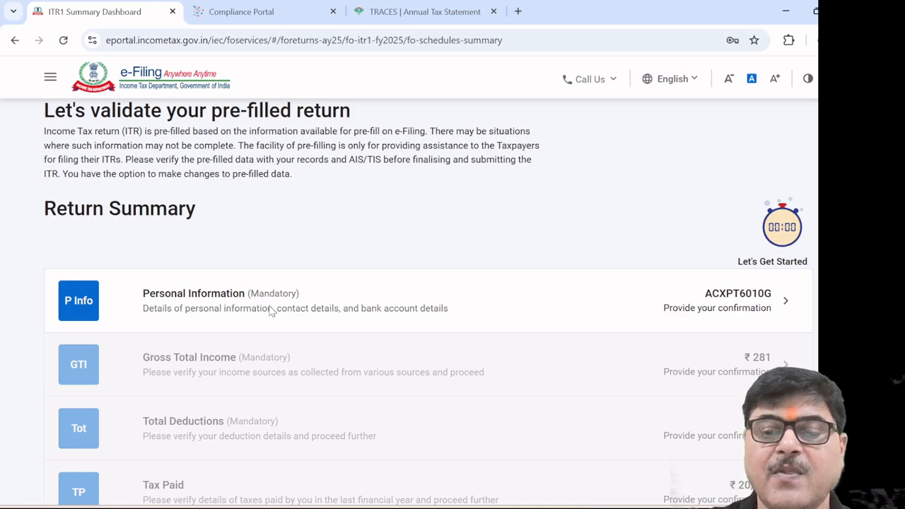
click(271, 312)
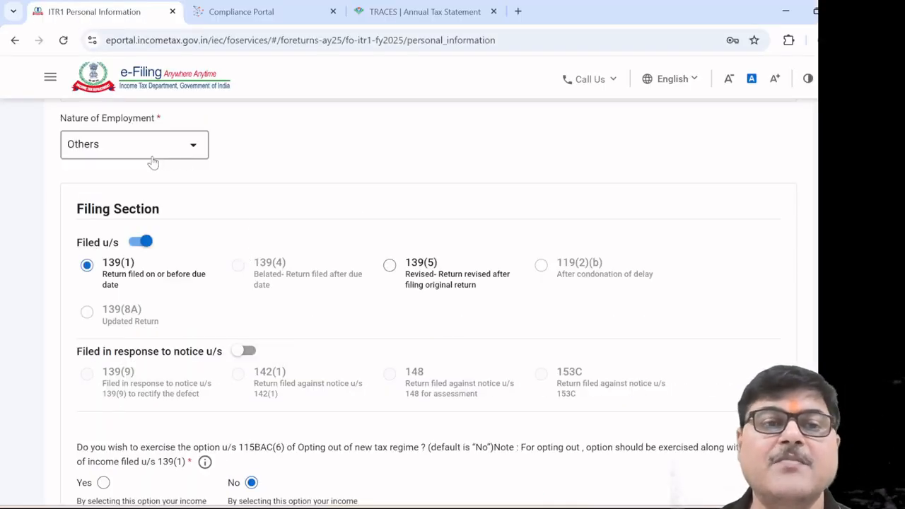
Select Others as the Nature of Employment in Personal Information
click(198, 151)
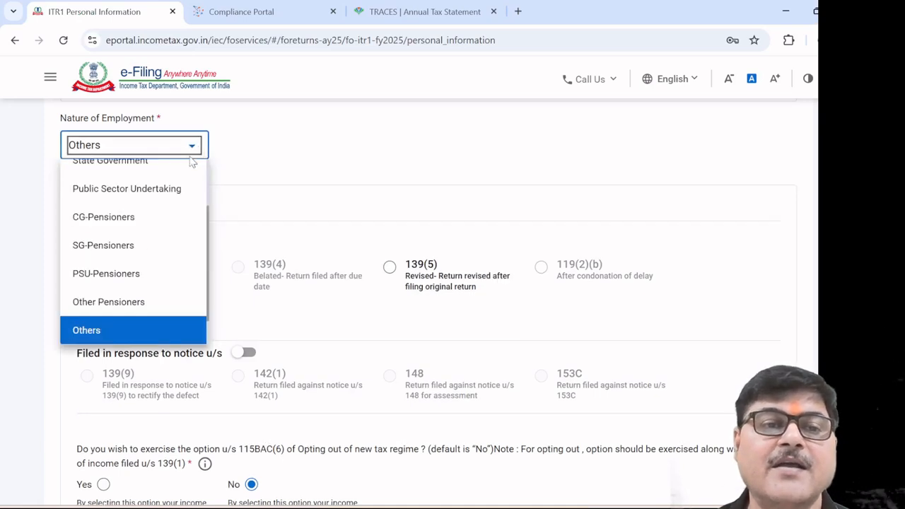
scroll(174, 185, up, 2)
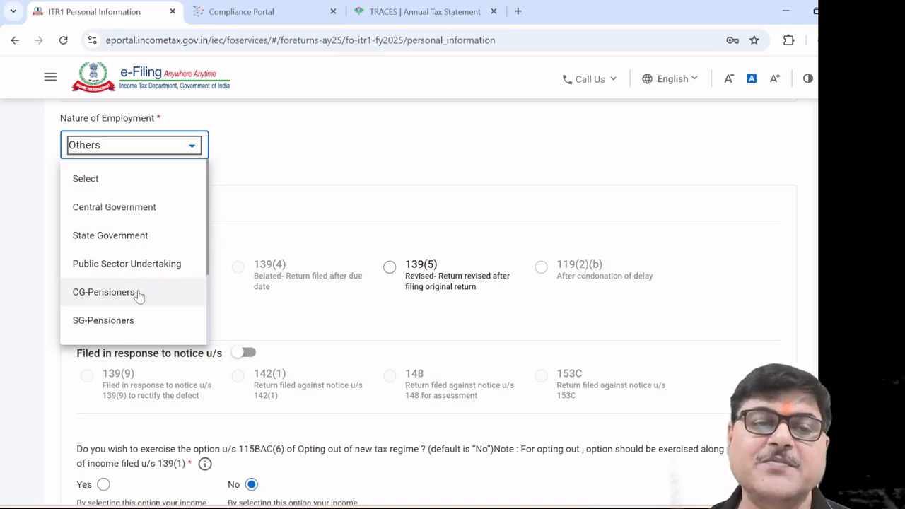
scroll(138, 294, down, 2)
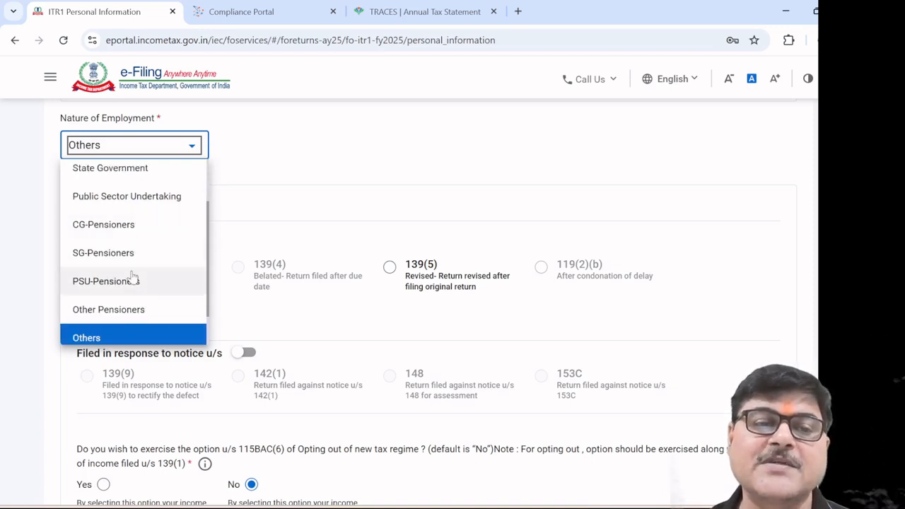
scroll(132, 284, down, 1)
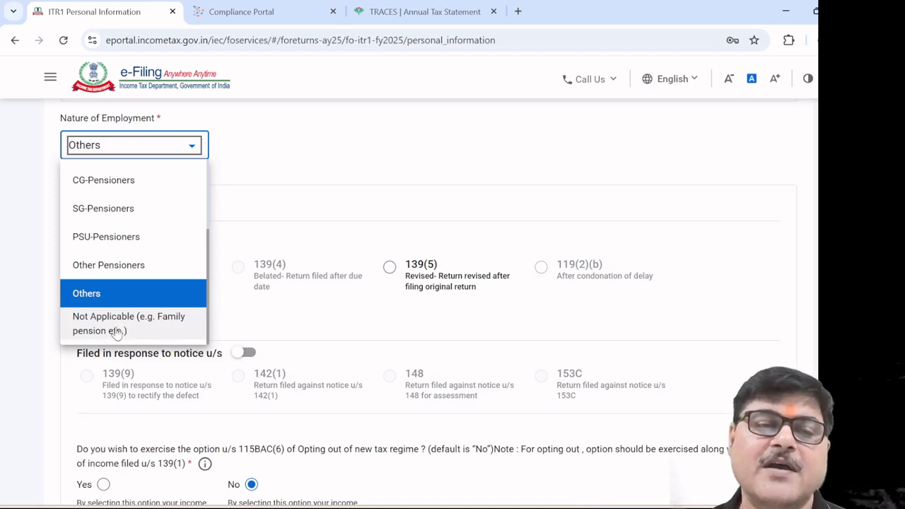
click(116, 302)
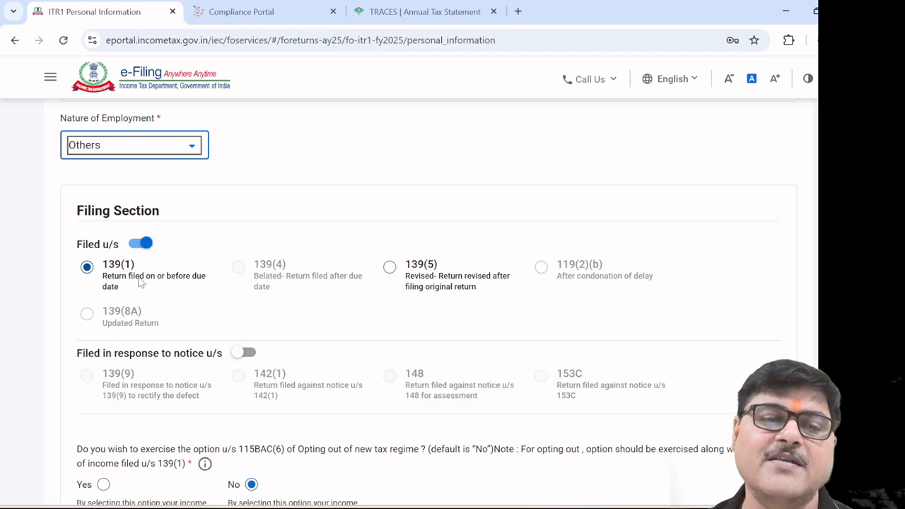
Review the remaining Personal Information answers, leaving the 115BAC(6) opt-out and Seventh proviso at No
scroll(192, 277, down, 2)
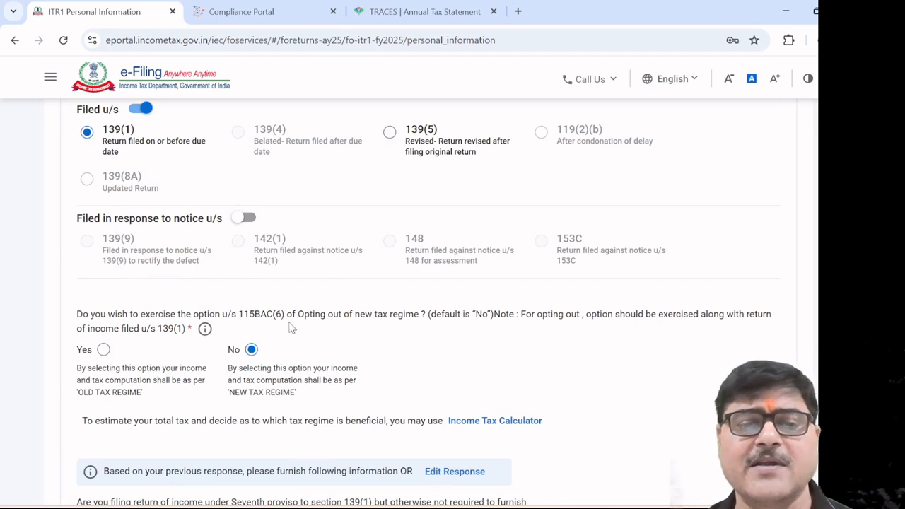
scroll(292, 327, down, 1)
mouse_move(205, 262)
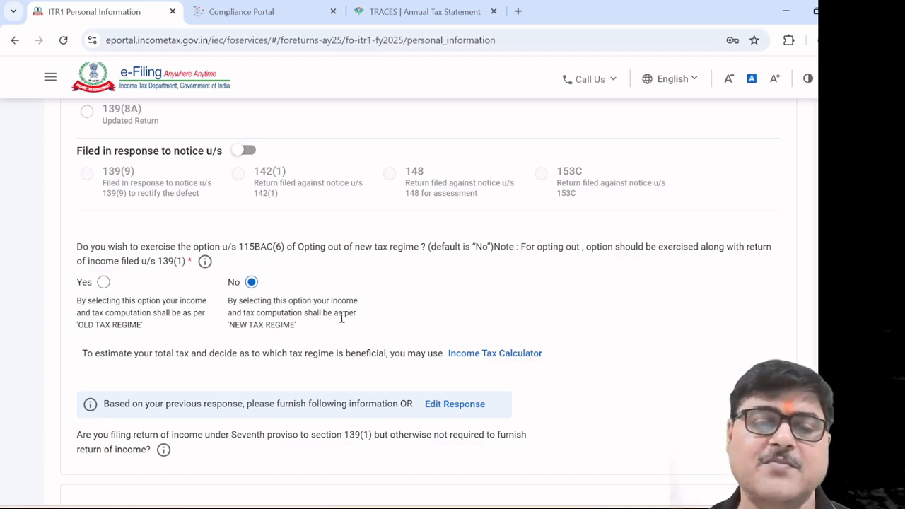
scroll(344, 314, down, 3)
scroll(326, 309, up, 2)
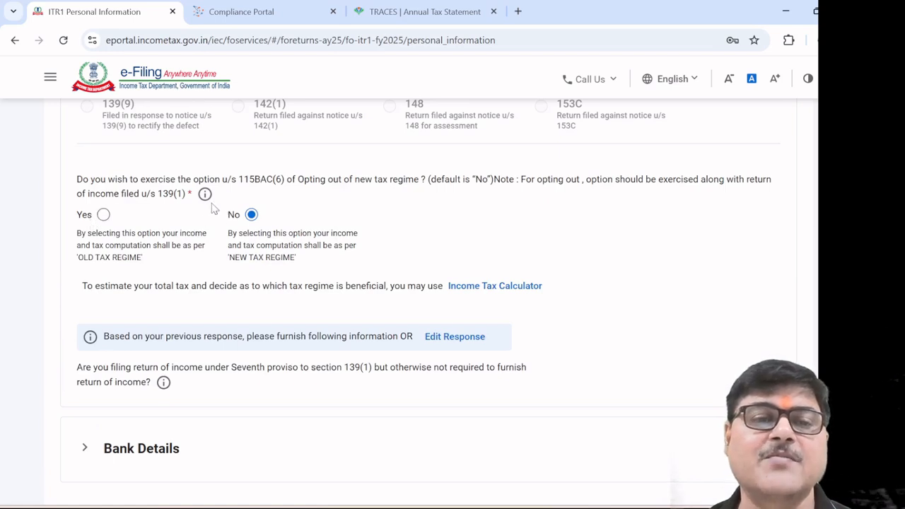
mouse_move(205, 194)
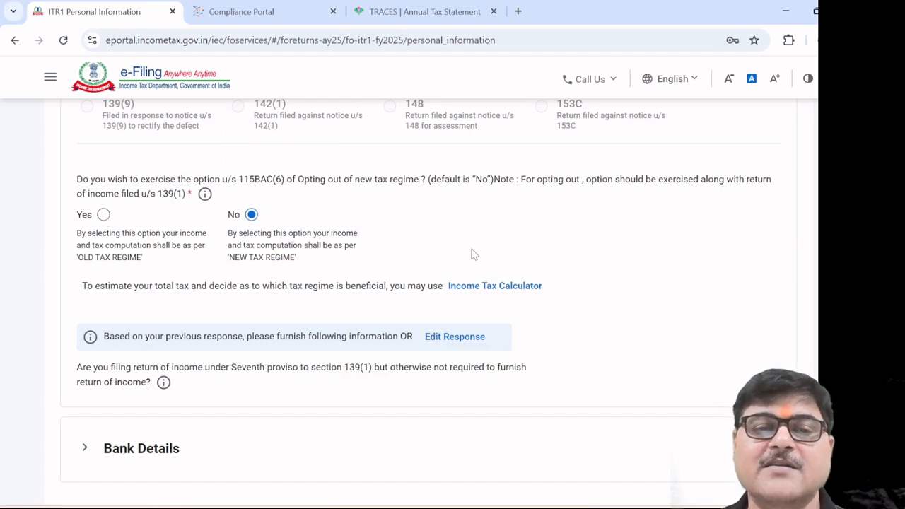
scroll(475, 254, down, 3)
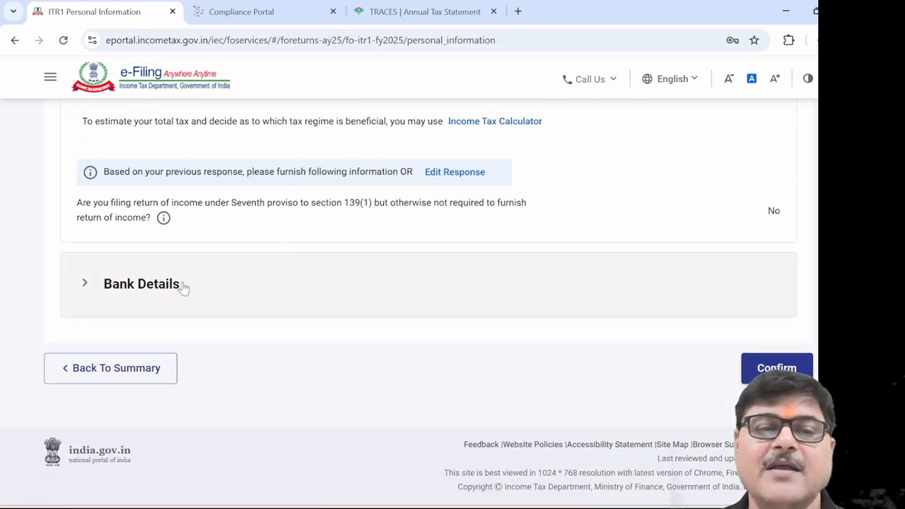
Confirm personal information with the validated bank account nominated for refund
click(182, 287)
scroll(412, 420, down, 1)
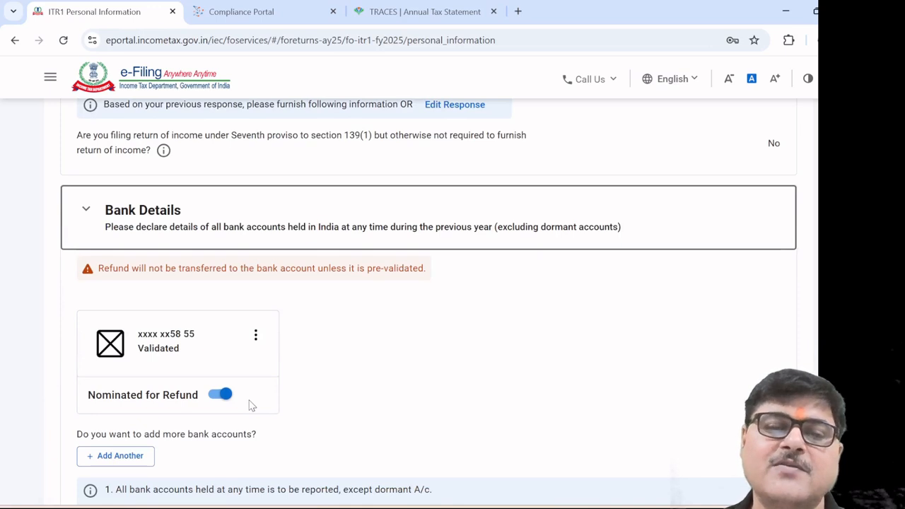
scroll(343, 412, down, 2)
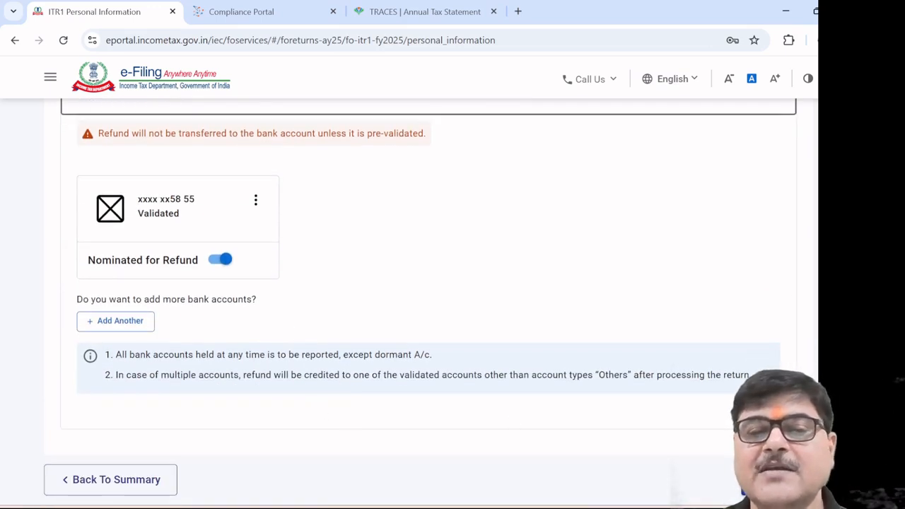
click(776, 480)
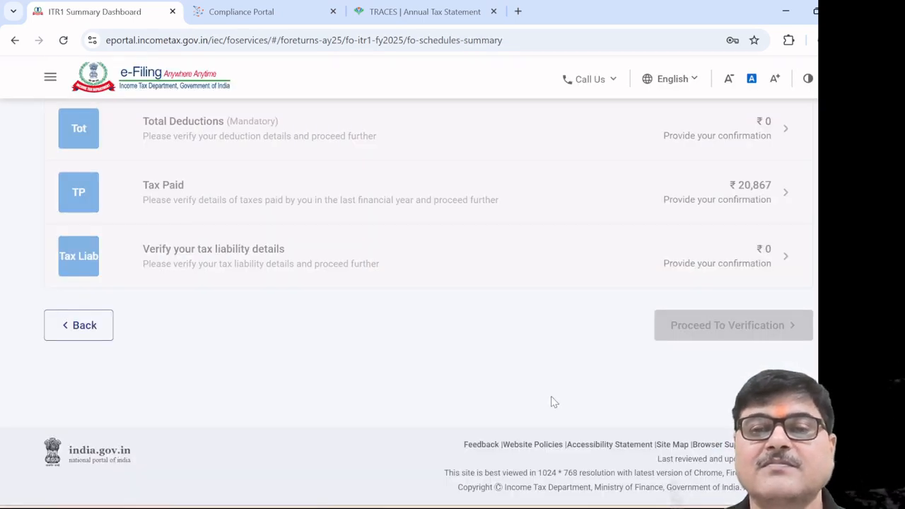
Open the Gross Total Income schedule and edit B1 Income From Salary
scroll(525, 380, up, 2)
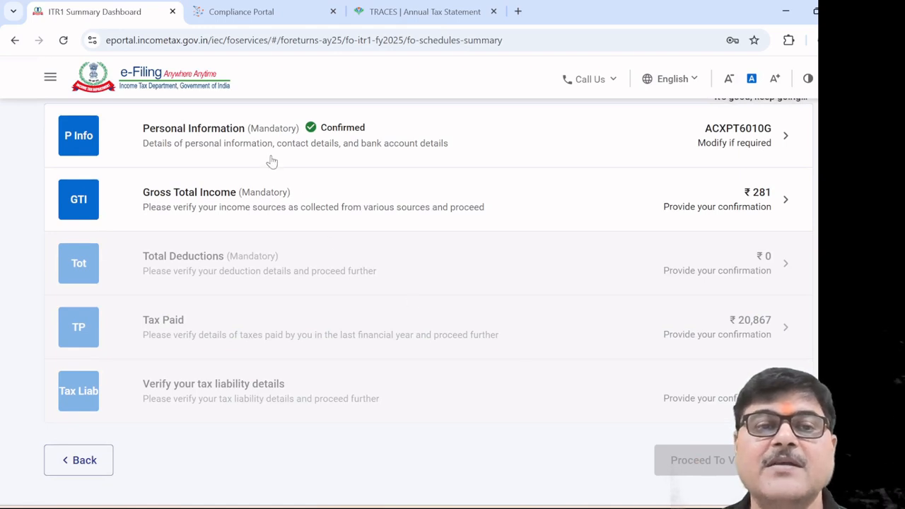
click(238, 202)
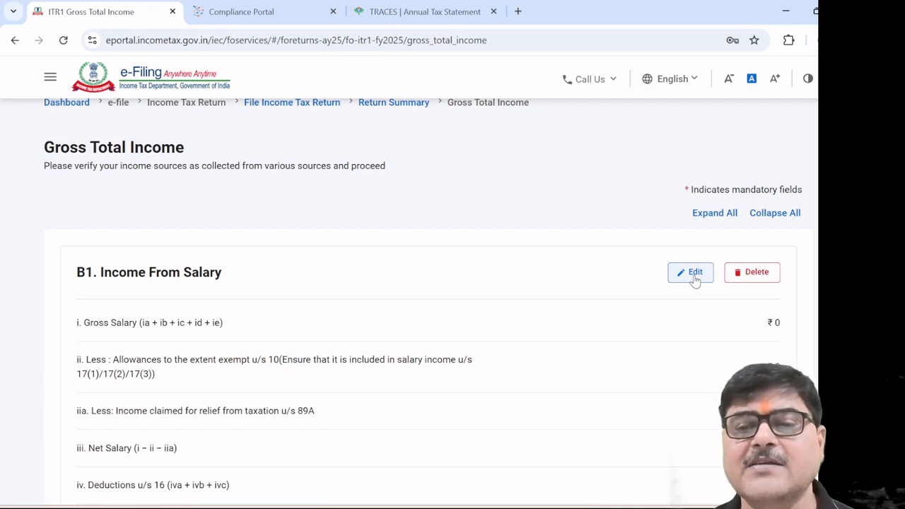
click(693, 274)
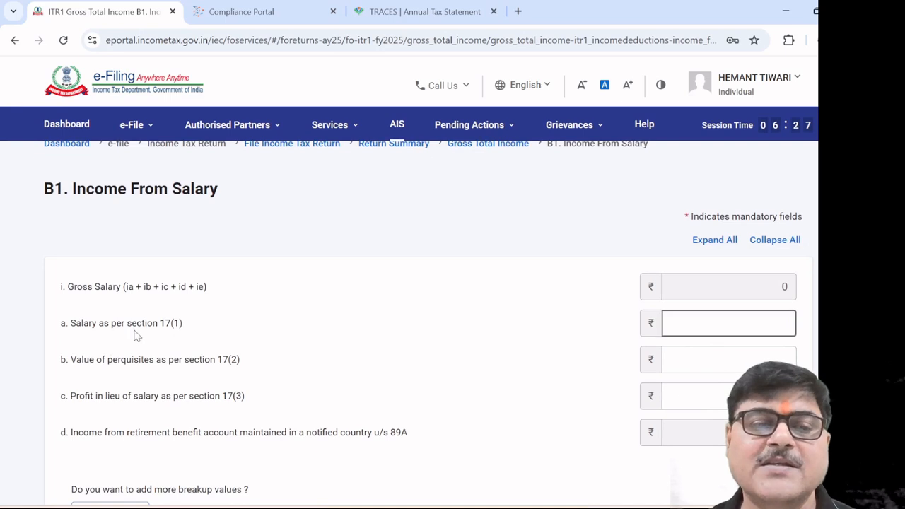
Enter 1215000 as salary u/s 17(1), with 0 for perquisites and 0 for profit in lieu of salary
click(683, 326)
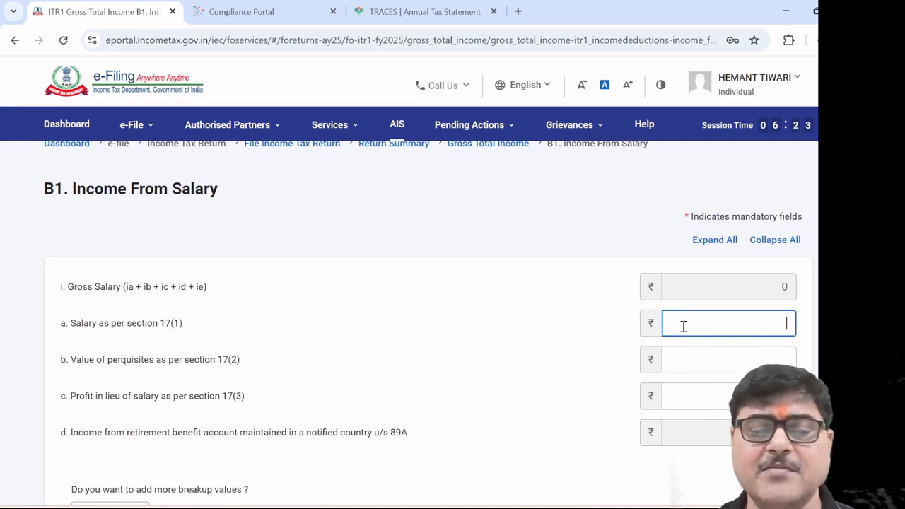
text(121)
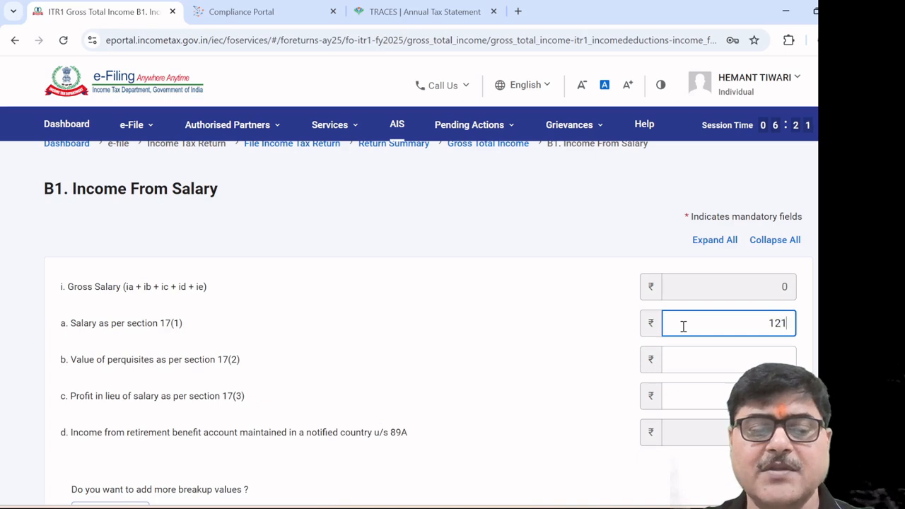
text(5000)
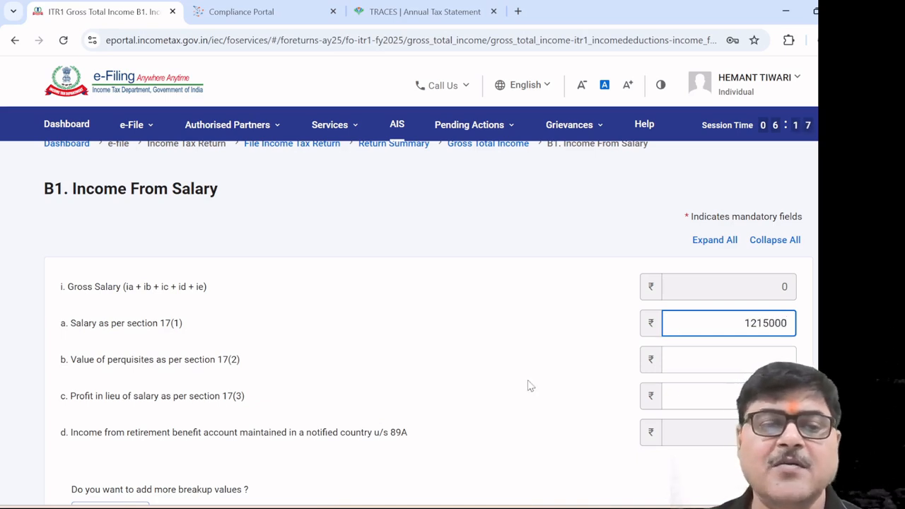
click(725, 359)
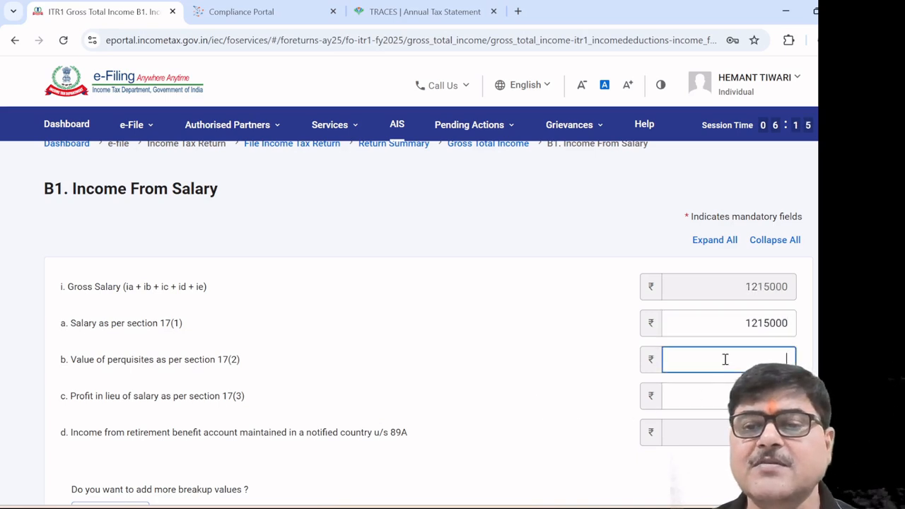
click(723, 402)
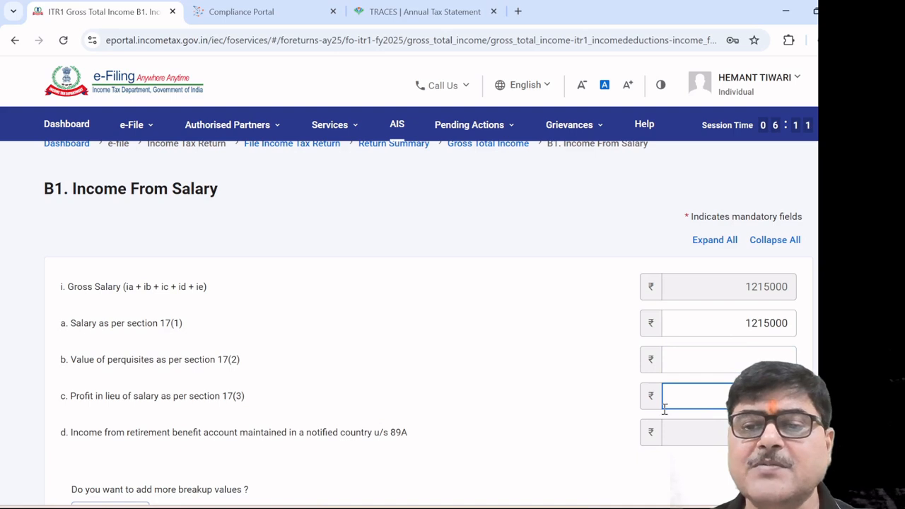
click(707, 367)
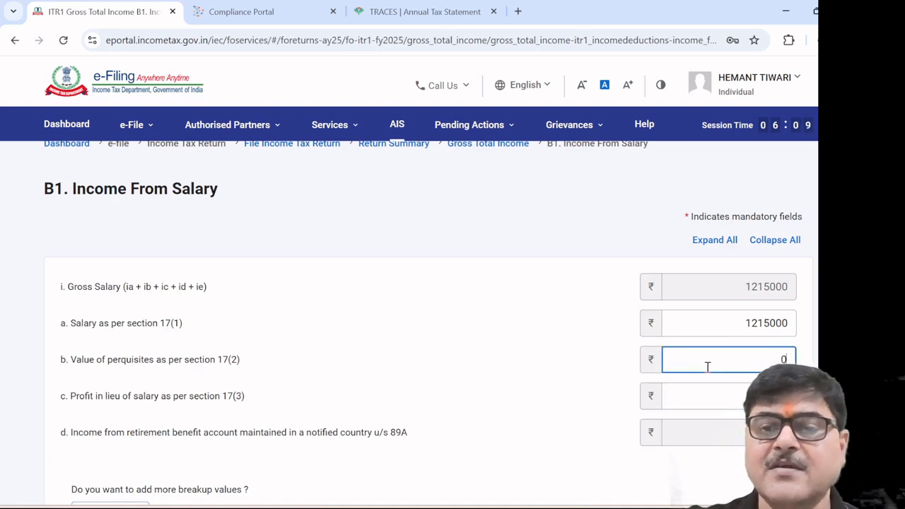
click(735, 394)
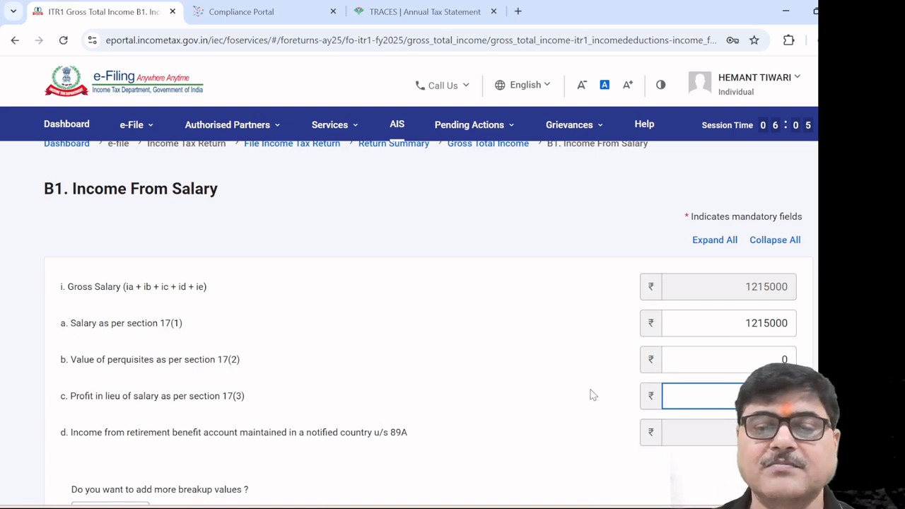
text(0)
scroll(571, 378, down, 2)
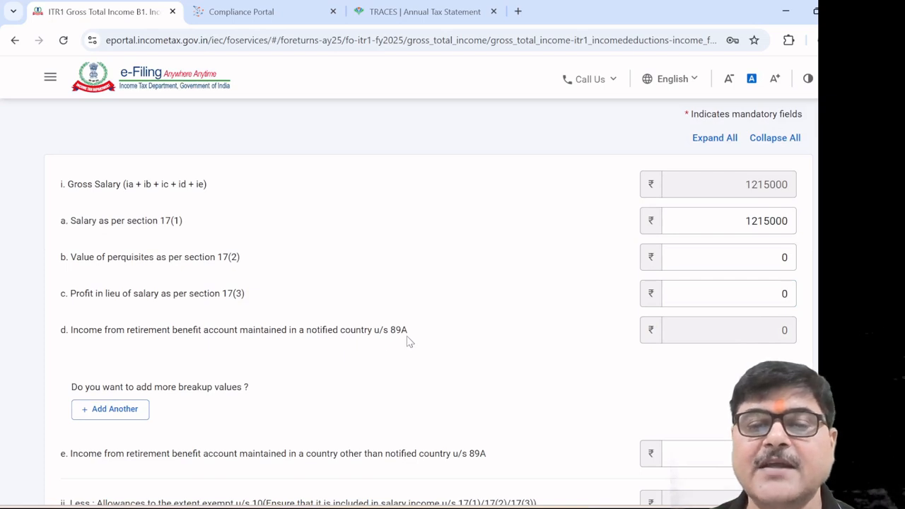
Add an 89A breakup row, then delete the empty row again
scroll(266, 384, down, 1)
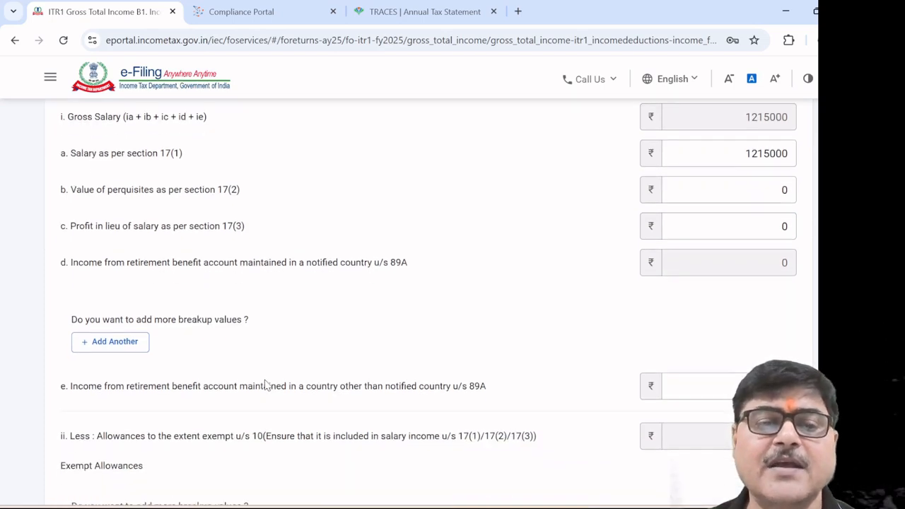
click(130, 343)
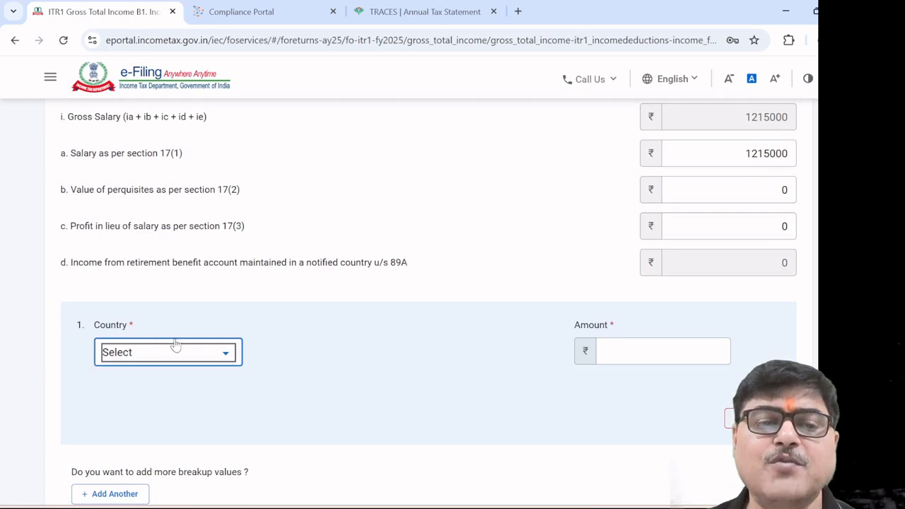
click(228, 354)
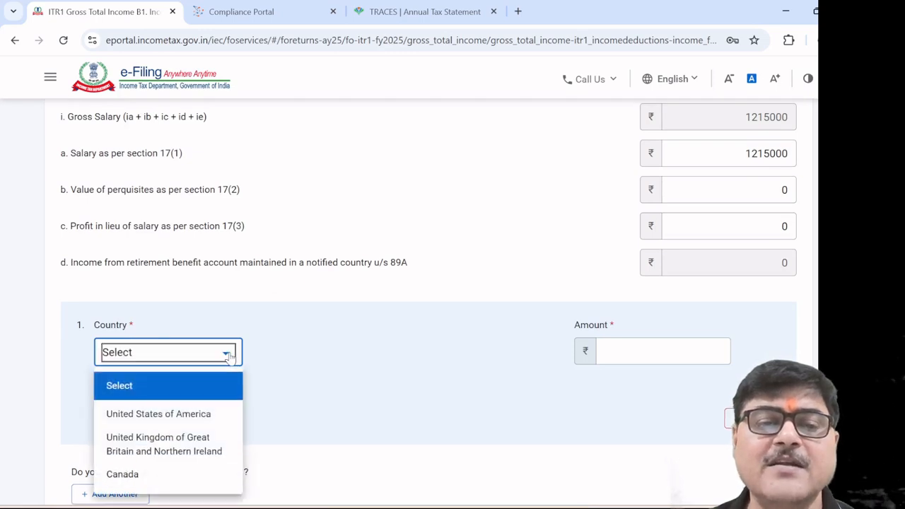
click(438, 407)
click(730, 418)
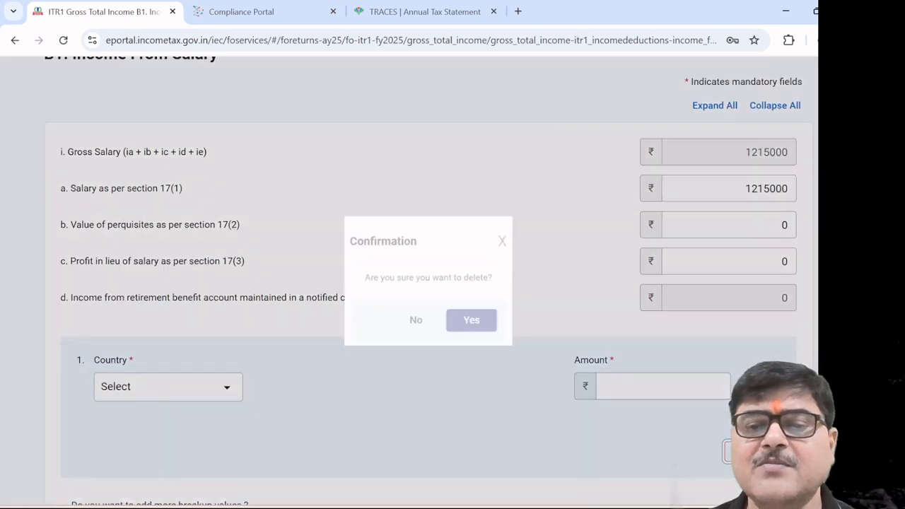
click(478, 329)
Confirm the salary schedule, leaving ₹11,40,000 chargeable under Salaries after standard deduction
scroll(420, 361, down, 2)
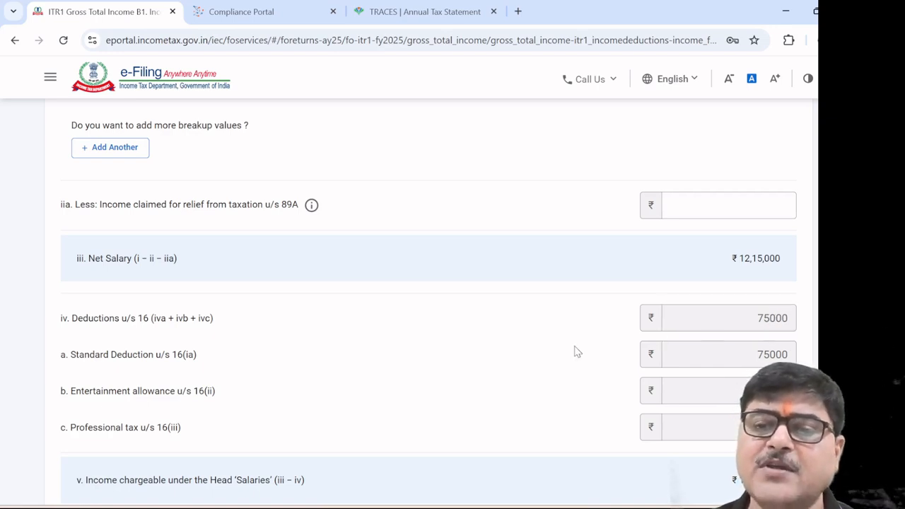
scroll(577, 352, down, 3)
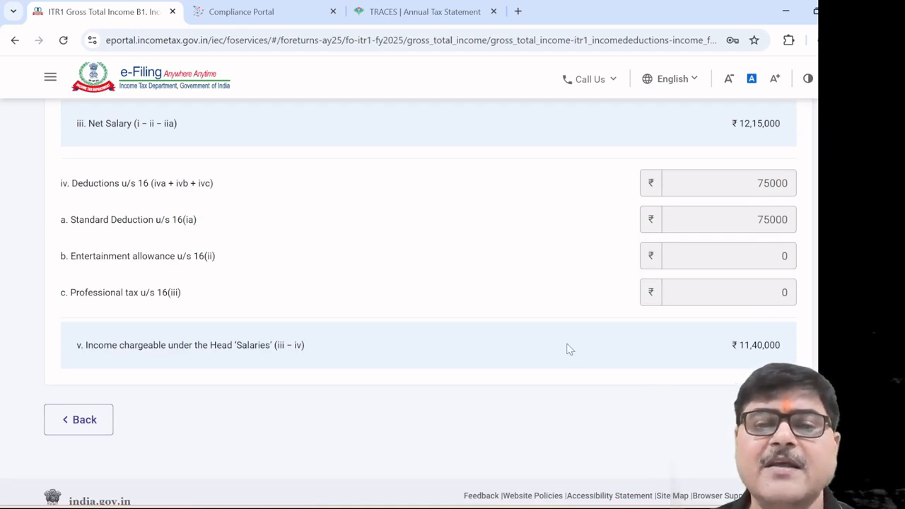
scroll(569, 349, up, 4)
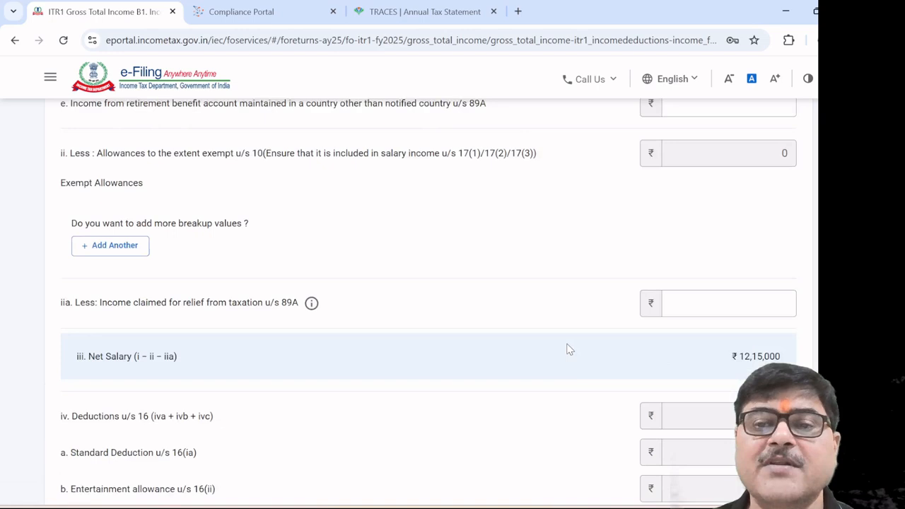
scroll(569, 349, down, 4)
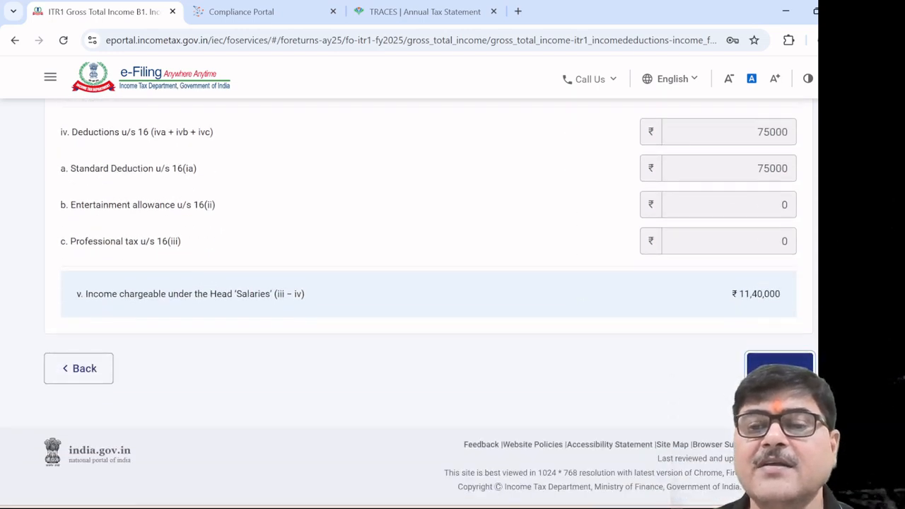
click(780, 368)
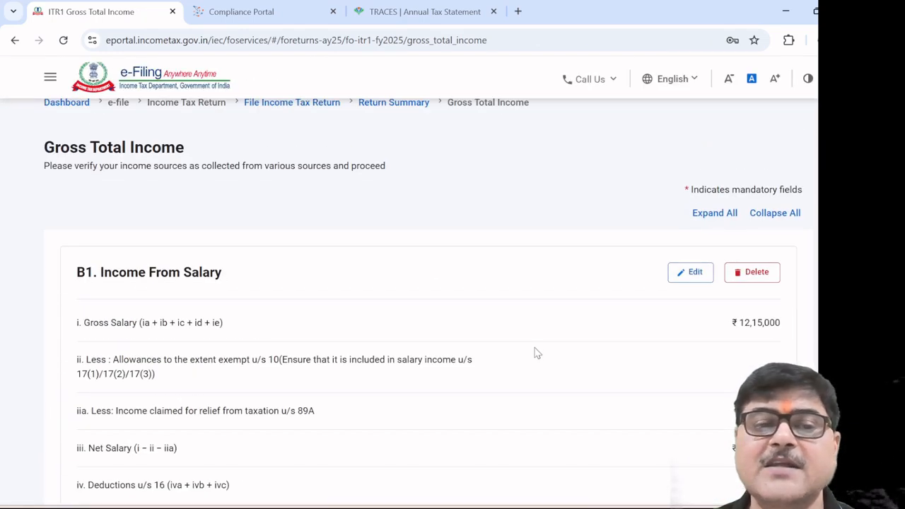
scroll(537, 352, down, 5)
scroll(538, 352, down, 1)
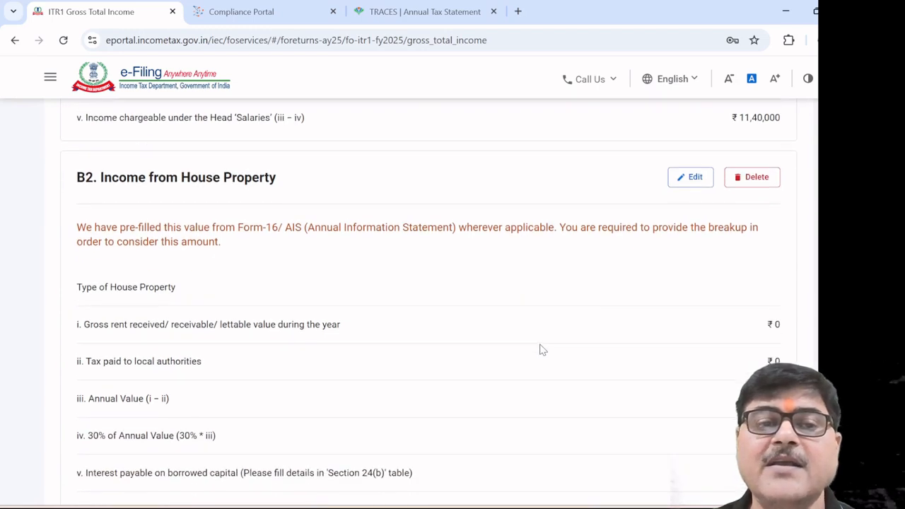
Edit the house property details and set the type to Self Occupied
click(680, 179)
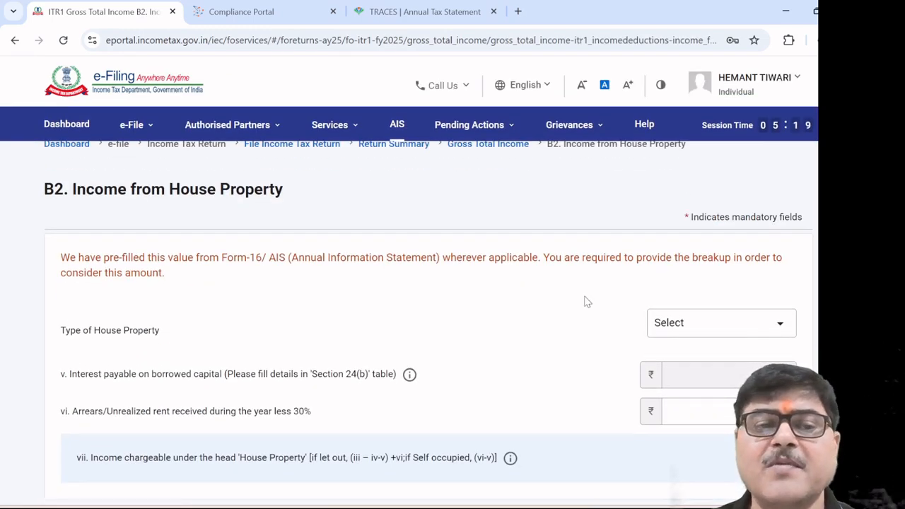
scroll(584, 302, down, 1)
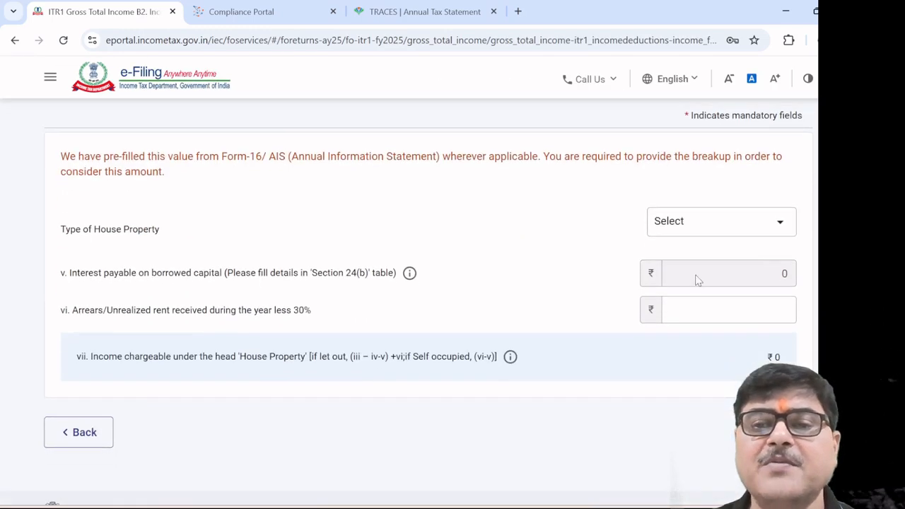
click(781, 223)
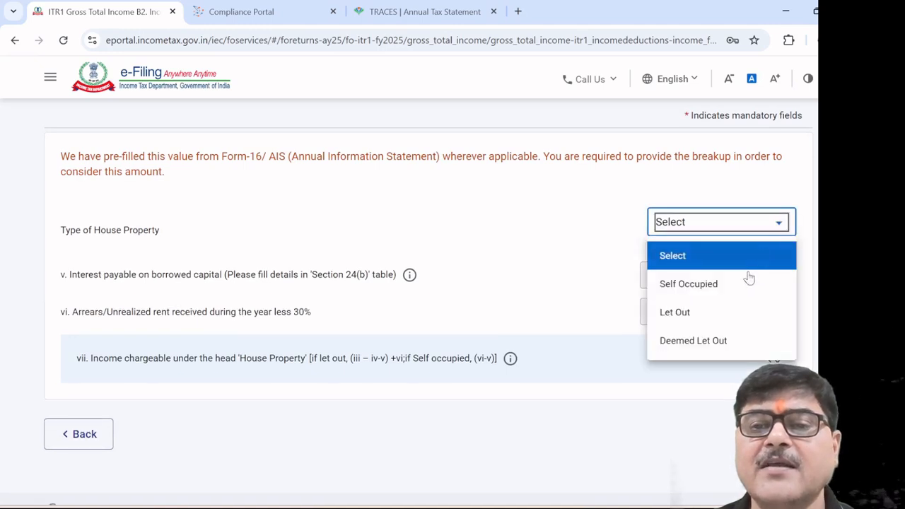
click(715, 293)
Keep the session alive and enter 35000 as arrears/unrealized rent
click(688, 312)
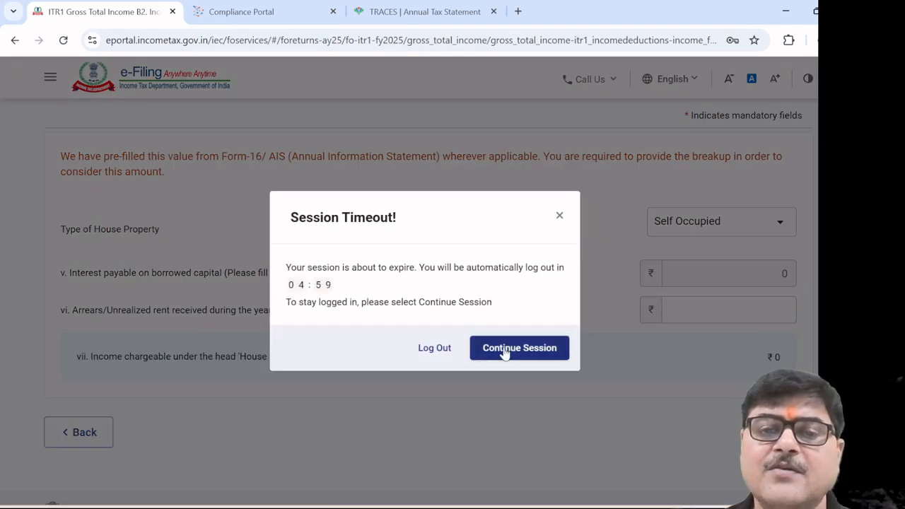
click(505, 351)
click(82, 318)
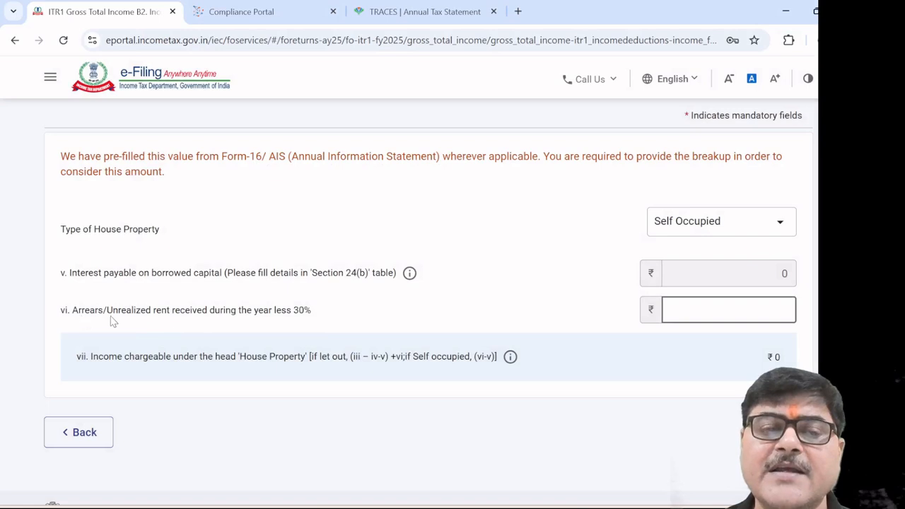
click(210, 337)
click(710, 316)
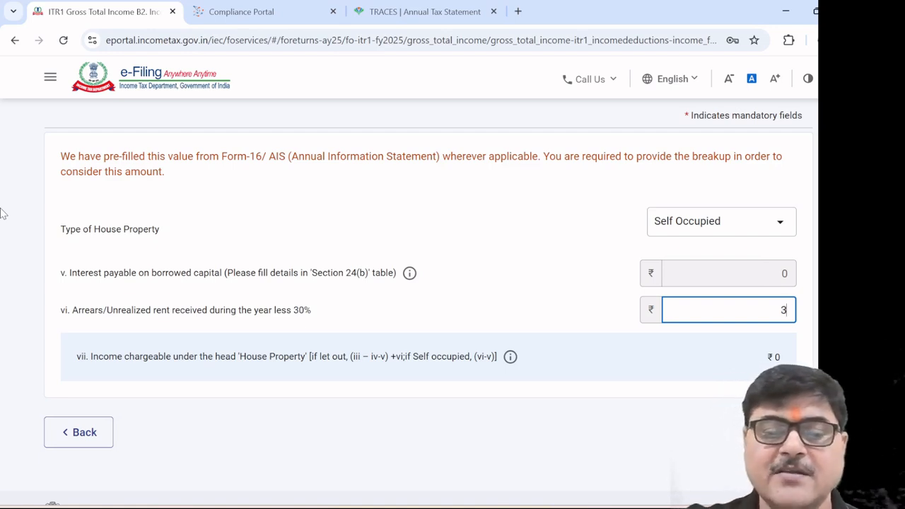
text(000)
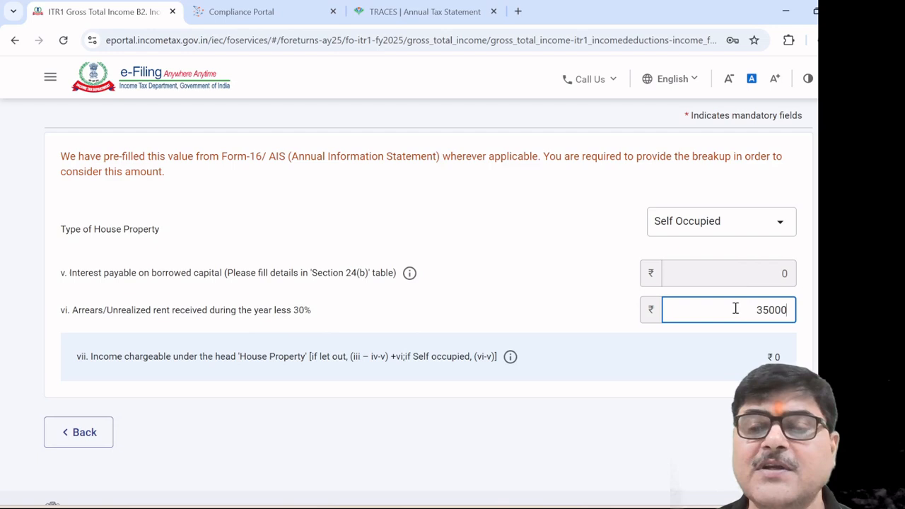
Change the house property type to Let Out
click(780, 224)
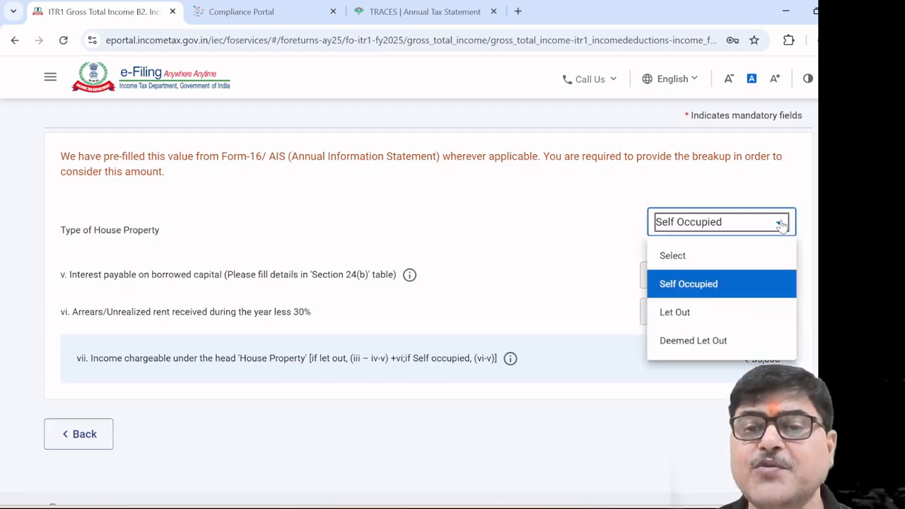
click(700, 312)
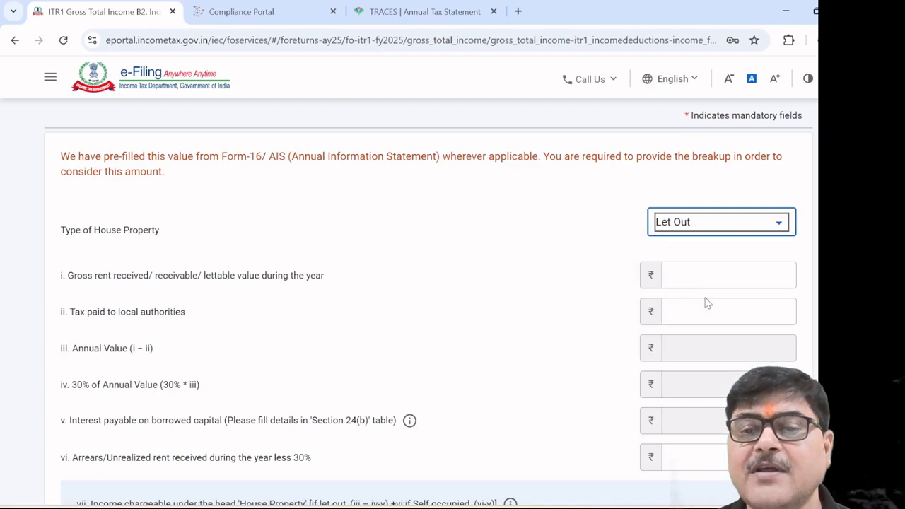
scroll(566, 322, down, 3)
scroll(566, 322, up, 3)
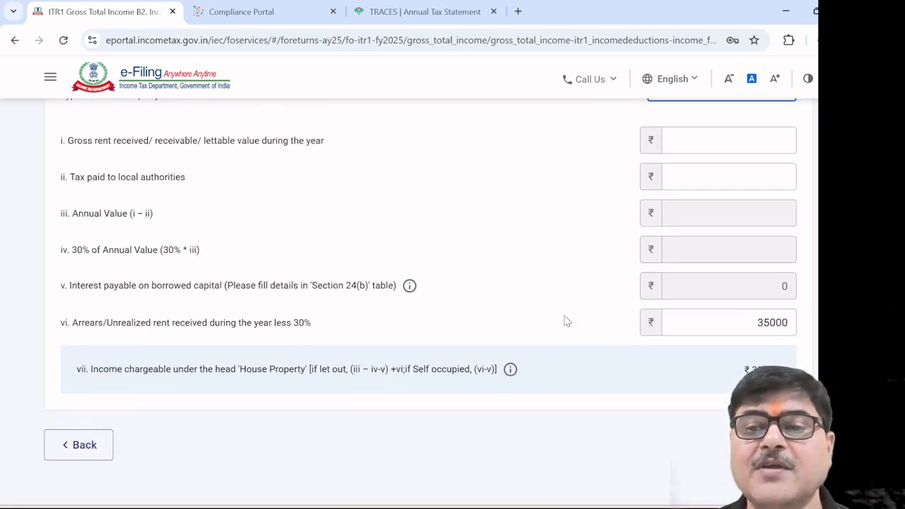
Enter 200000 gross rent and 0 tax paid to local authorities, giving annual value 200000
click(735, 390)
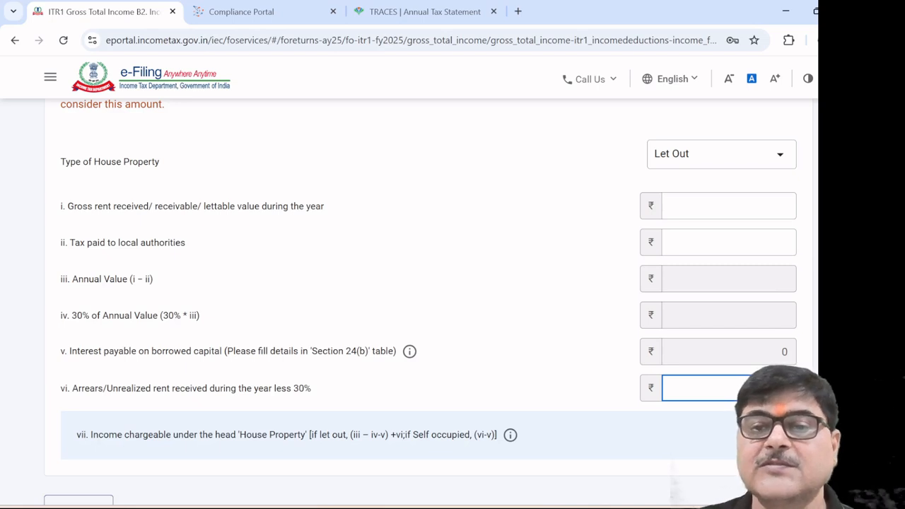
click(523, 307)
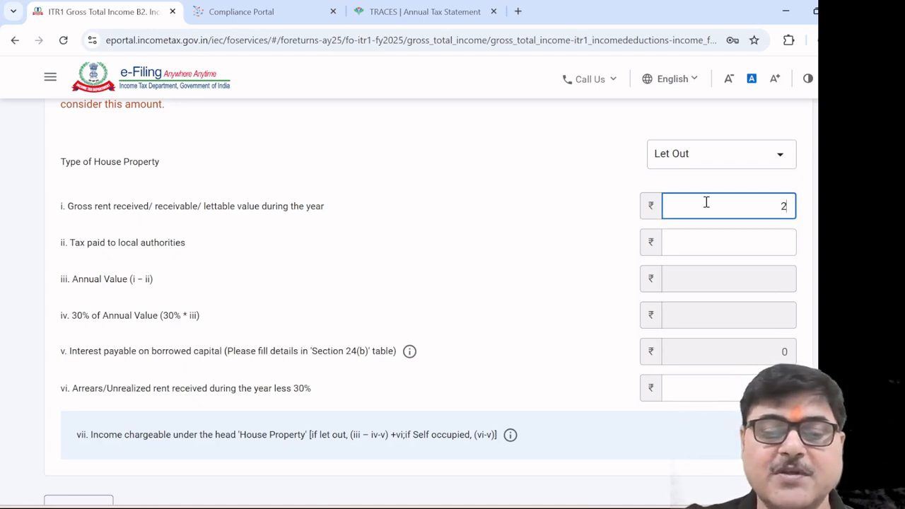
text(000)
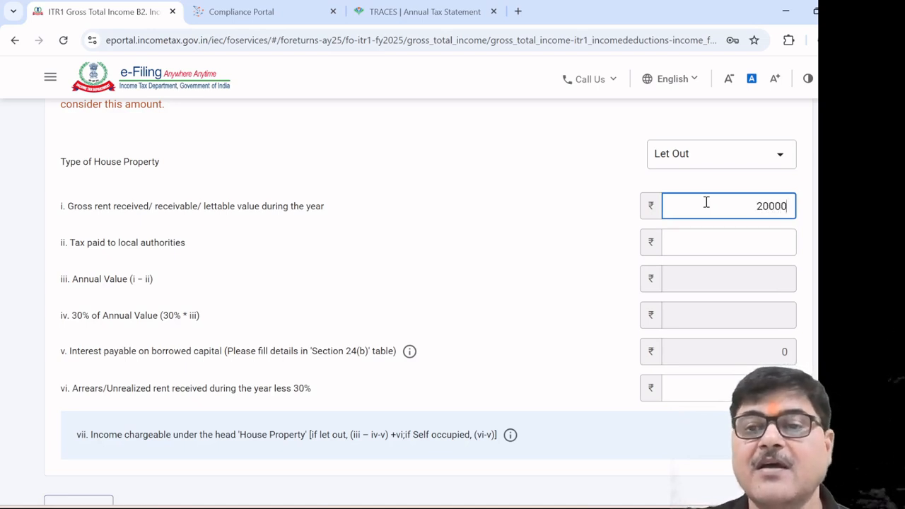
text(0)
click(564, 237)
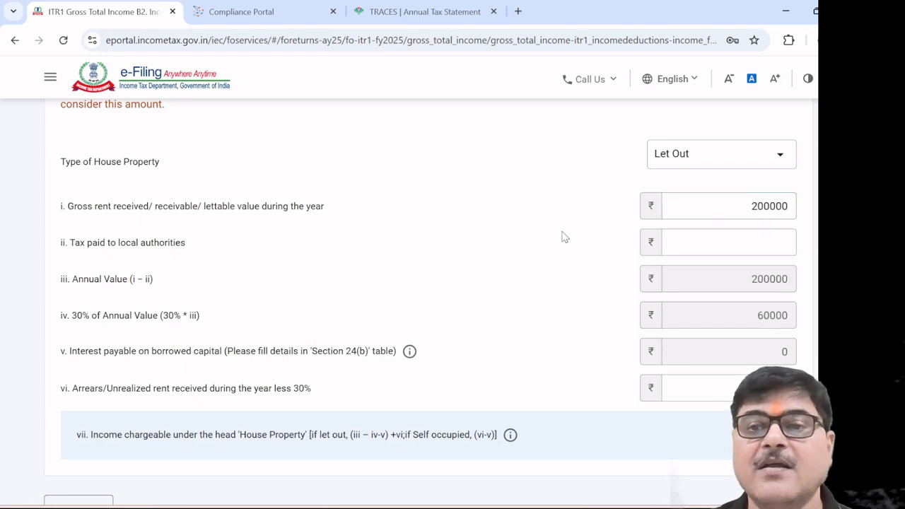
click(753, 242)
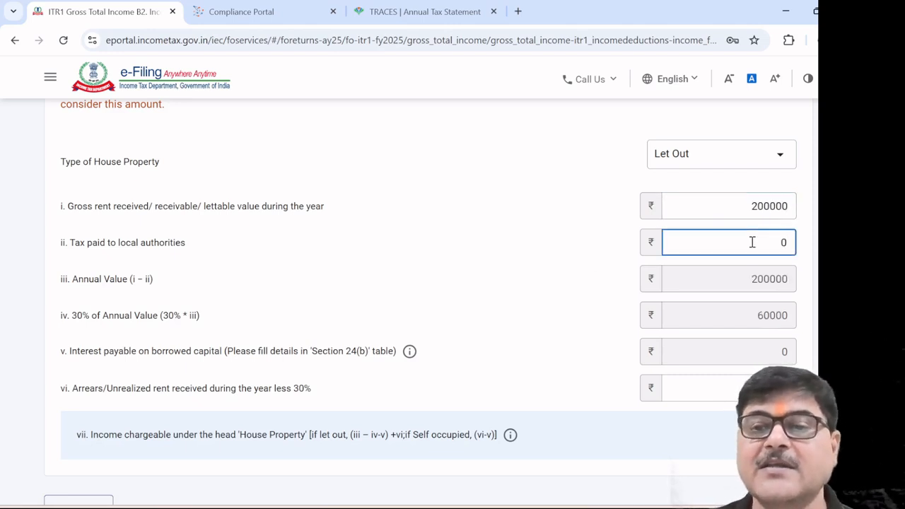
click(581, 260)
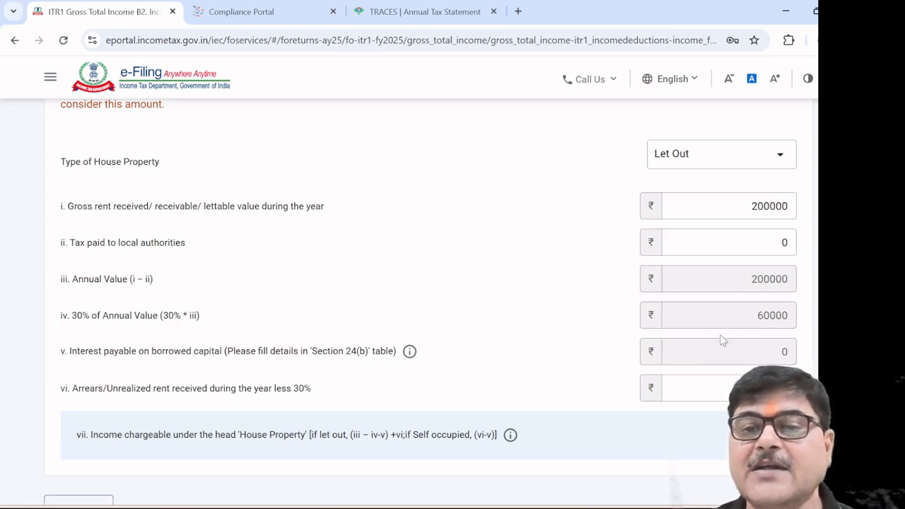
scroll(542, 366, down, 1)
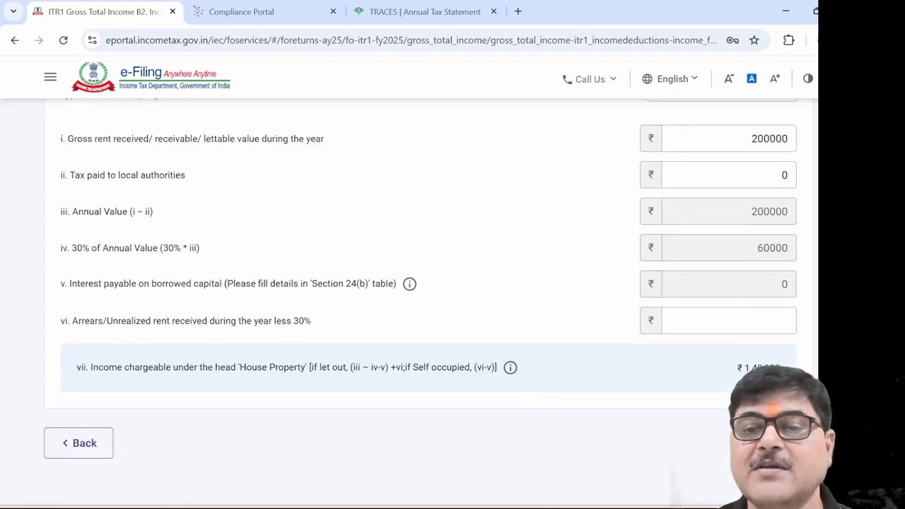
Return to Gross Total Income (₹1,40,000 house property) and expand Section 24(b) interest details
click(79, 442)
scroll(629, 363, down, 3)
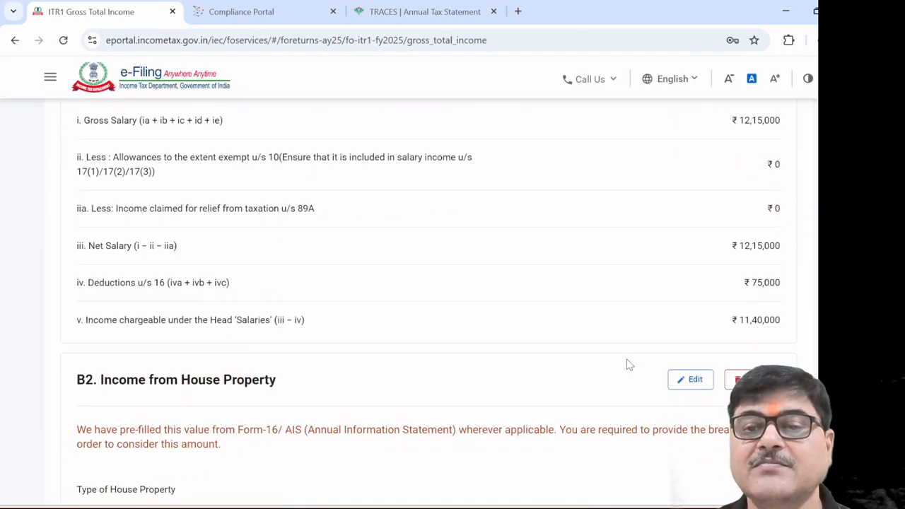
scroll(629, 364, down, 6)
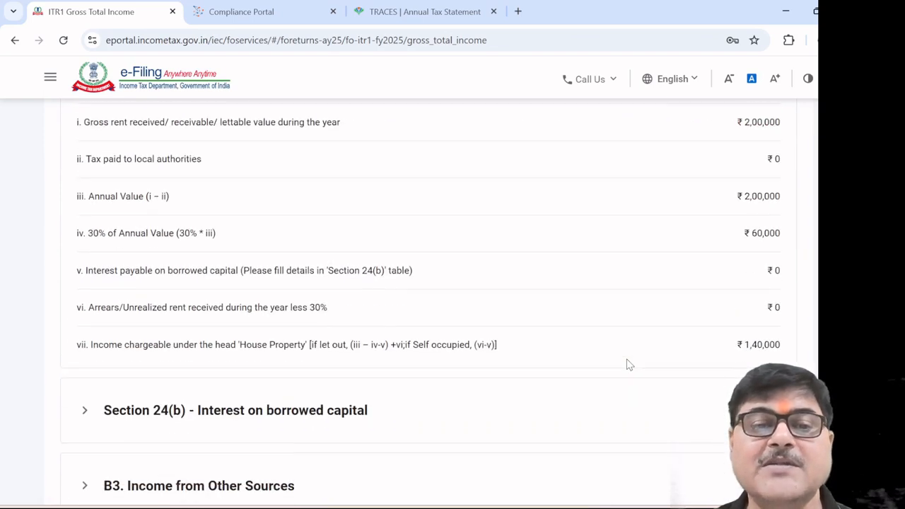
scroll(488, 380, down, 1)
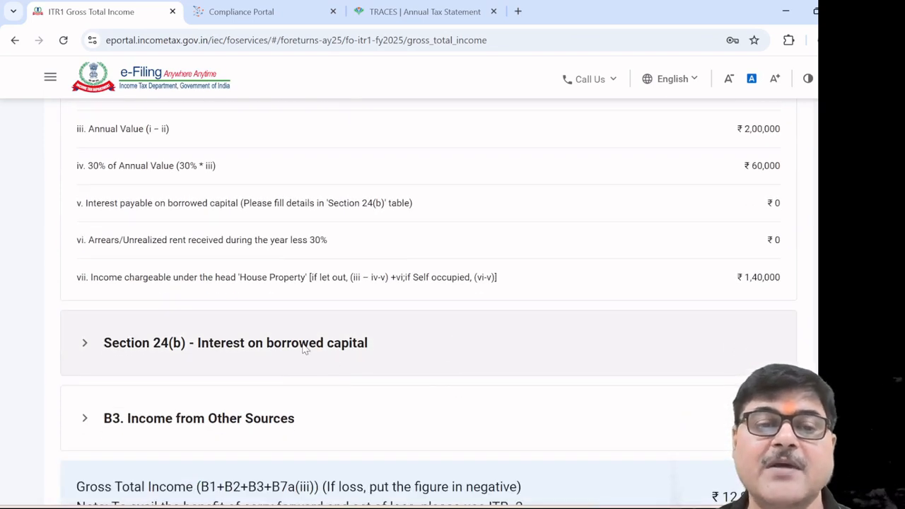
click(304, 345)
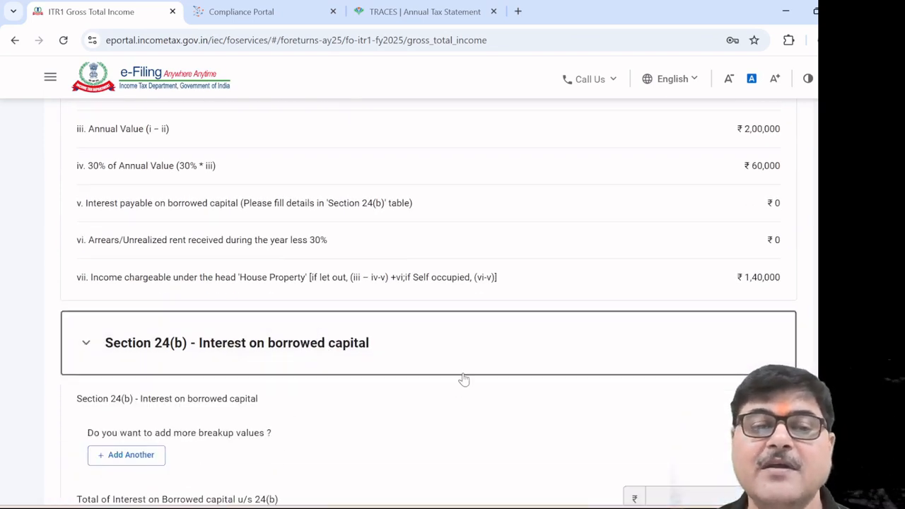
scroll(465, 379, down, 1)
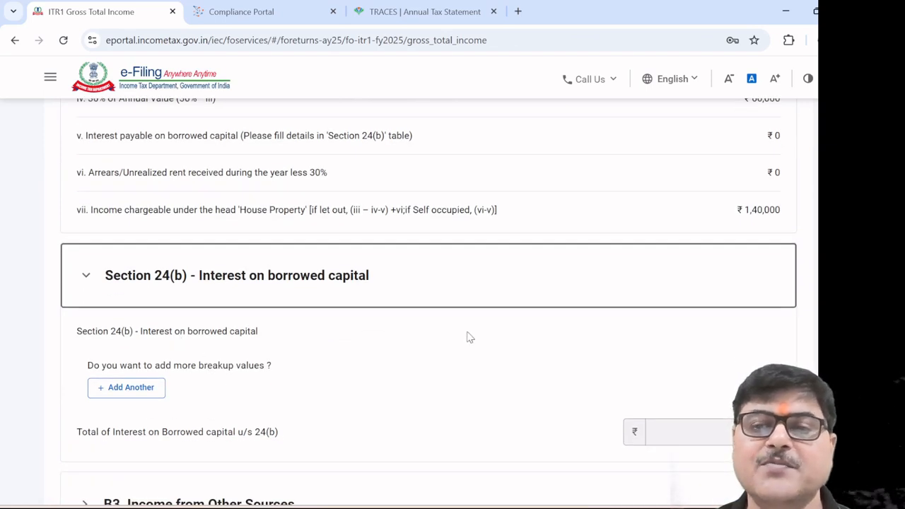
Add a new Section 24(b) loan entry with Bank as the loan source
click(145, 387)
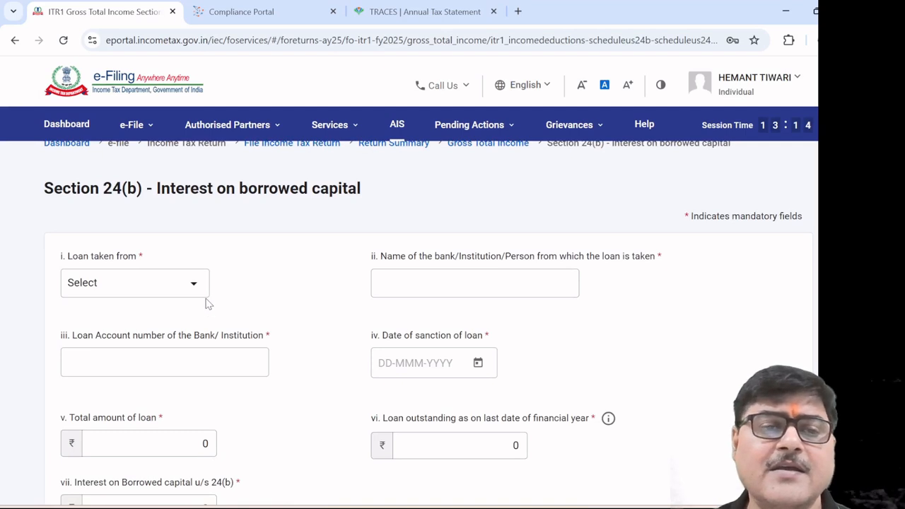
click(197, 286)
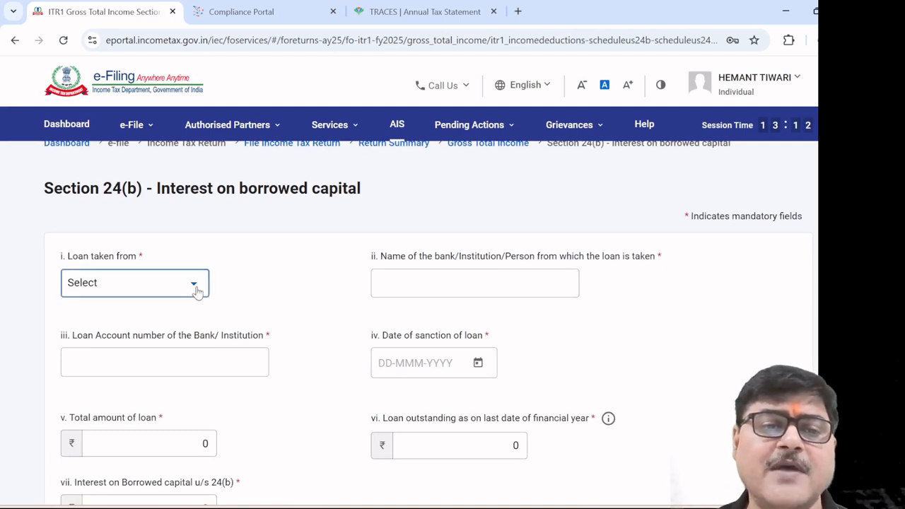
click(155, 352)
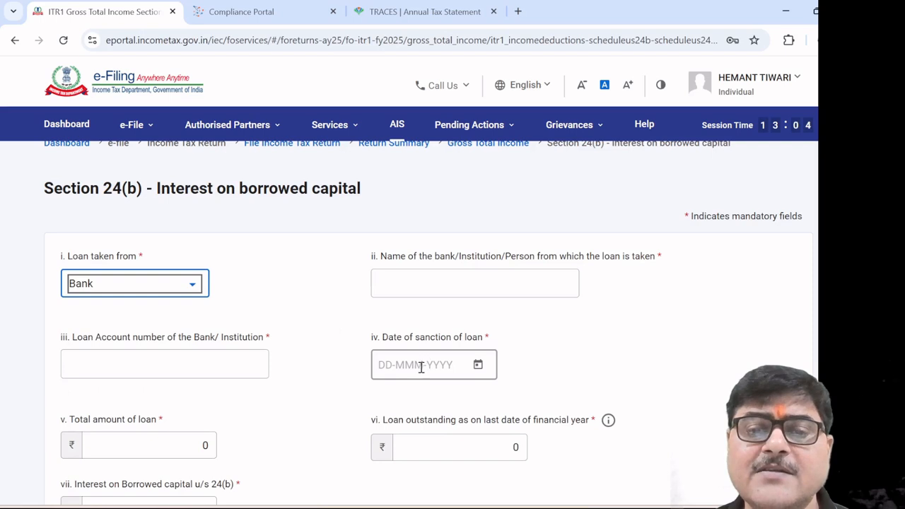
scroll(422, 367, down, 3)
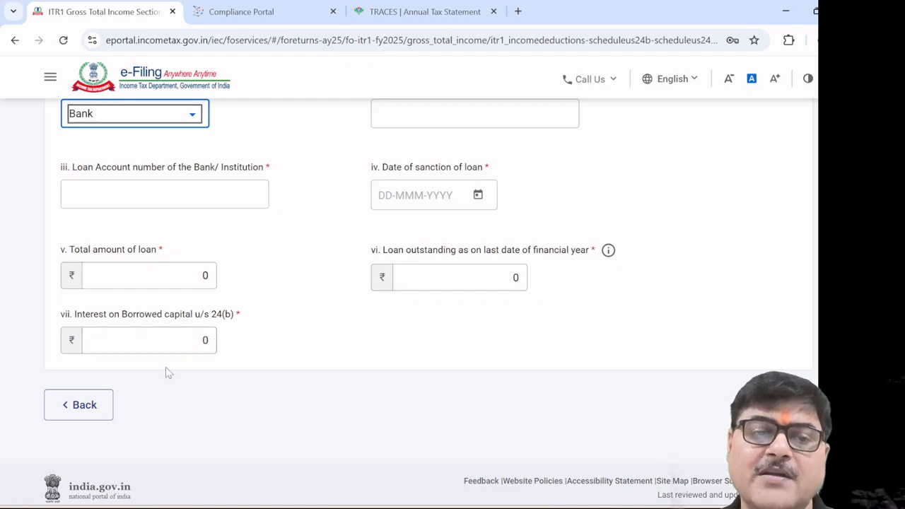
Return to Gross Total Income and expand B3, showing ₹273 deposit and ₹8 refund interest
click(82, 408)
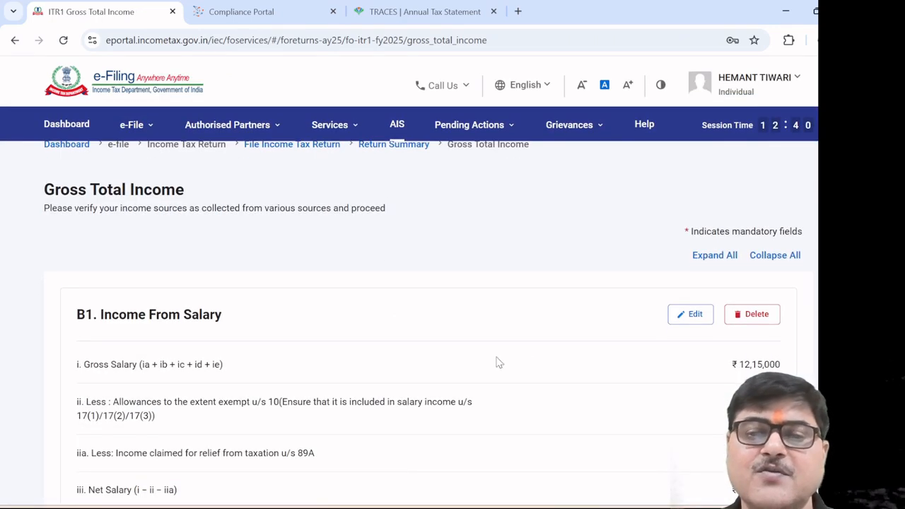
scroll(525, 357, down, 8)
scroll(526, 357, down, 3)
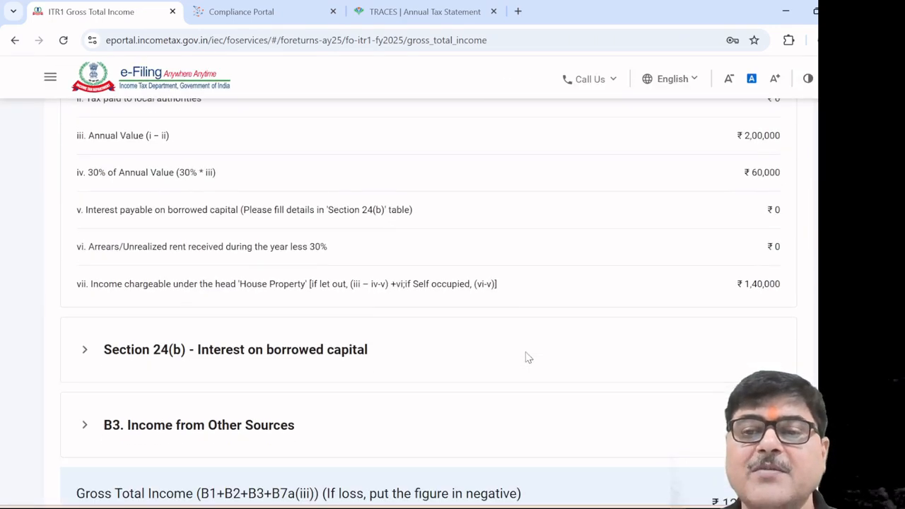
click(269, 358)
scroll(535, 398, down, 2)
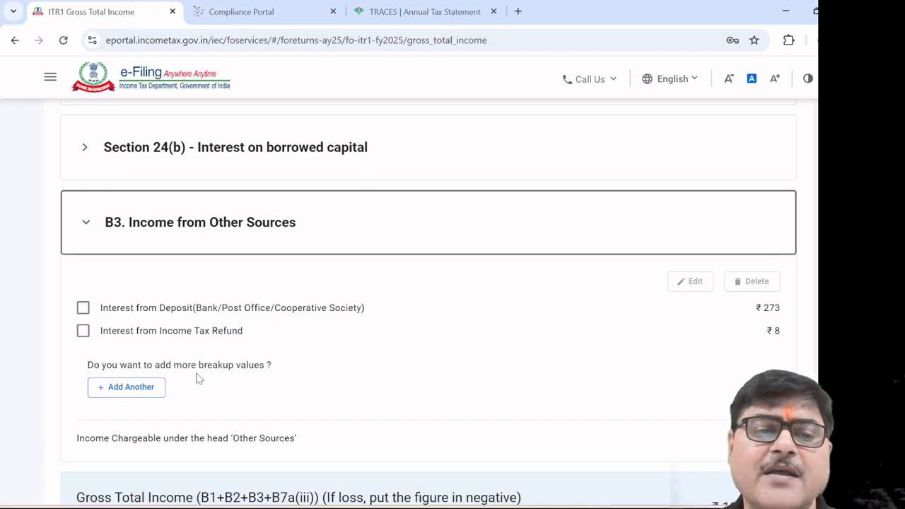
Add an other-sources entry with nature 'retirement benefit income from a non-notified country'
click(146, 395)
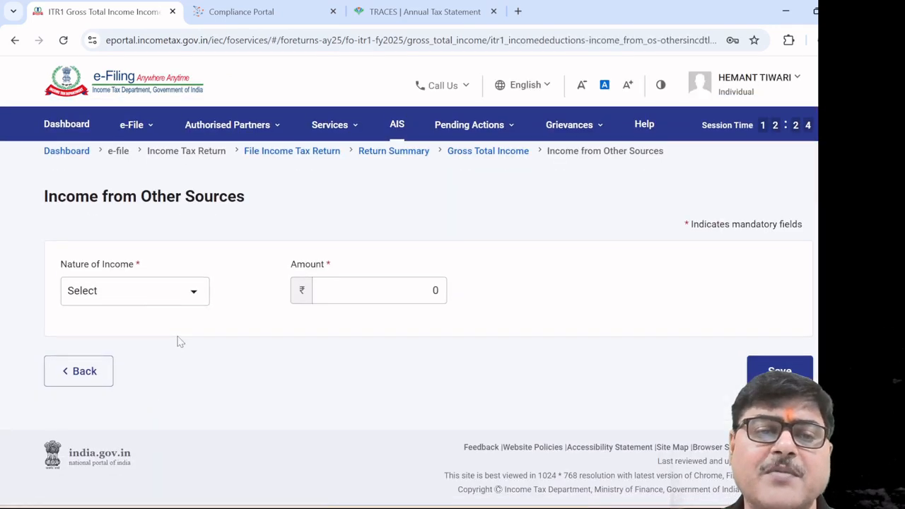
click(193, 293)
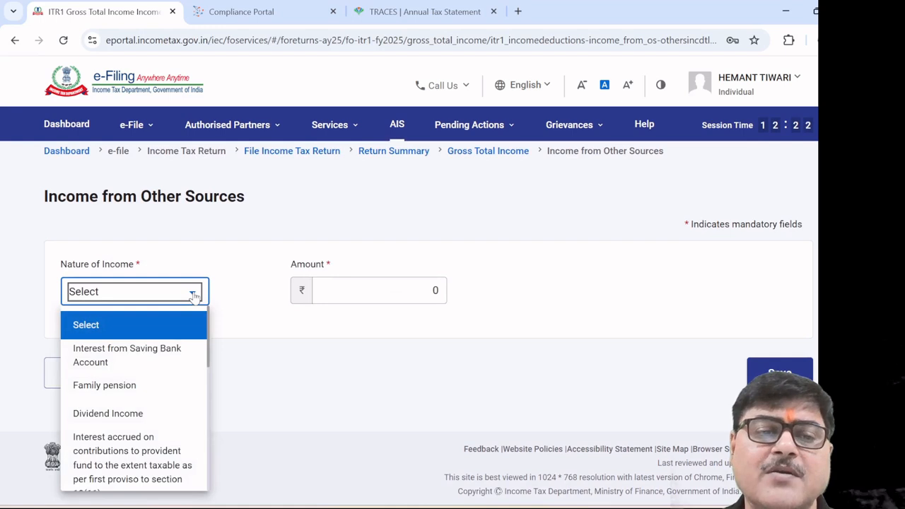
scroll(164, 371, down, 5)
scroll(164, 373, down, 5)
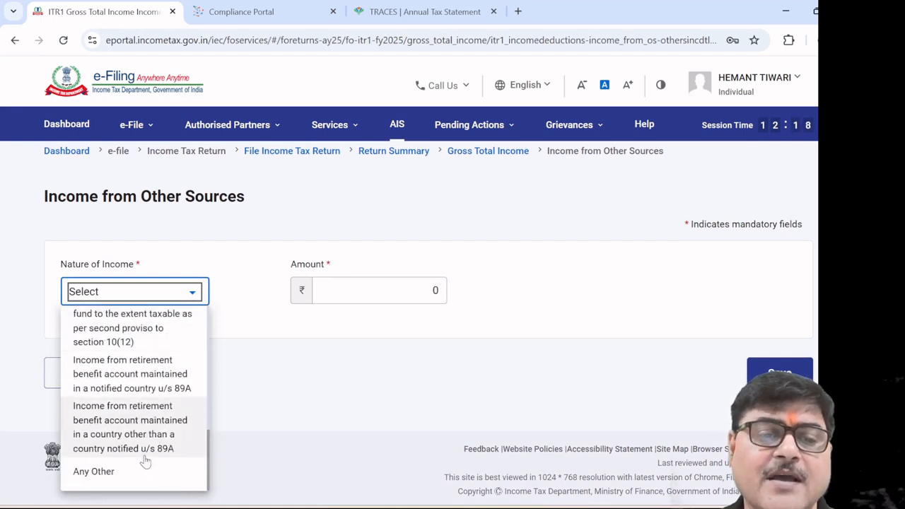
scroll(157, 418, up, 8)
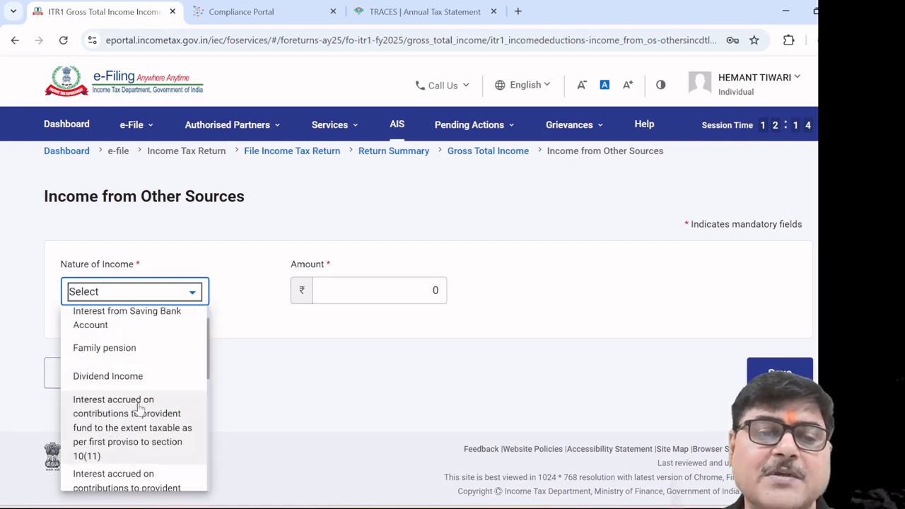
scroll(140, 410, down, 2)
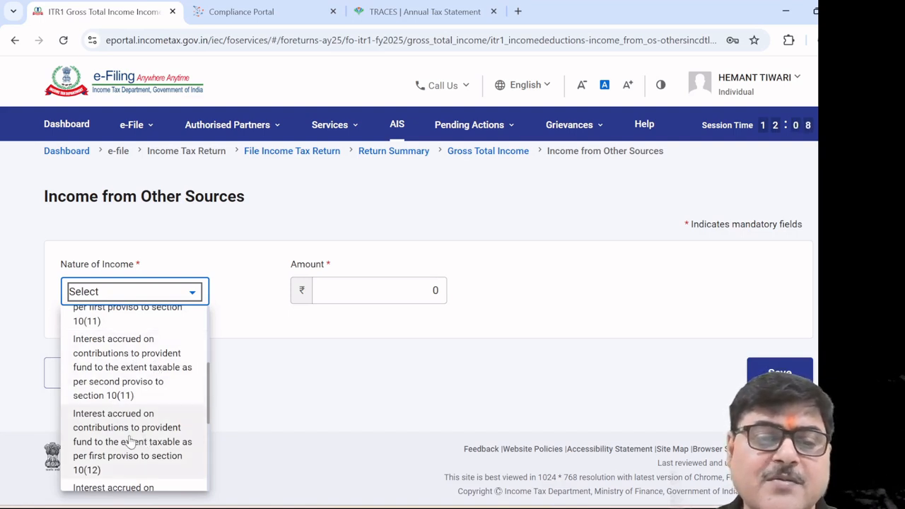
scroll(130, 441, down, 1)
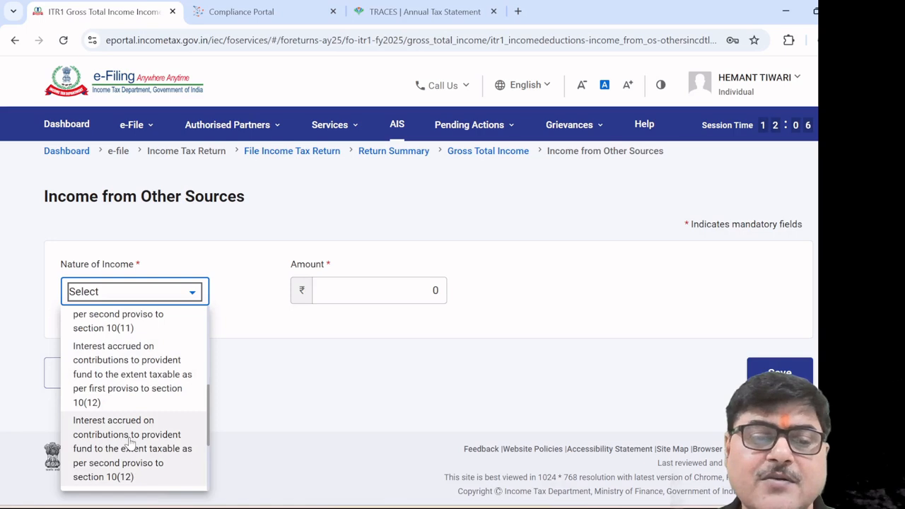
scroll(130, 442, down, 2)
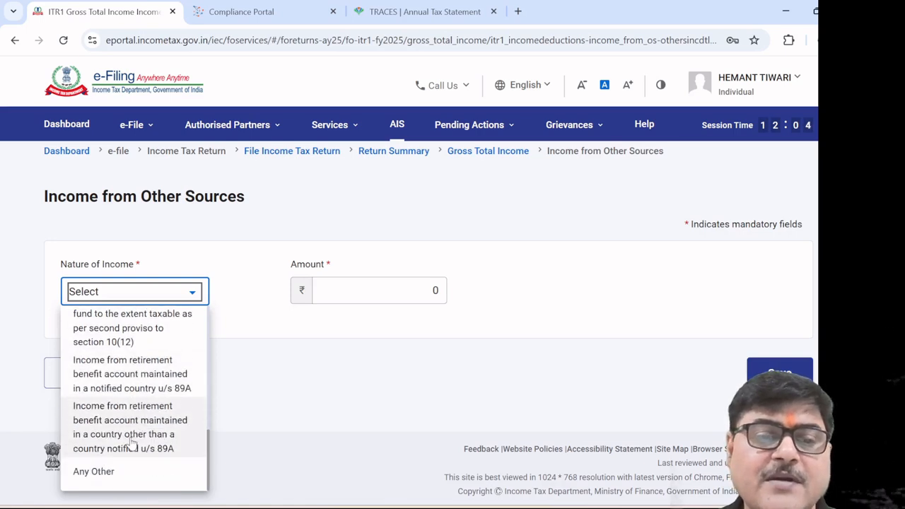
scroll(134, 429, down, 1)
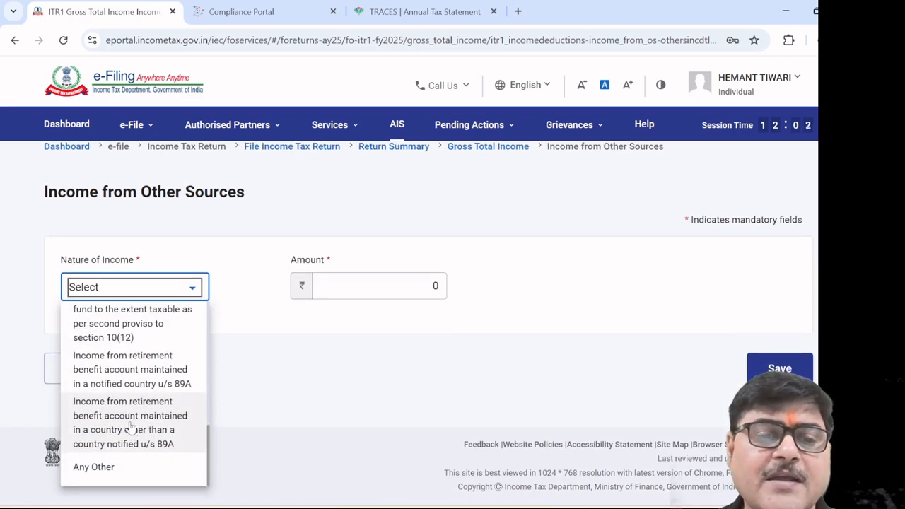
click(130, 424)
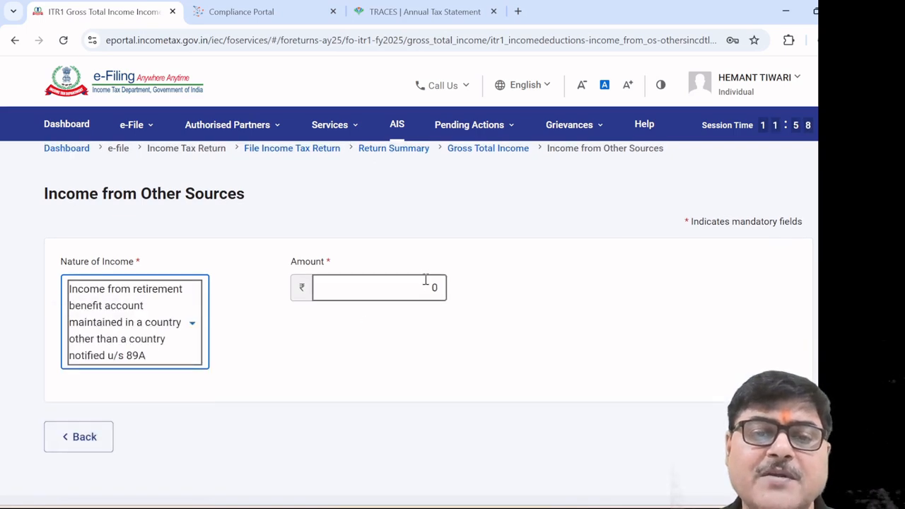
Go back unsaved to Gross Total Income, now totalling ₹12,80,281
click(110, 439)
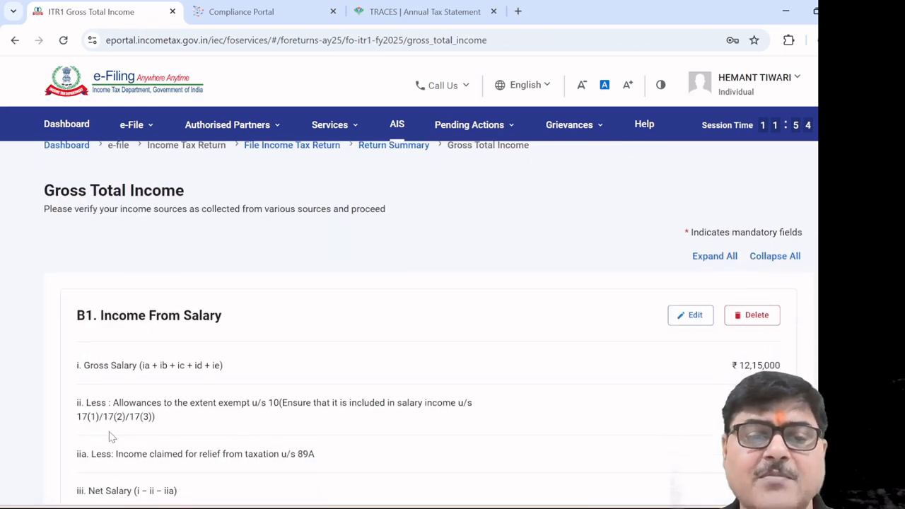
scroll(338, 405, down, 12)
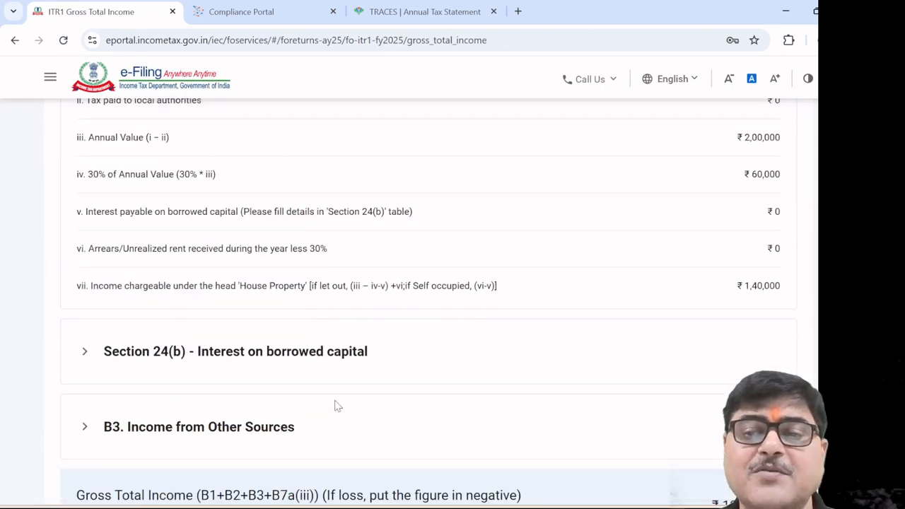
scroll(335, 404, down, 2)
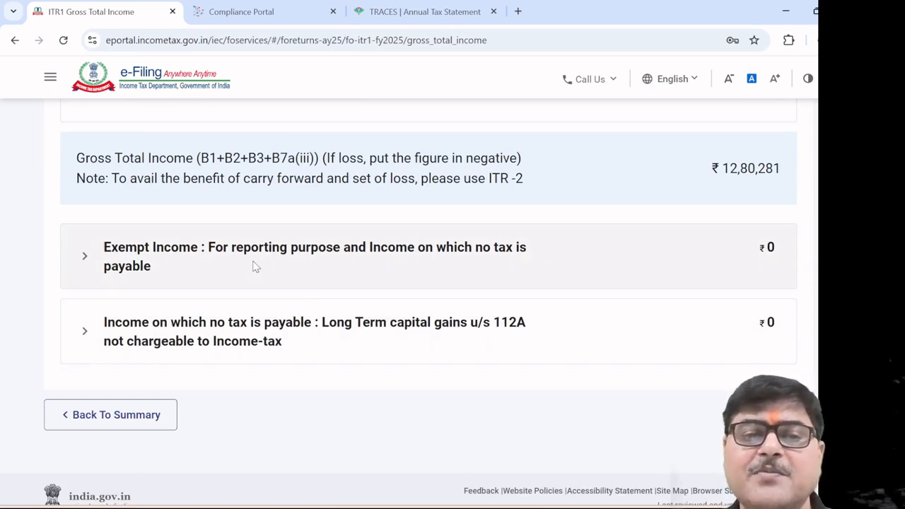
Add and save a ₹5,000 Agriculture Income entry under Exempt Income
click(278, 259)
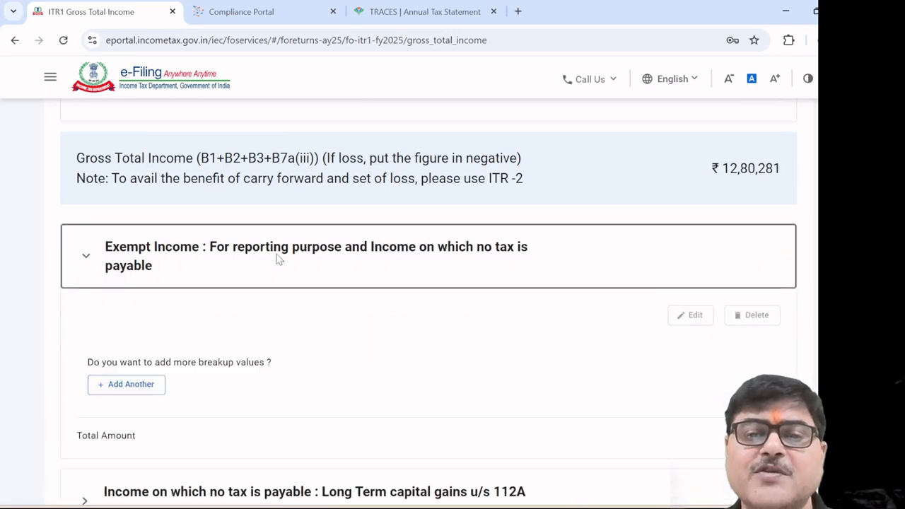
click(132, 386)
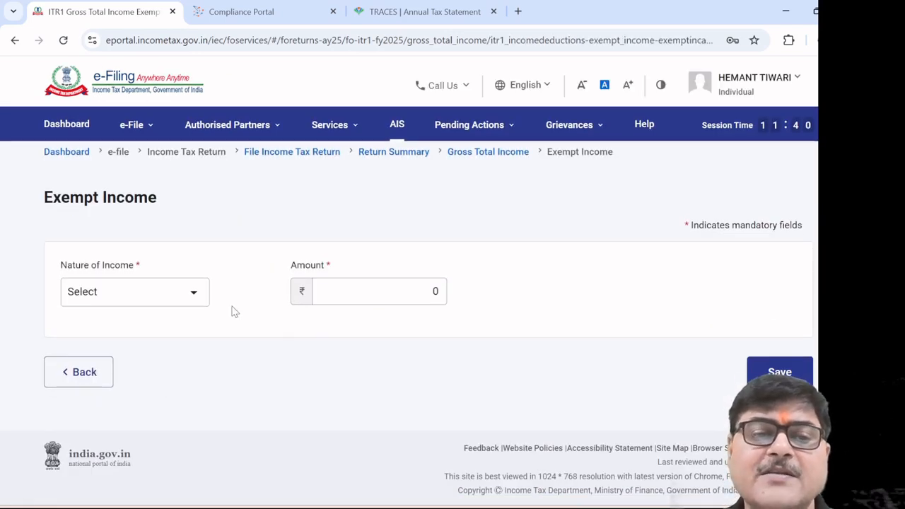
click(195, 299)
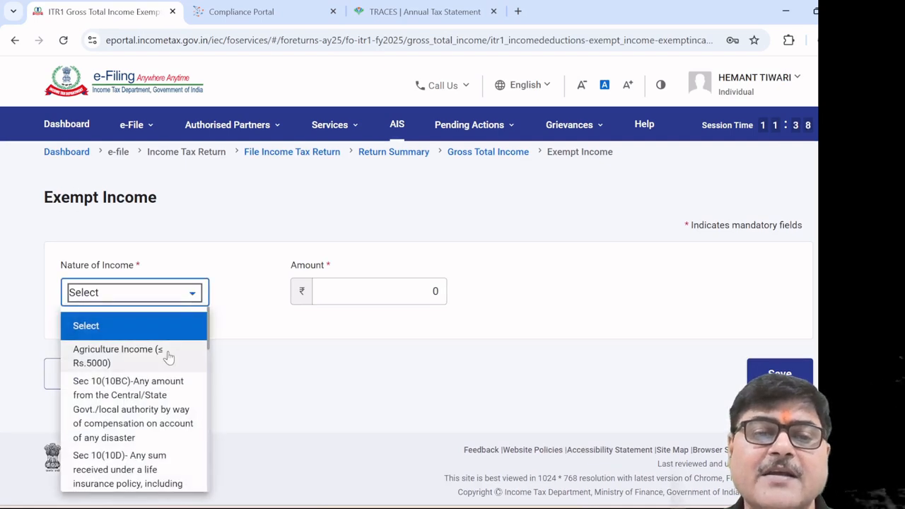
click(118, 356)
click(379, 291)
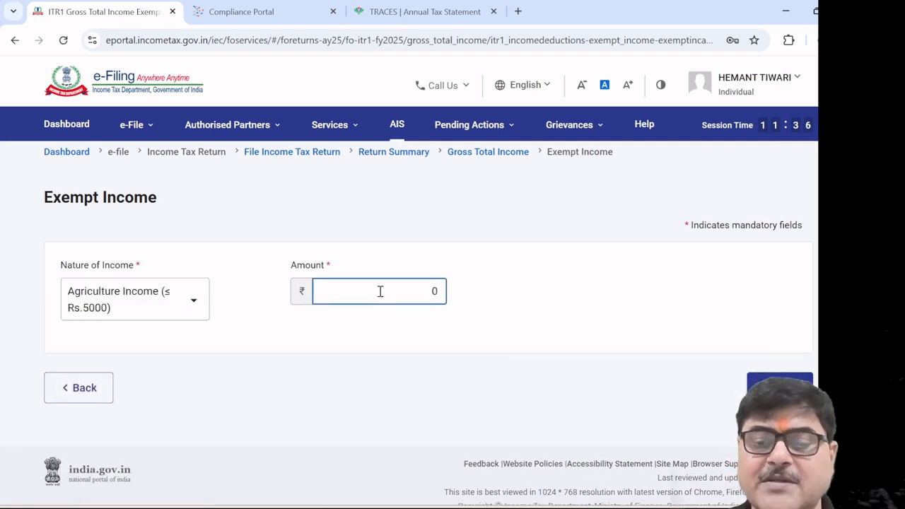
text(5000)
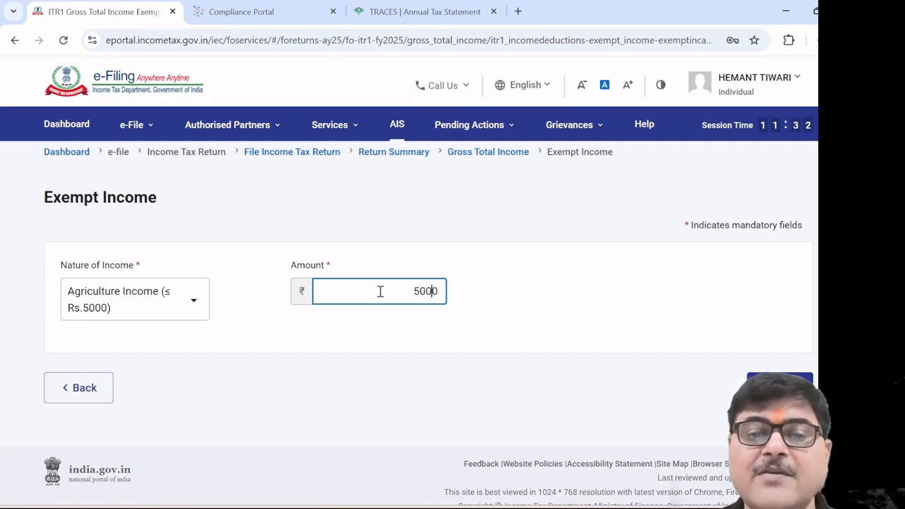
click(374, 335)
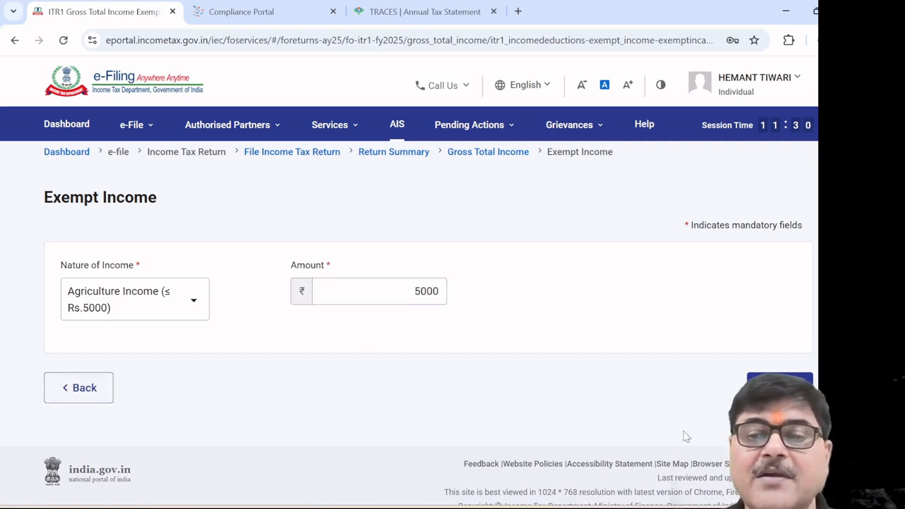
click(779, 381)
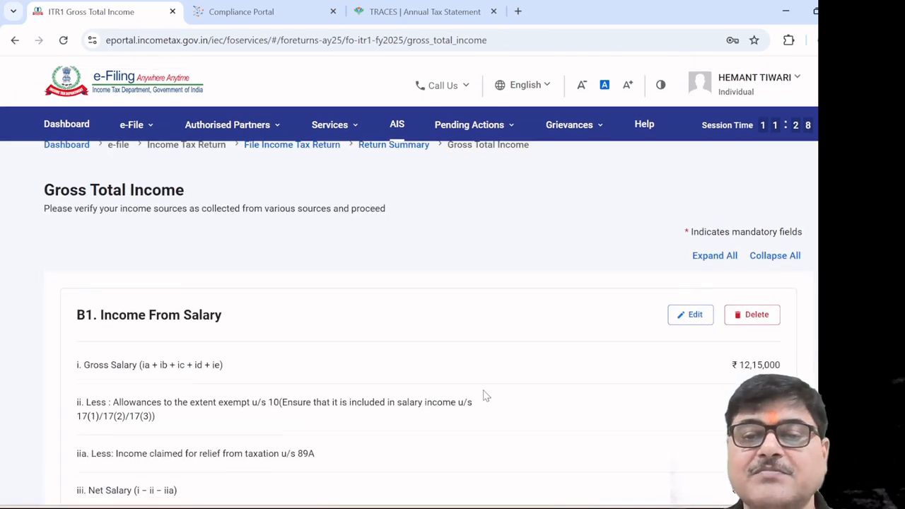
scroll(488, 393, down, 10)
scroll(497, 393, down, 5)
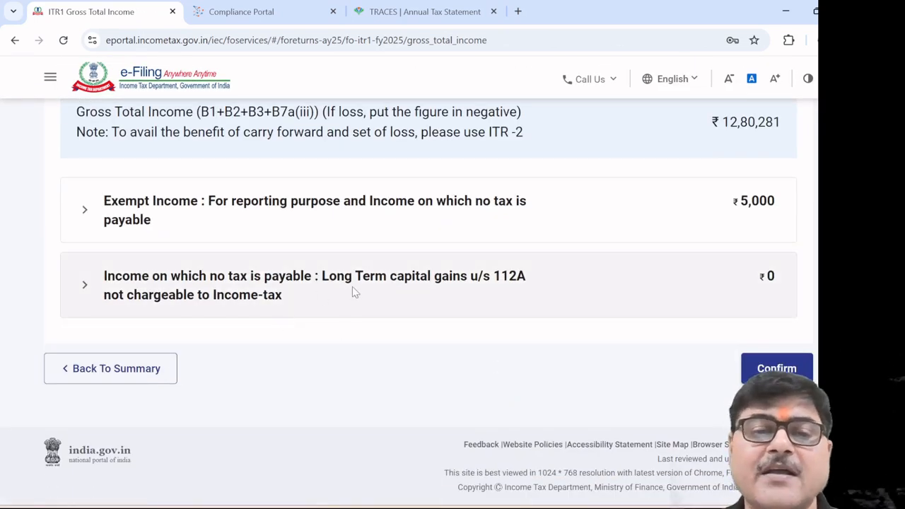
Enter 200000 sale consideration and 100000 cost of acquisition under LTCG u/s 112A, dismissing the limit warning
click(363, 287)
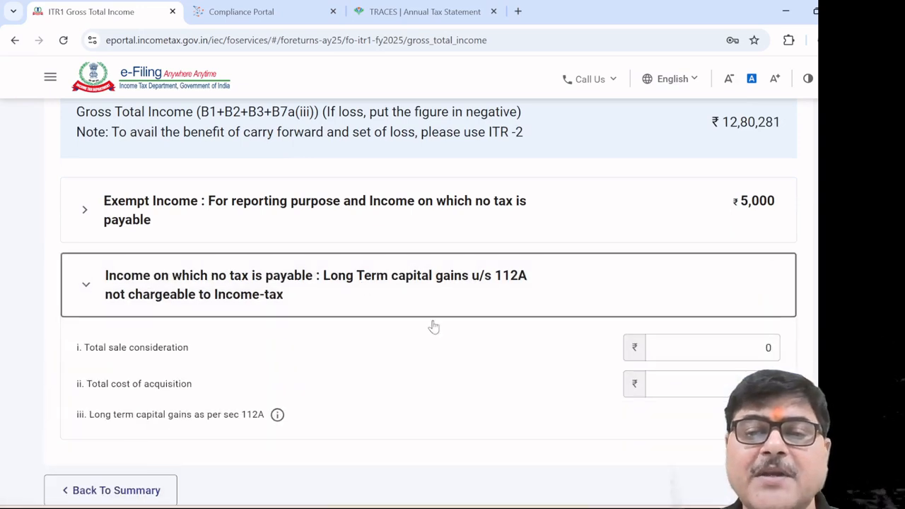
click(746, 353)
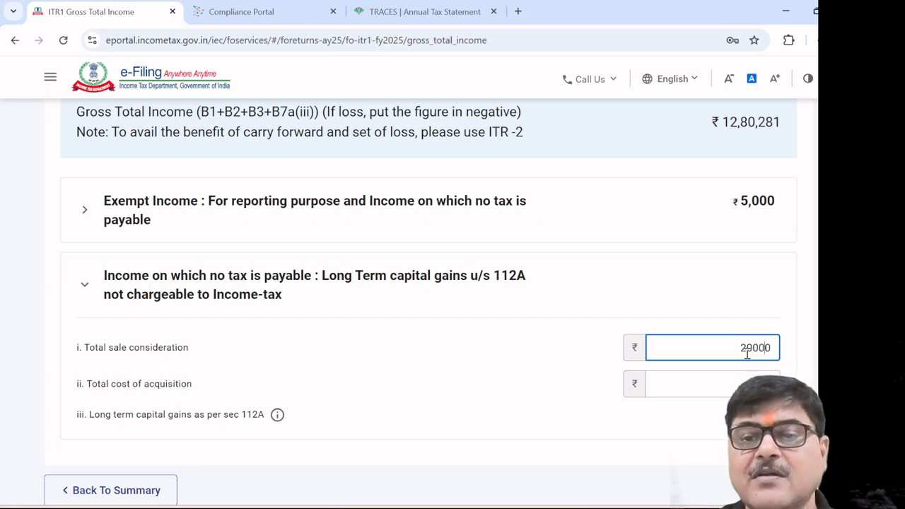
click(541, 362)
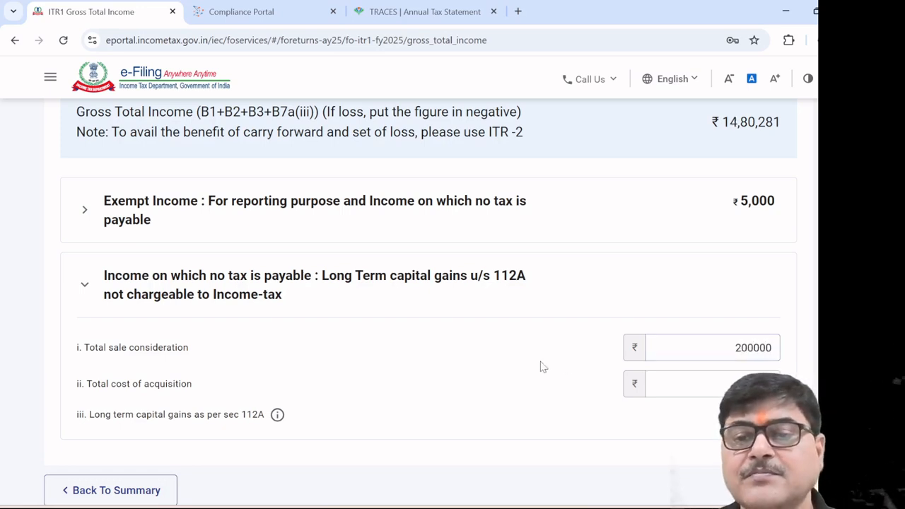
click(741, 387)
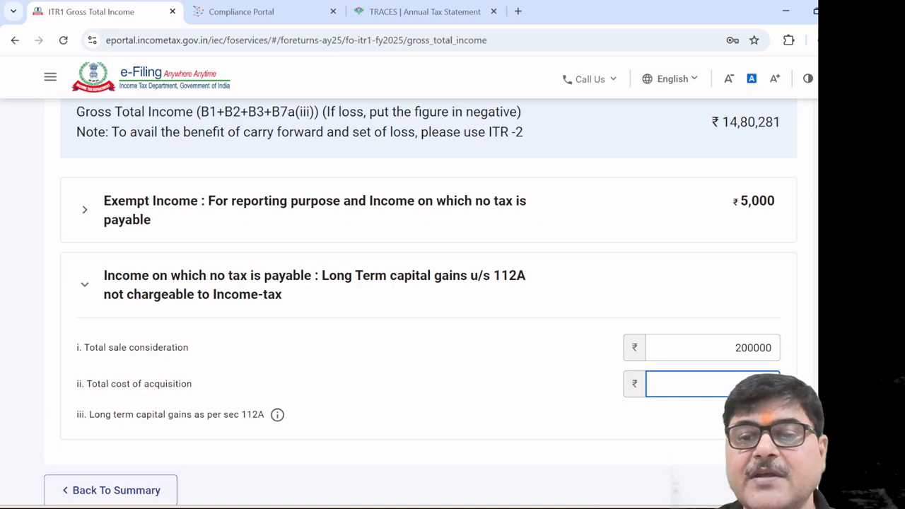
click(596, 388)
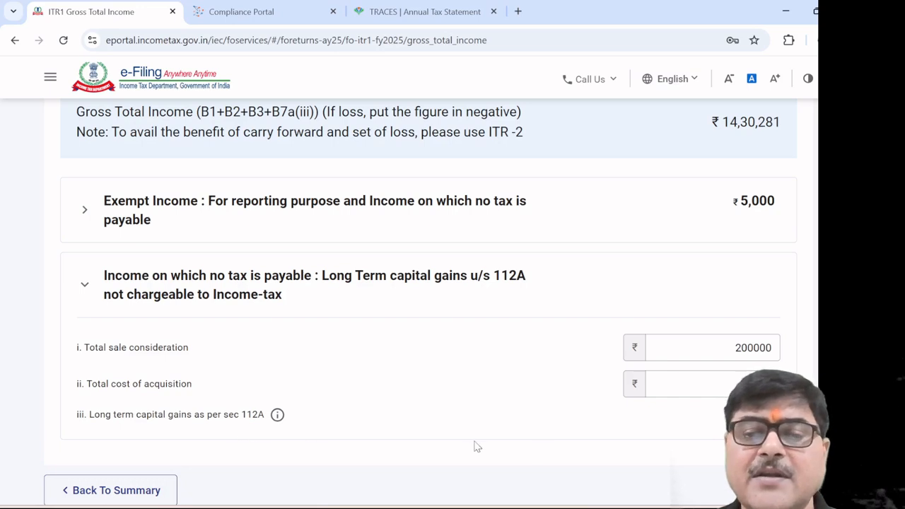
scroll(548, 450, down, 1)
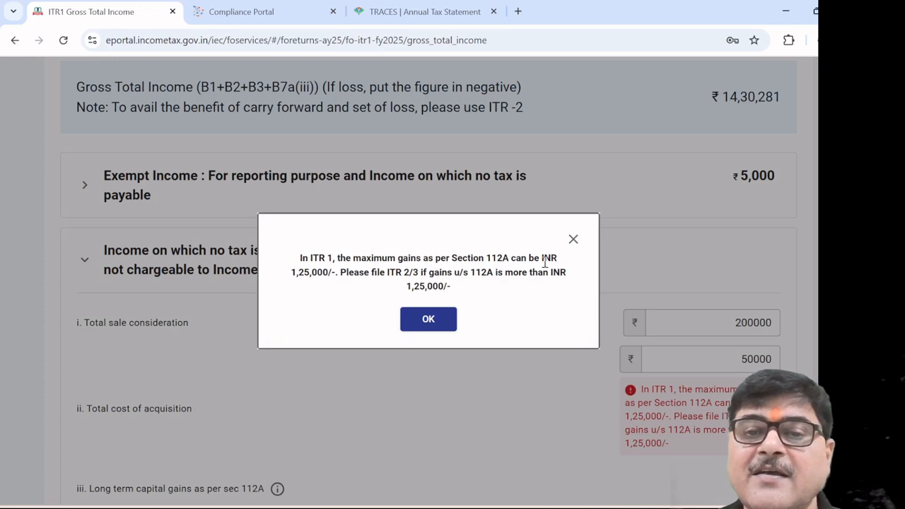
click(426, 318)
scroll(424, 317, down, 3)
scroll(426, 326, up, 1)
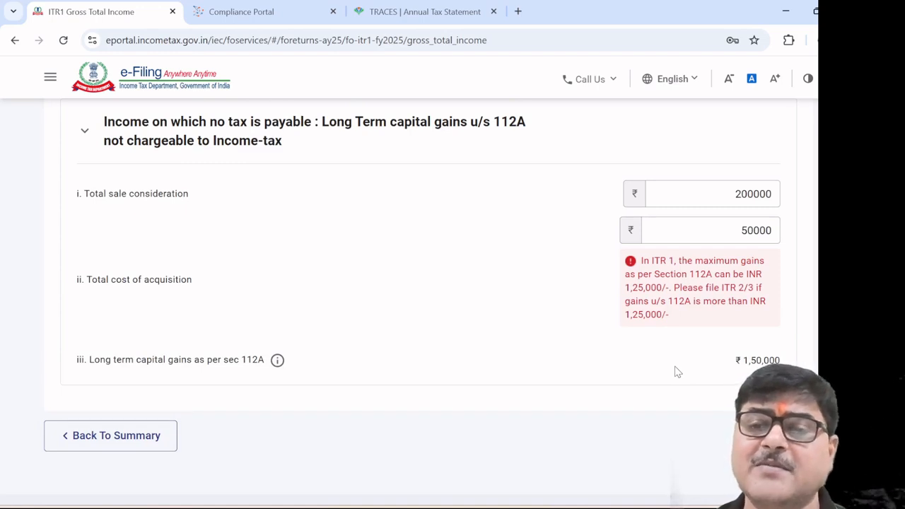
click(728, 226)
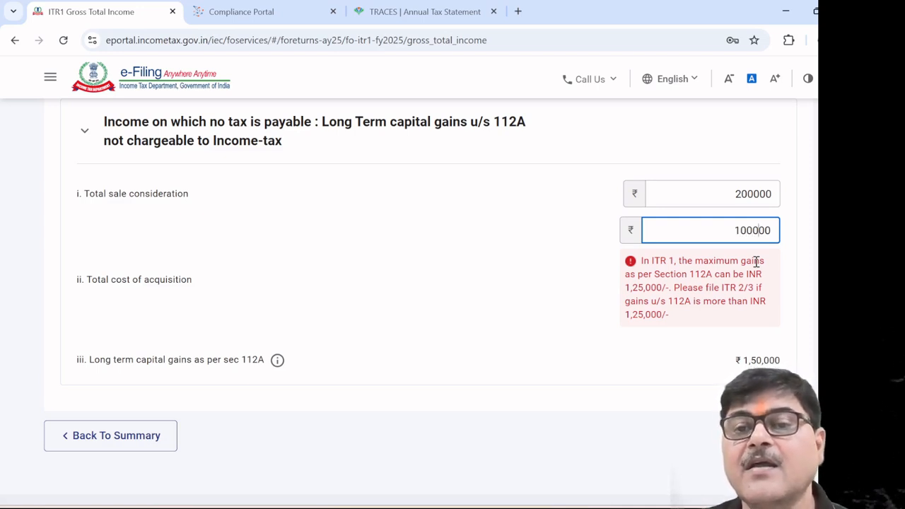
click(480, 312)
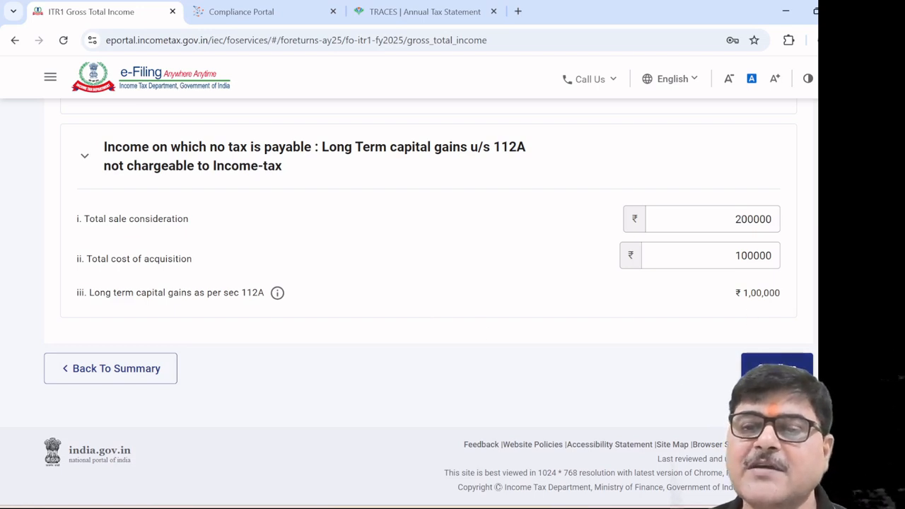
Confirm the Gross Total Income schedule, then review and confirm Total Deductions at ₹0
click(777, 368)
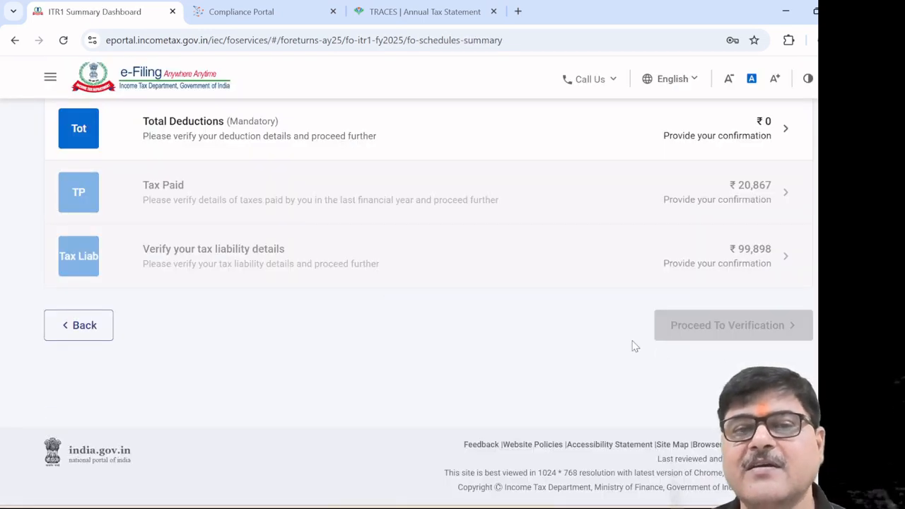
scroll(601, 316, up, 2)
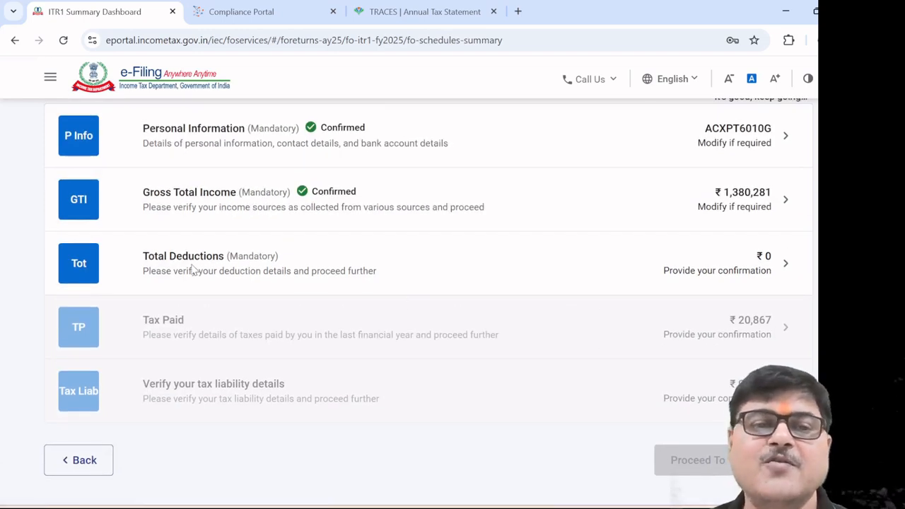
click(192, 266)
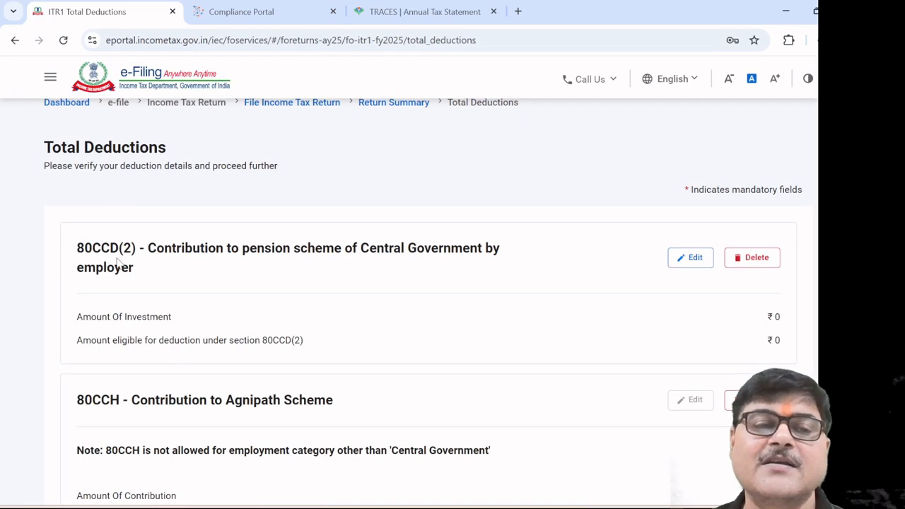
scroll(202, 274, down, 1)
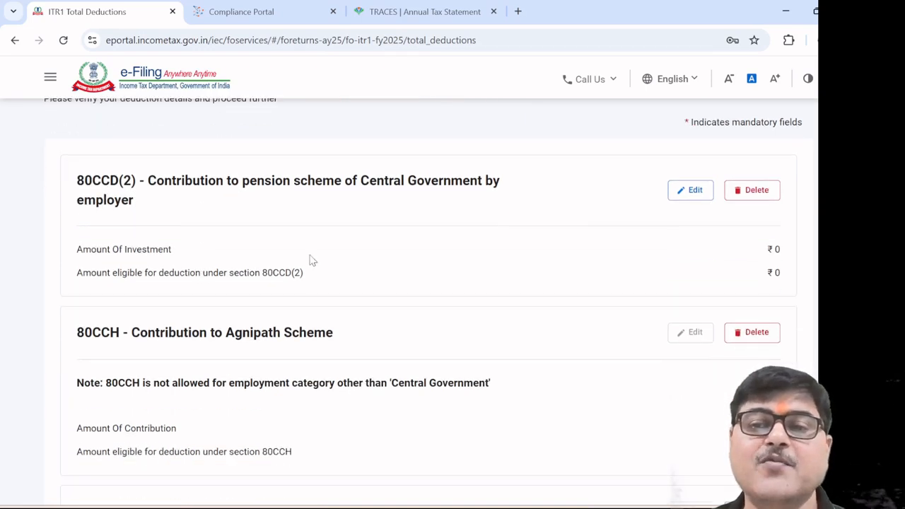
scroll(431, 250, down, 3)
scroll(432, 255, down, 3)
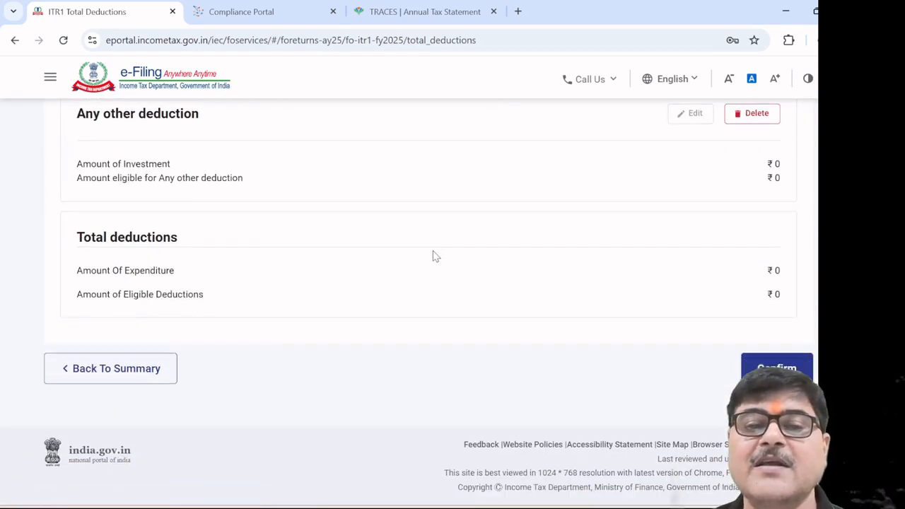
scroll(432, 254, up, 3)
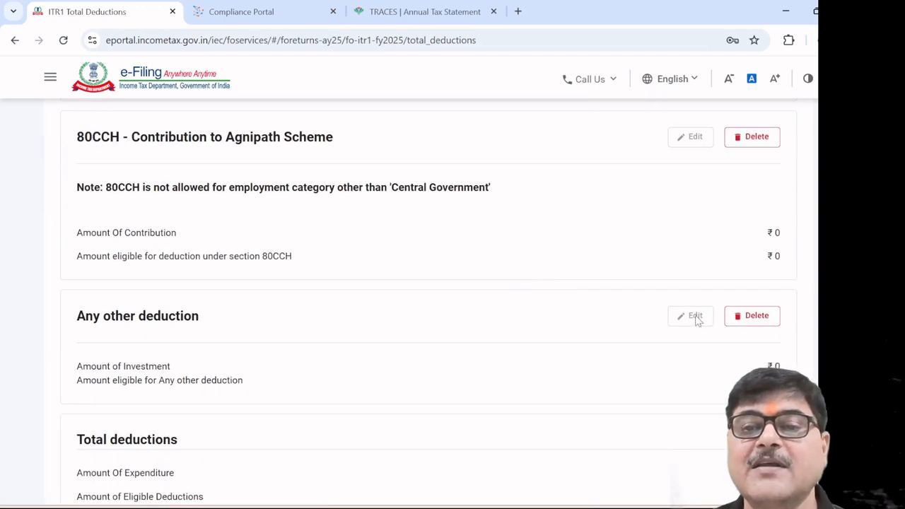
scroll(689, 297, up, 3)
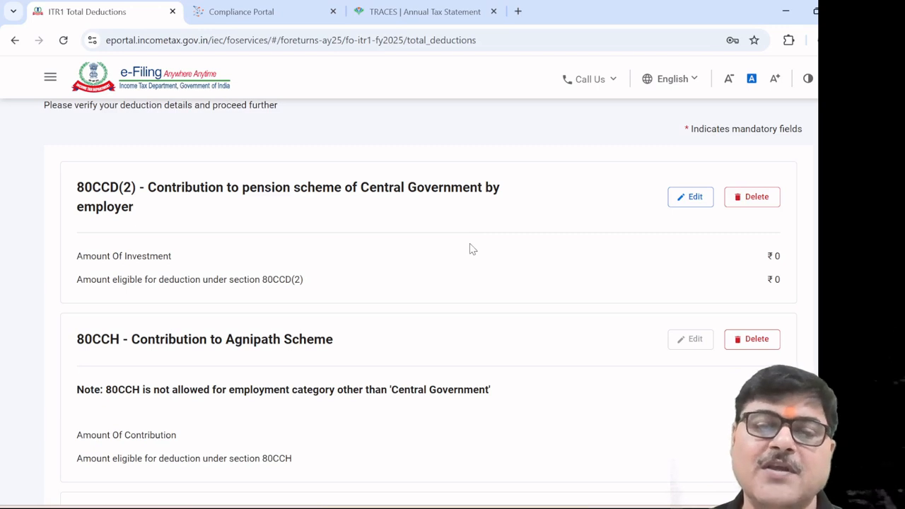
scroll(470, 248, down, 5)
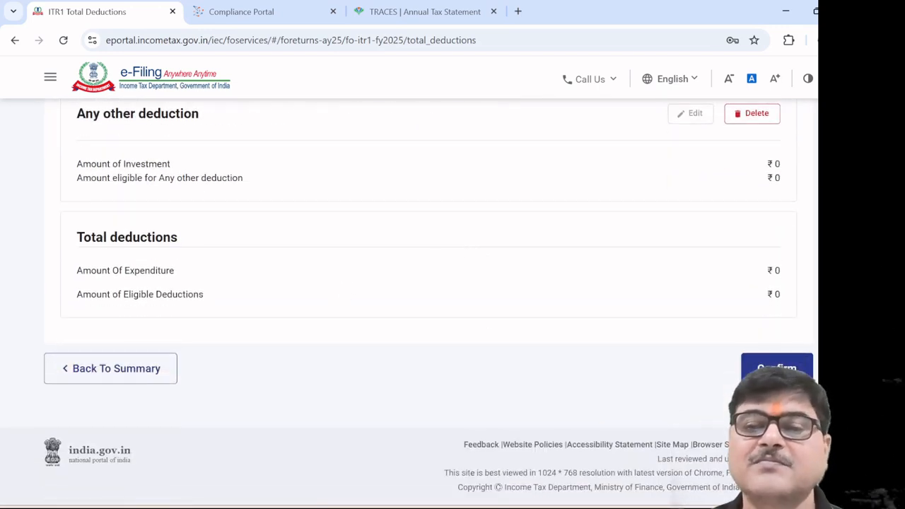
click(776, 368)
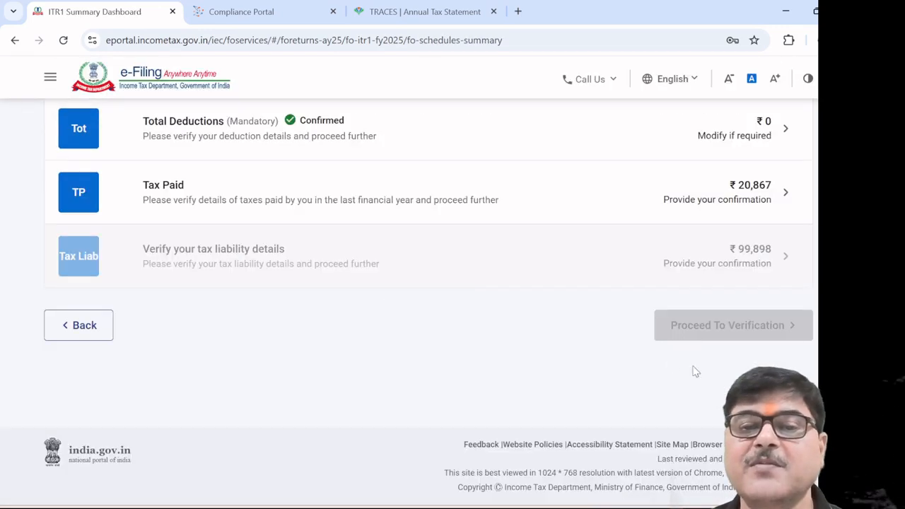
Open Tax Paid, check Schedule TDS1 without adding an entry, and expand Schedule TDS2
click(182, 195)
scroll(434, 264, down, 5)
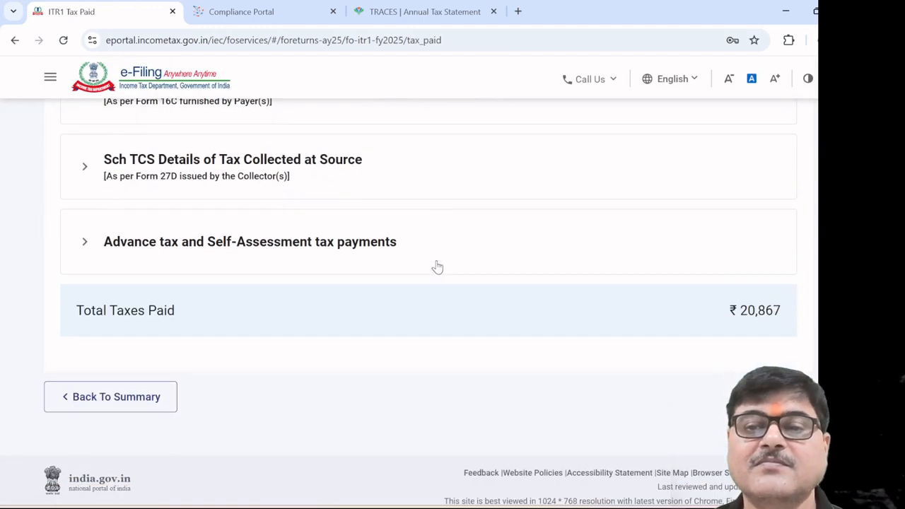
scroll(437, 265, up, 5)
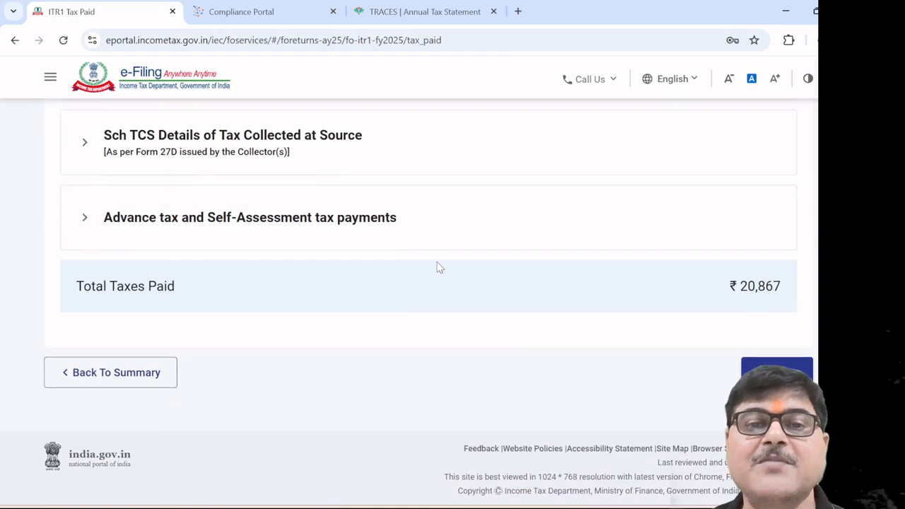
click(249, 184)
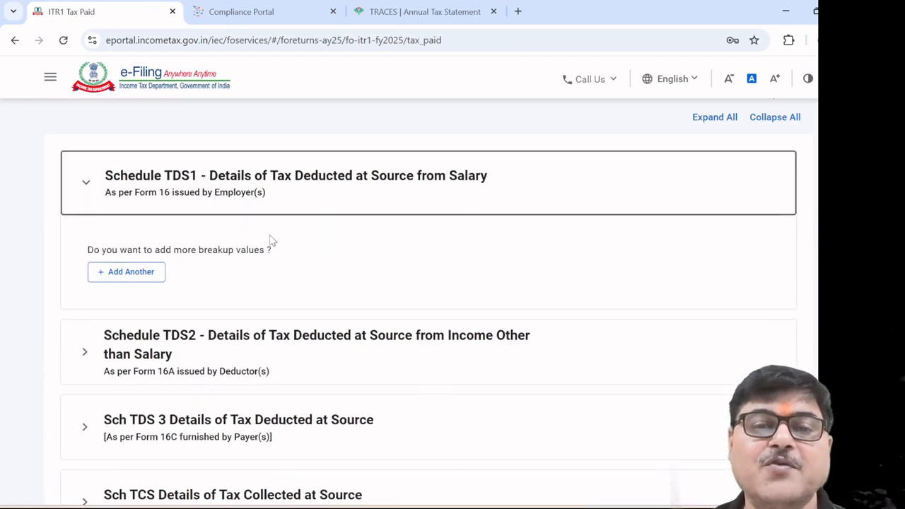
click(155, 272)
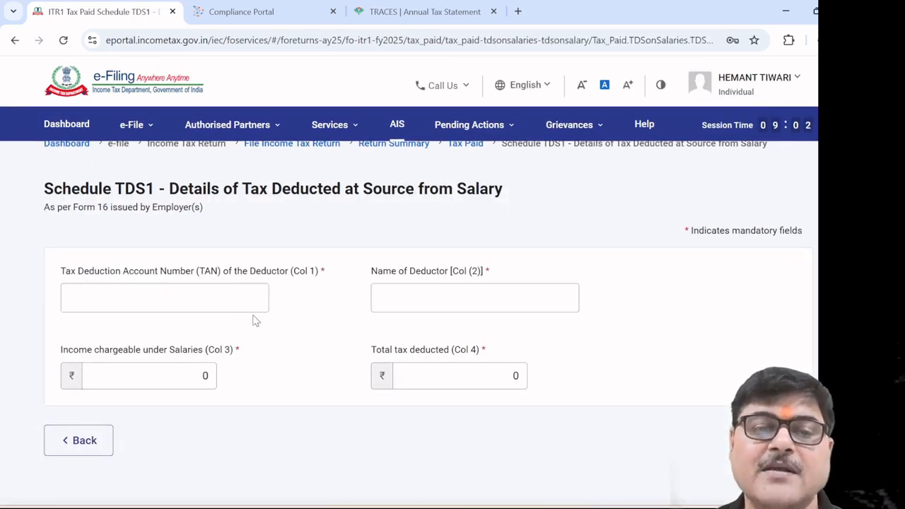
click(104, 441)
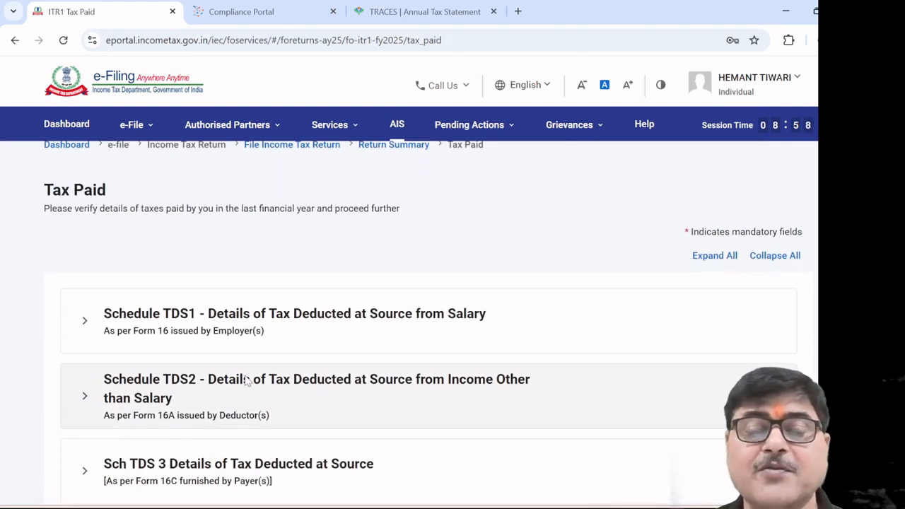
click(247, 380)
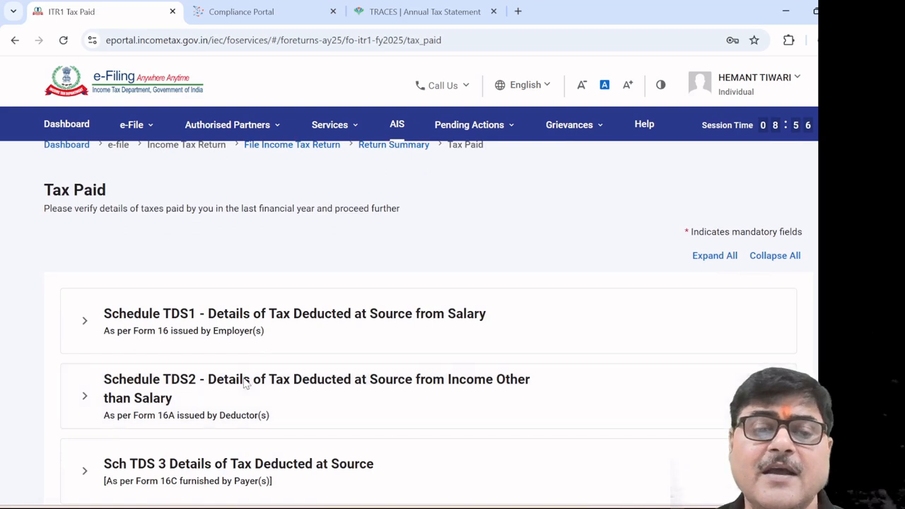
scroll(333, 394, down, 2)
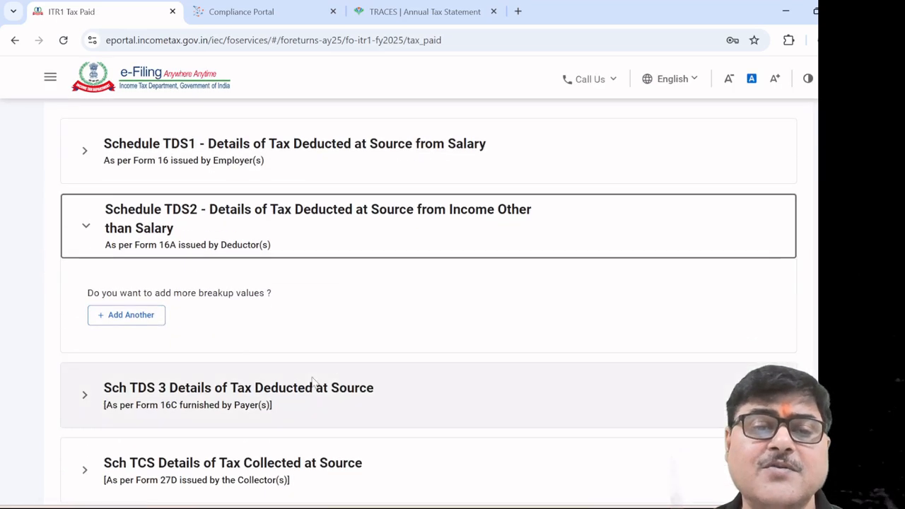
click(131, 315)
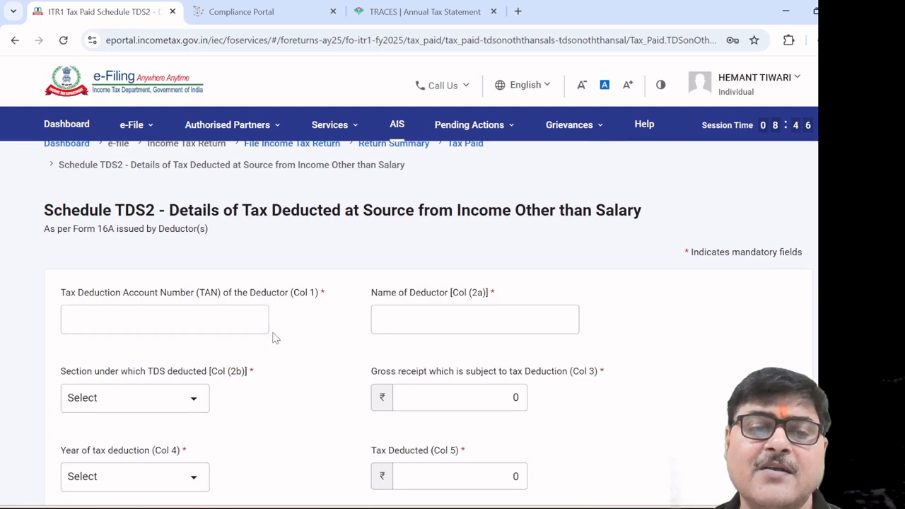
scroll(268, 336, down, 1)
click(120, 213)
click(423, 210)
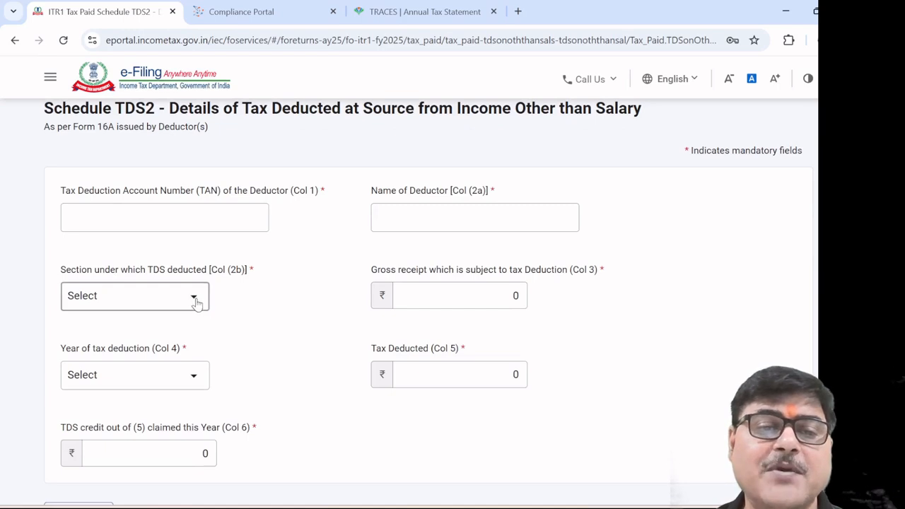
click(196, 297)
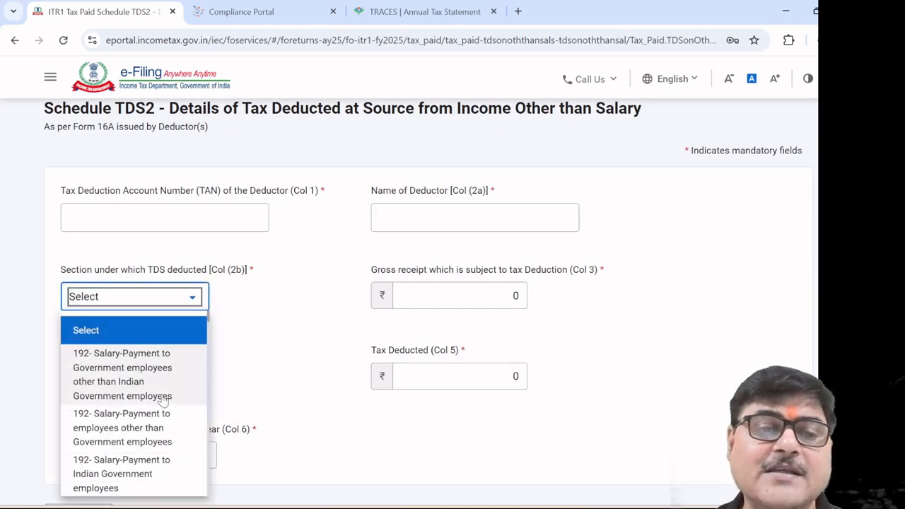
scroll(282, 357, down, 2)
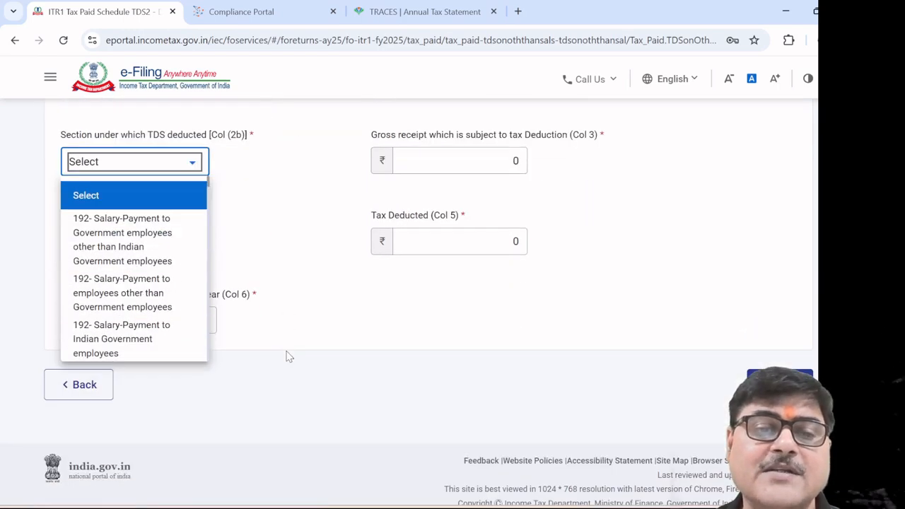
click(338, 275)
click(465, 161)
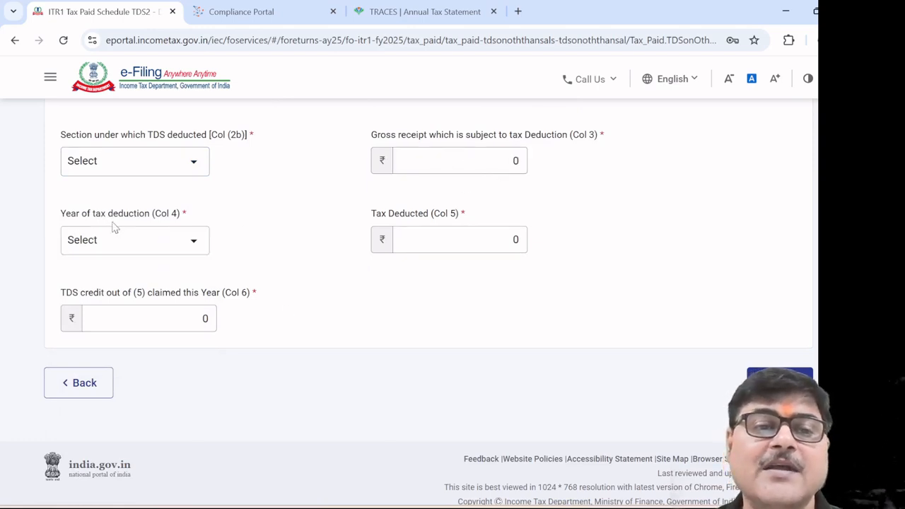
click(196, 244)
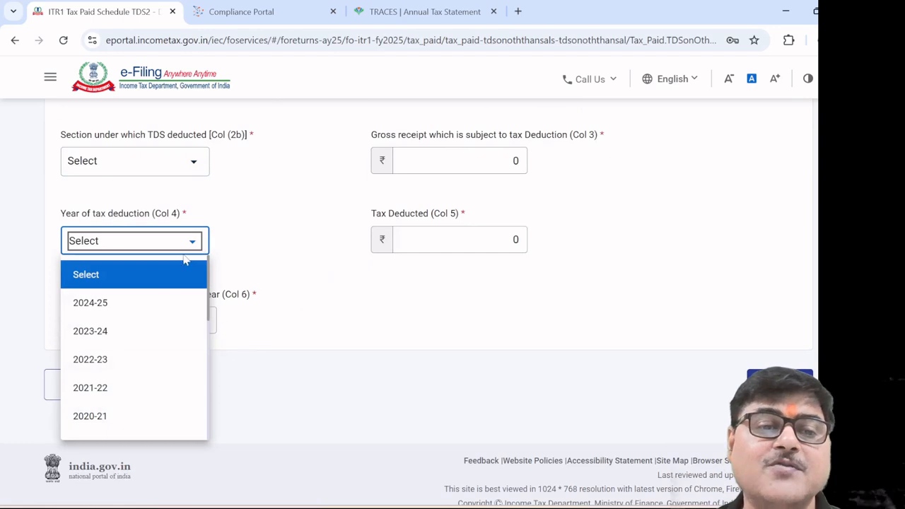
click(148, 304)
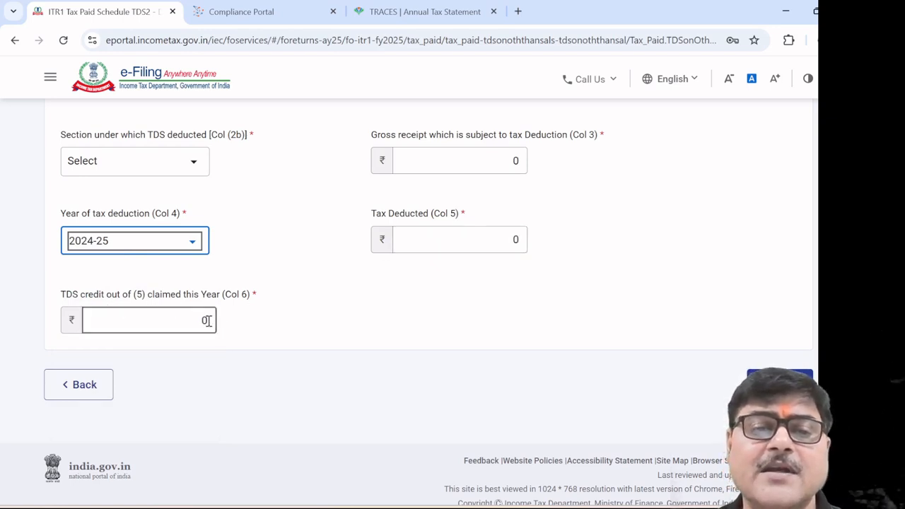
click(90, 384)
scroll(304, 377, down, 3)
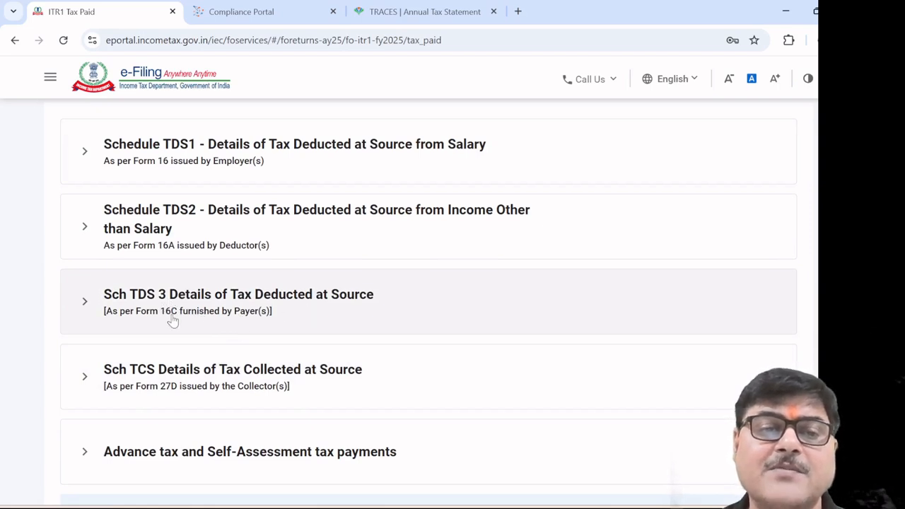
Leave Advance tax without a new payment and confirm the Tax Paid total of ₹20,867
scroll(177, 319, down, 1)
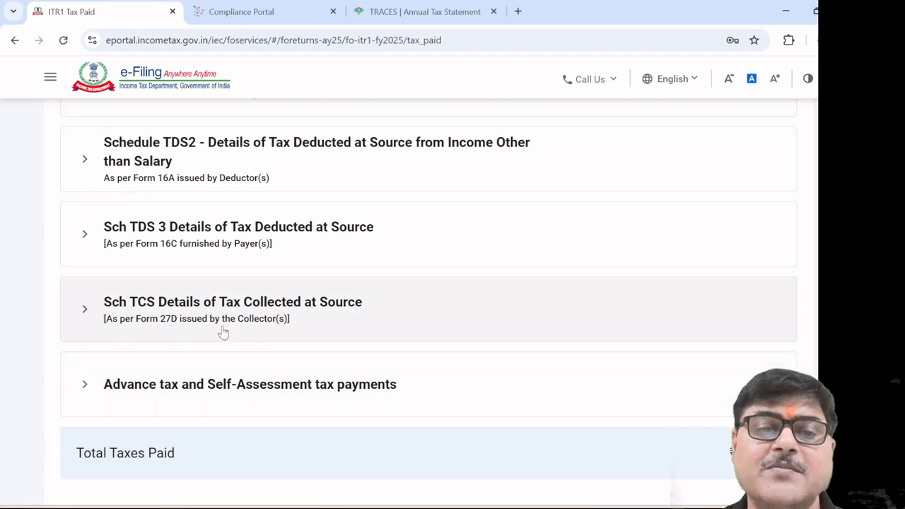
click(302, 385)
scroll(398, 392, down, 3)
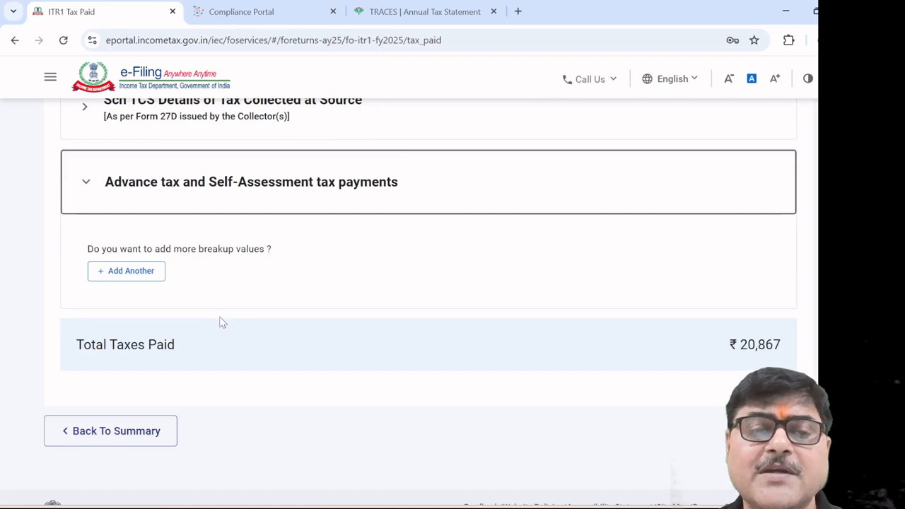
click(123, 274)
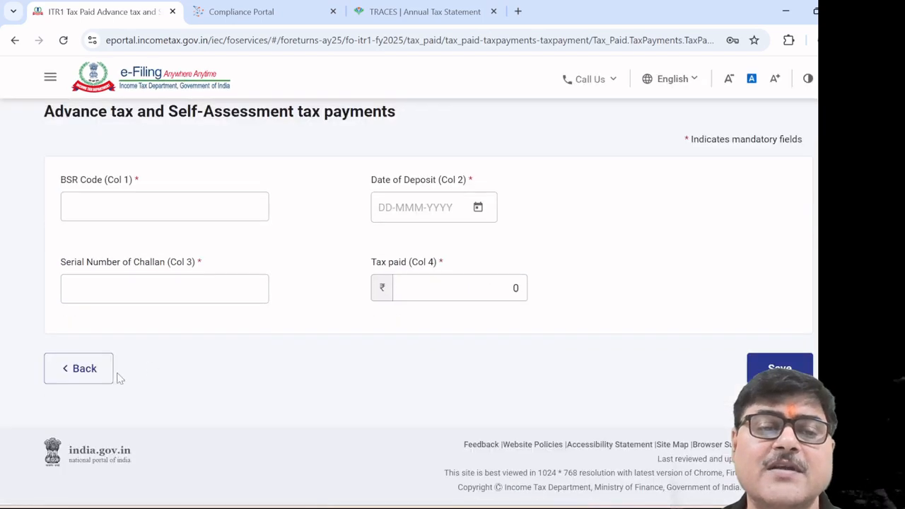
click(79, 368)
scroll(414, 368, down, 6)
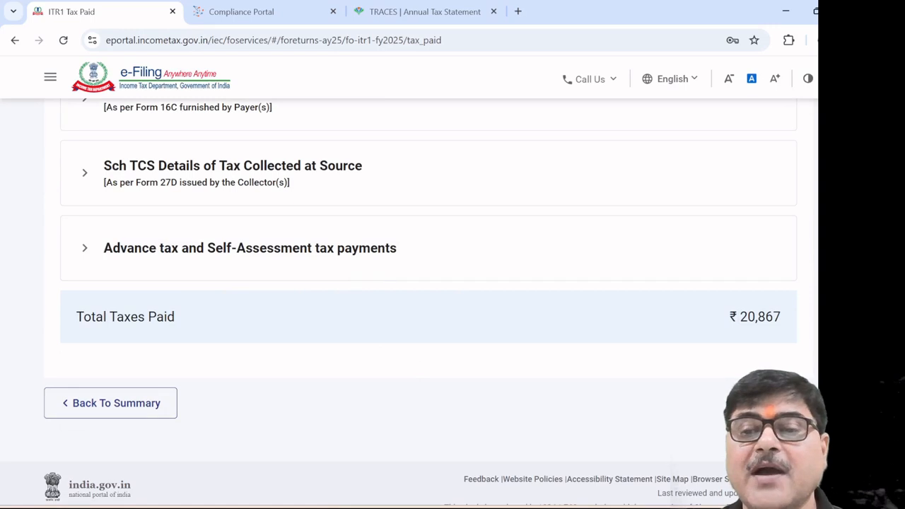
click(768, 403)
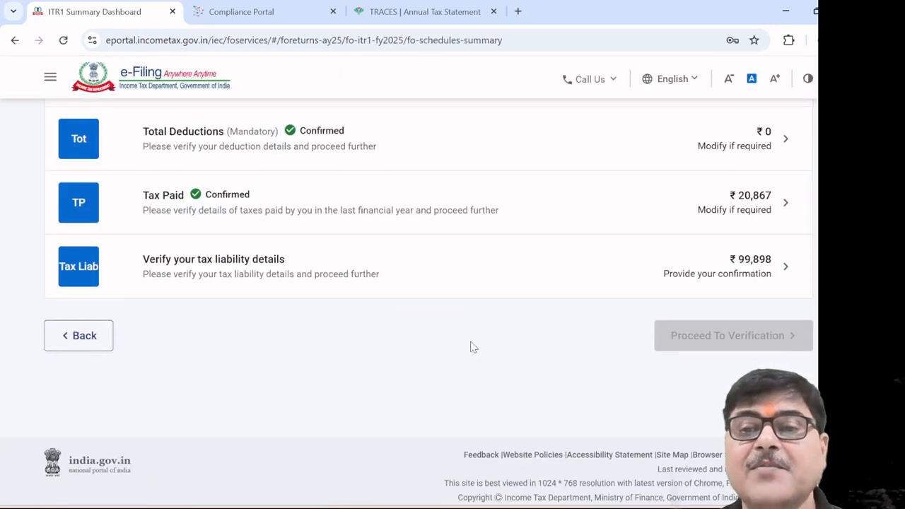
scroll(473, 347, up, 1)
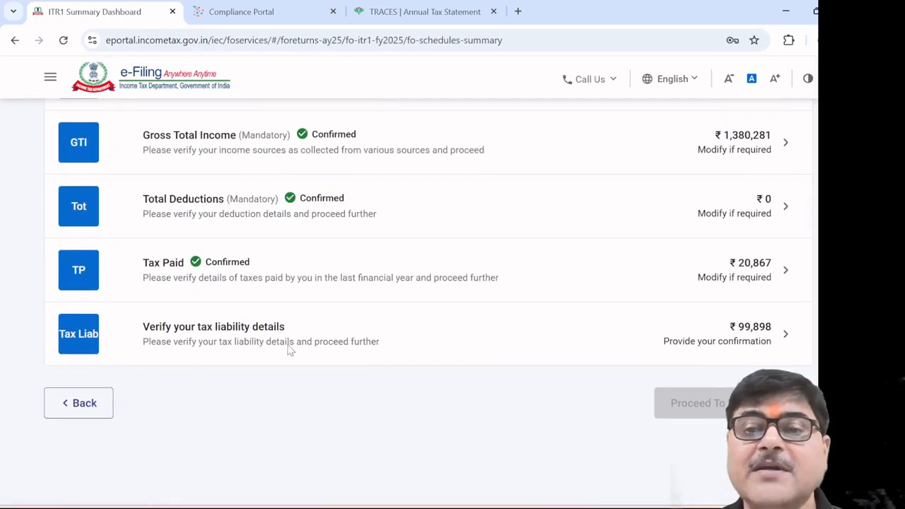
click(268, 336)
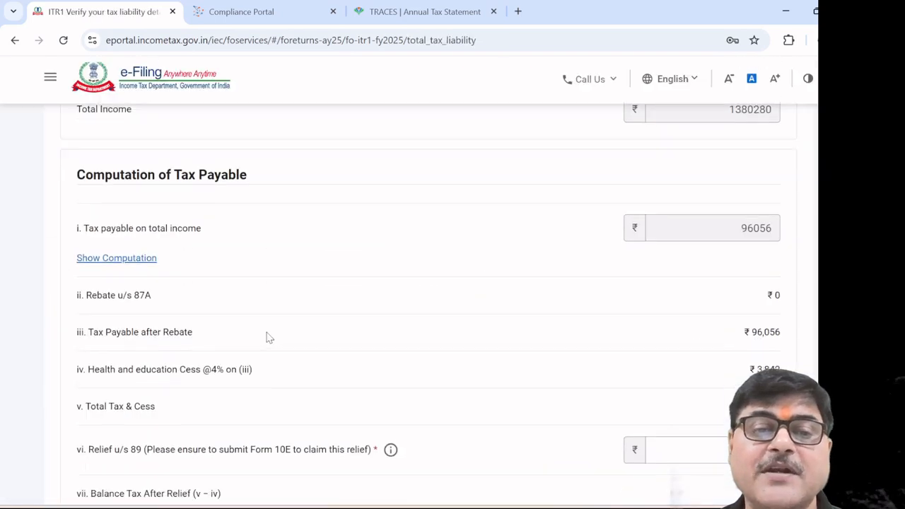
scroll(389, 343, down, 1)
scroll(389, 345, down, 4)
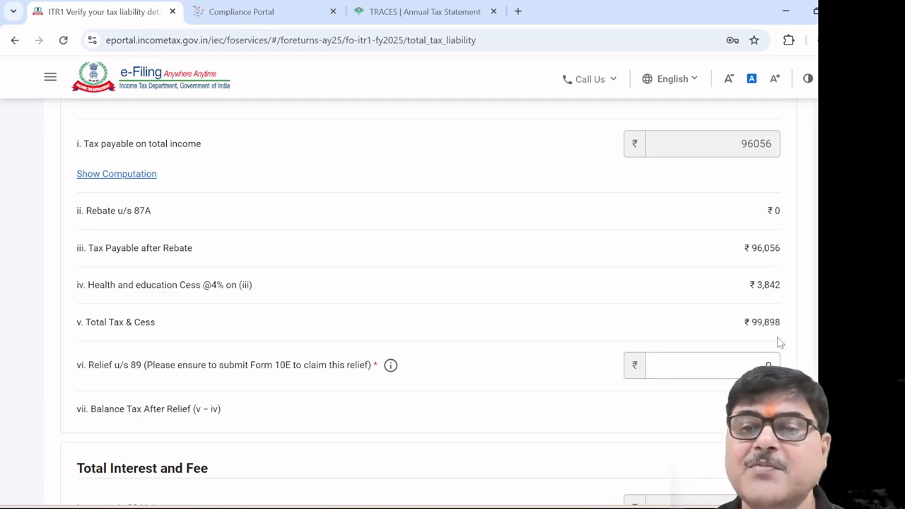
scroll(692, 333, down, 2)
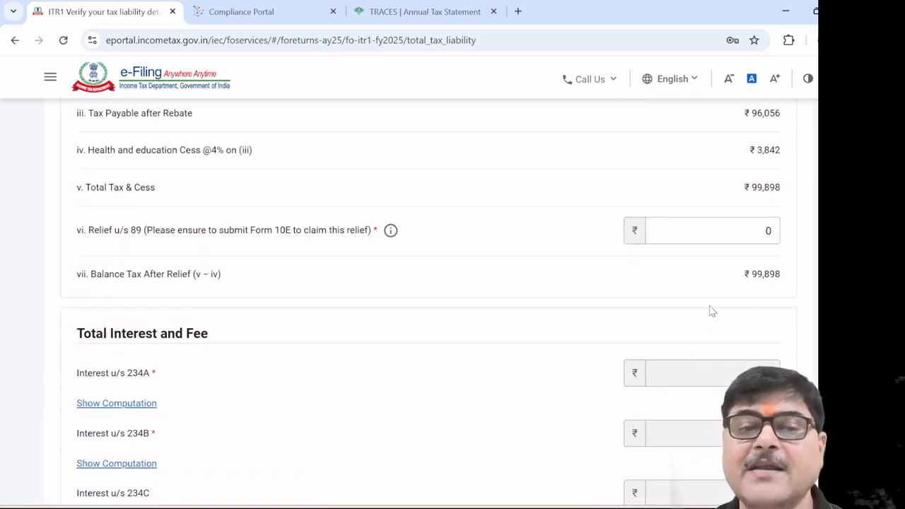
scroll(709, 311, down, 1)
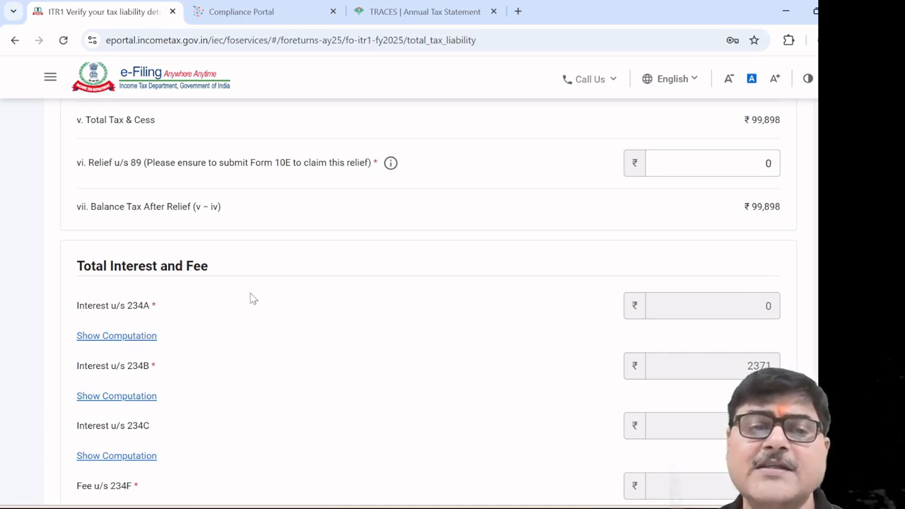
scroll(396, 324, down, 2)
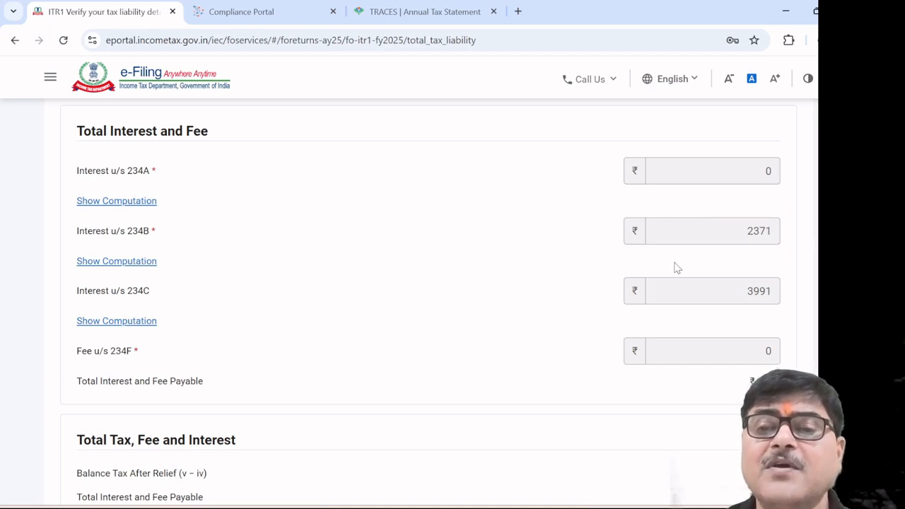
Show the 234B computation (₹79,031 for 3 months at ₹790) and the 234C quarterly breakup
click(148, 263)
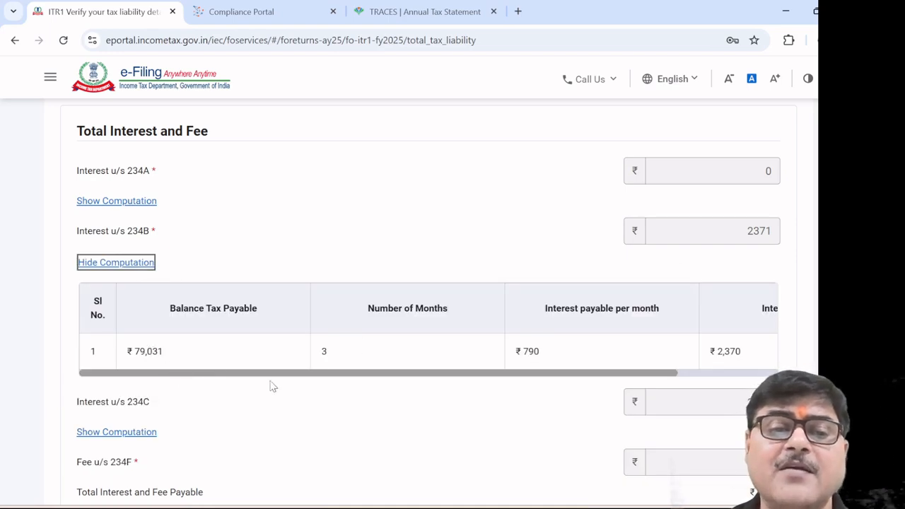
scroll(382, 314, up, 4)
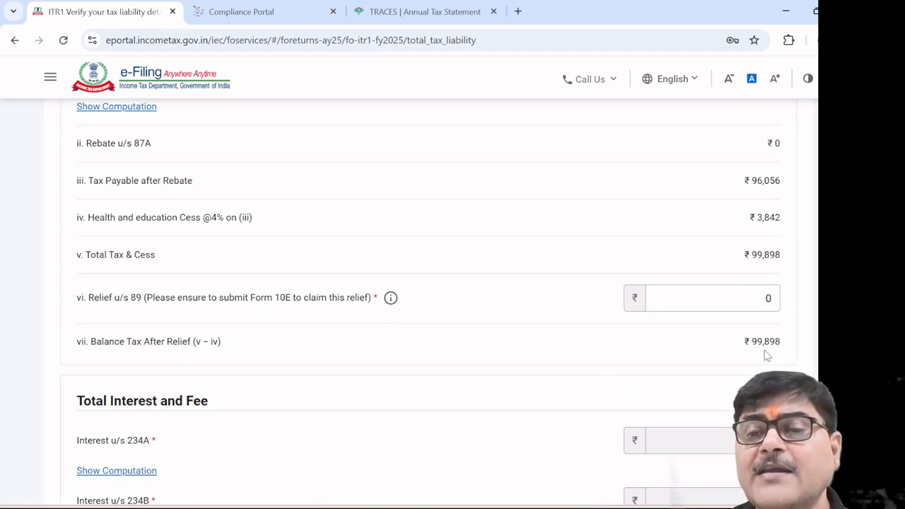
scroll(575, 372, down, 3)
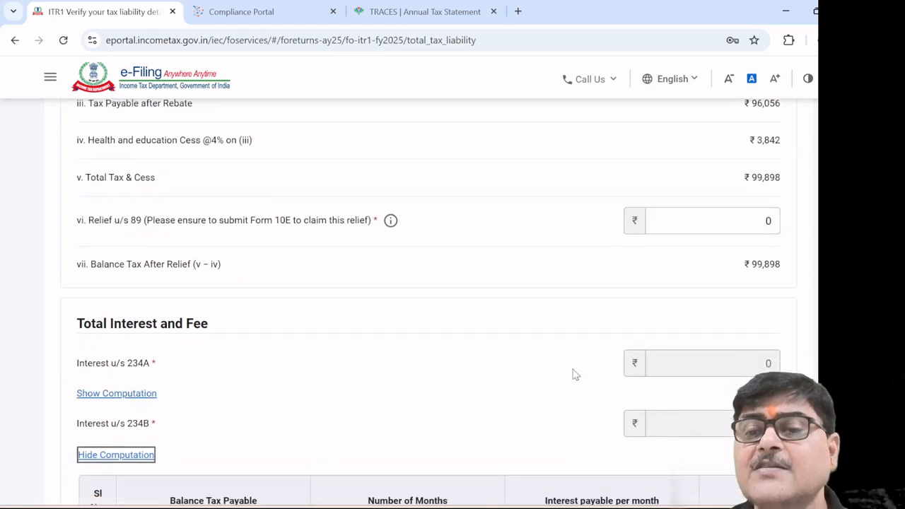
scroll(575, 375, down, 1)
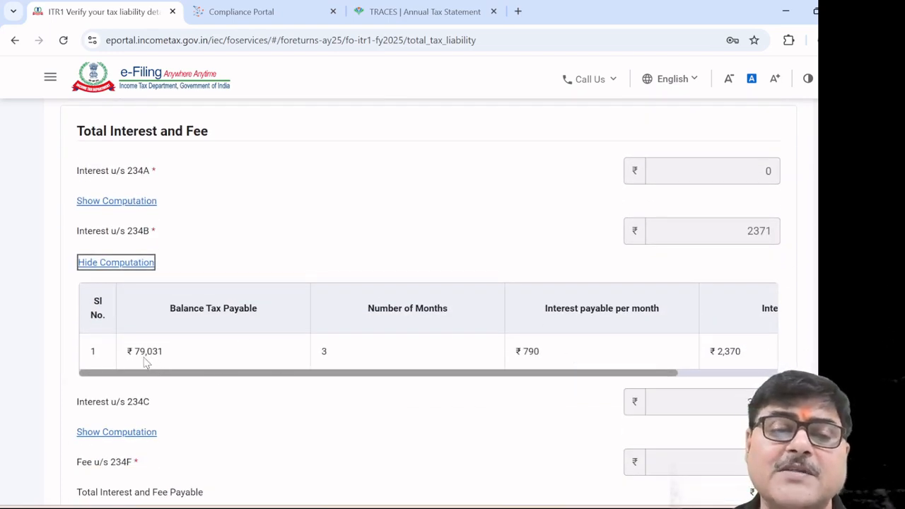
drag(184, 375, 308, 382)
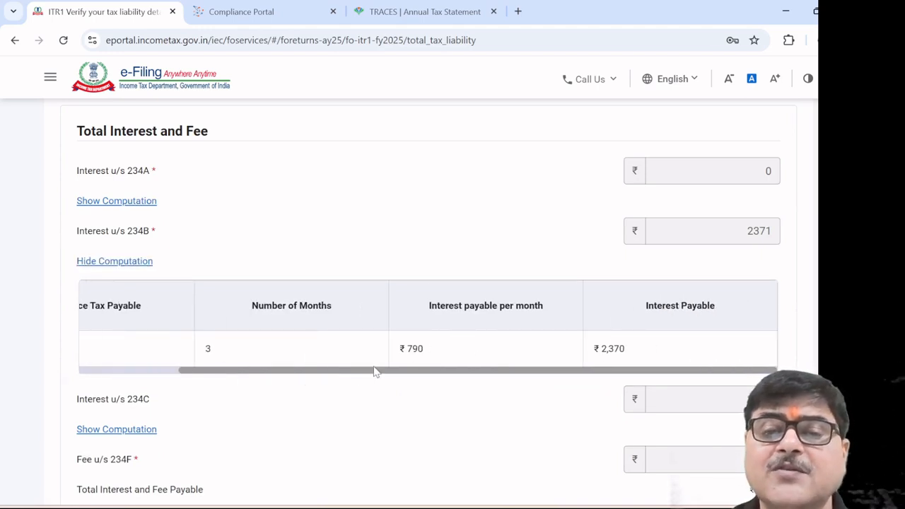
drag(272, 375, 164, 374)
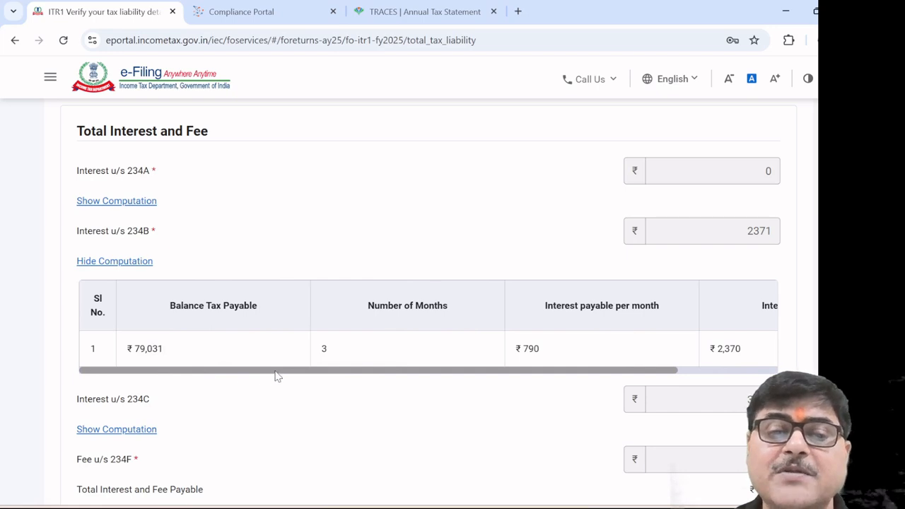
drag(276, 377, 361, 381)
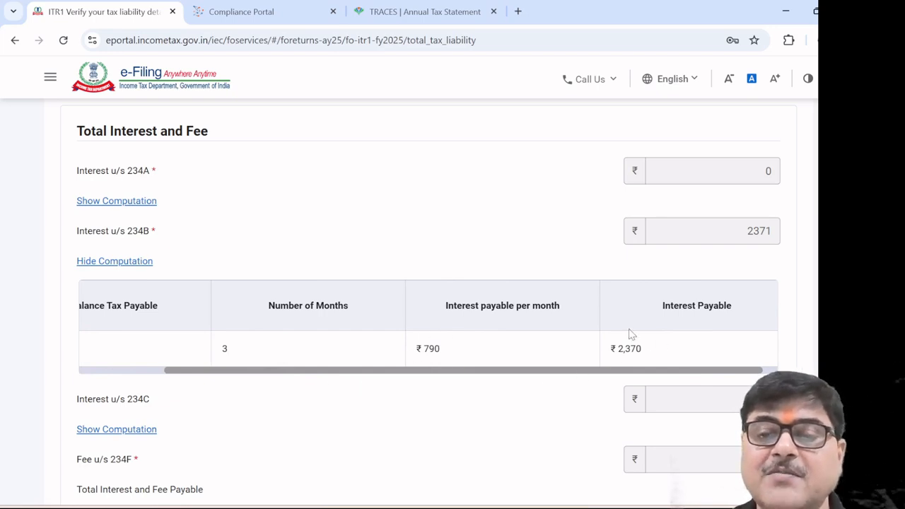
drag(362, 374, 234, 356)
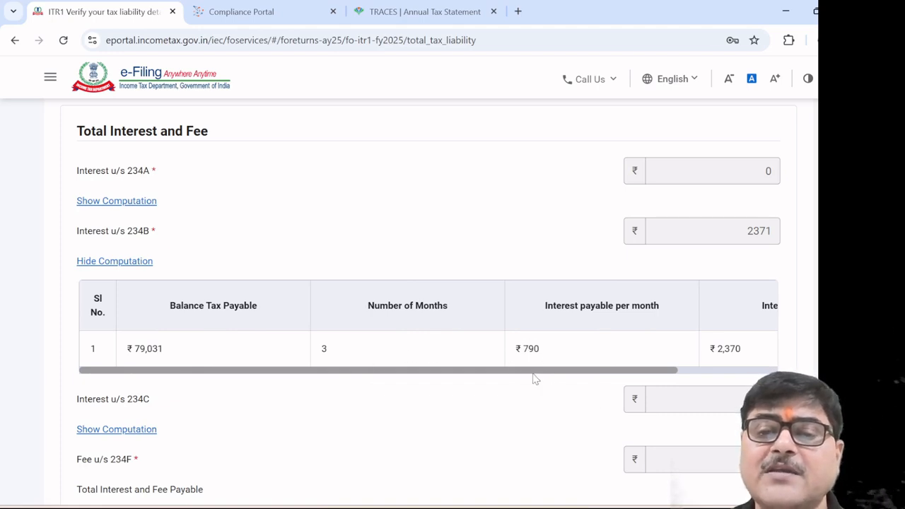
drag(562, 372, 672, 368)
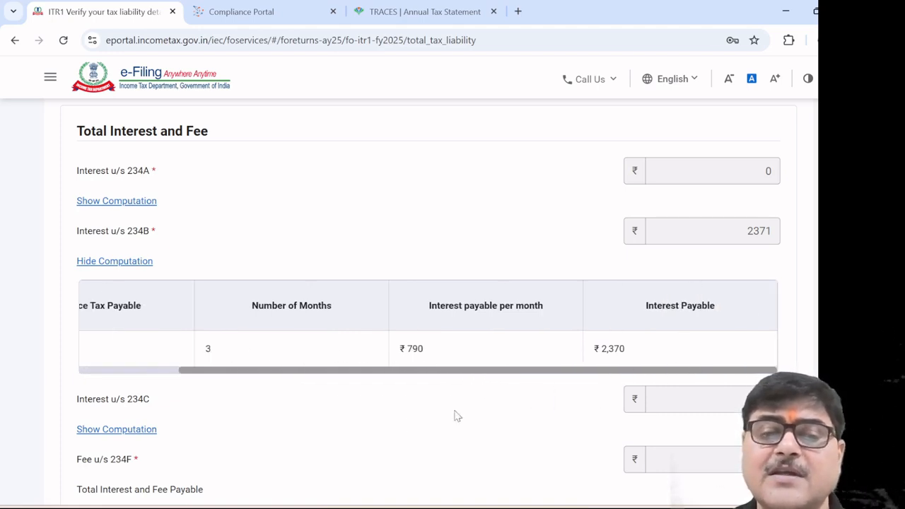
scroll(394, 426, down, 1)
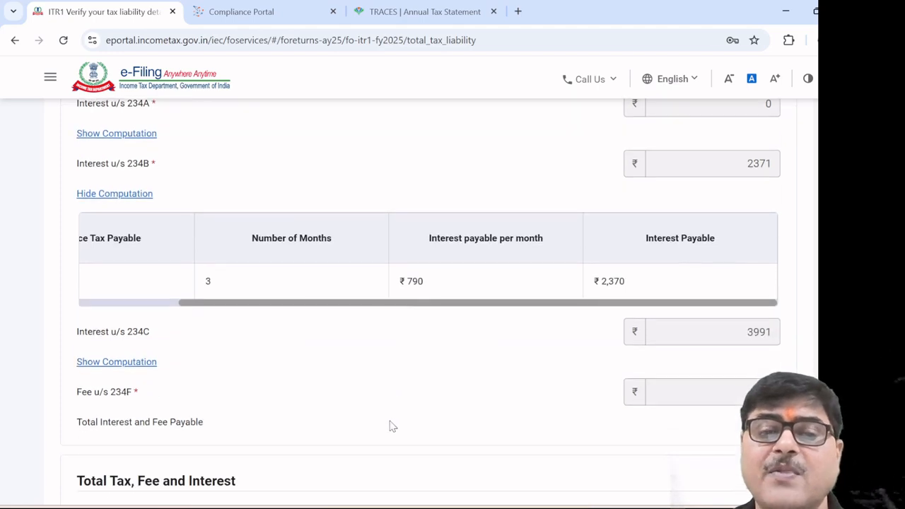
click(141, 362)
Read the 234C quarterly shortfall table behind the 3991 interest, keeping the session alive
scroll(294, 385, down, 3)
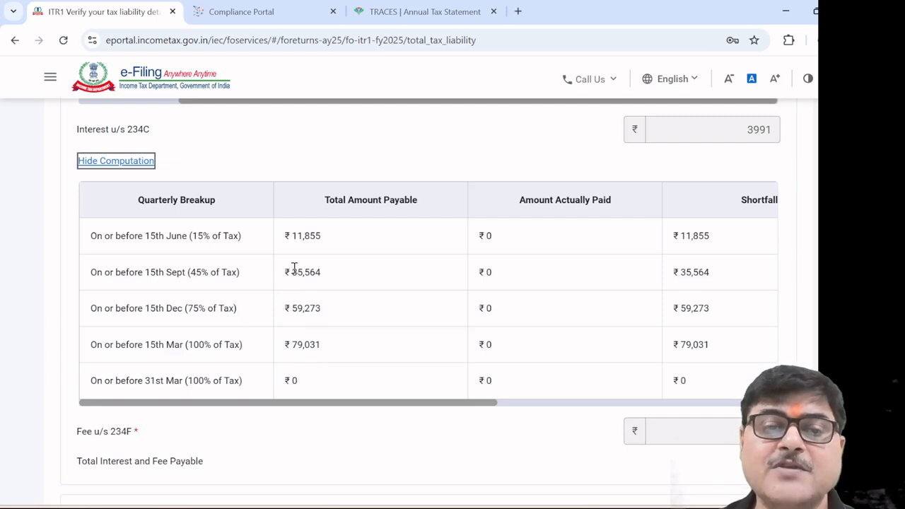
click(385, 408)
drag(461, 403, 683, 390)
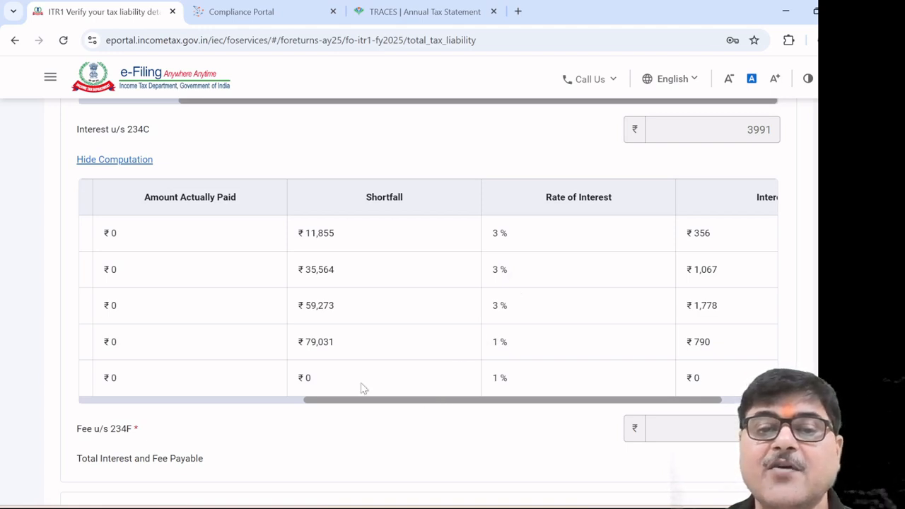
drag(350, 402, 135, 386)
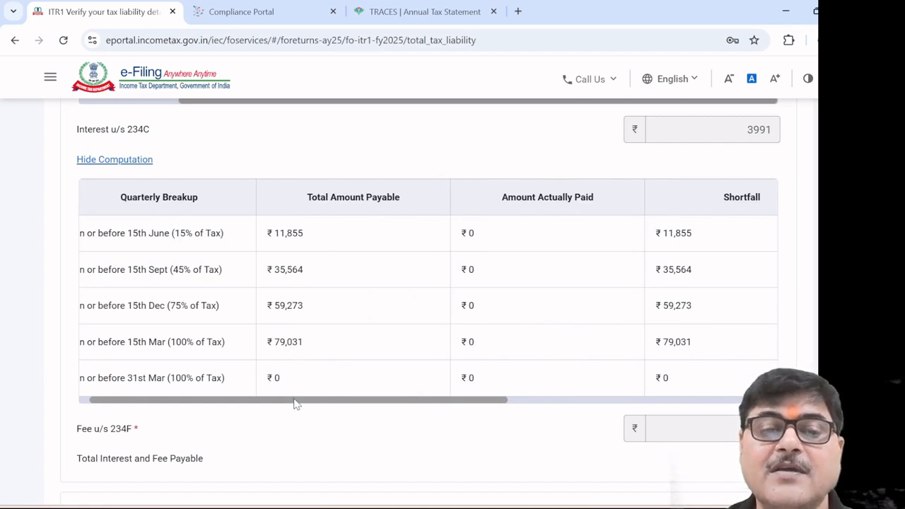
drag(299, 403, 582, 420)
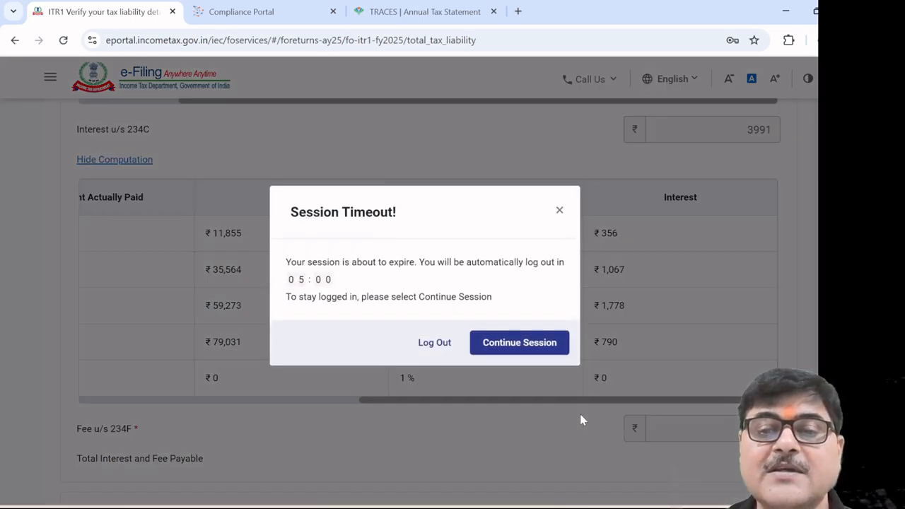
click(518, 350)
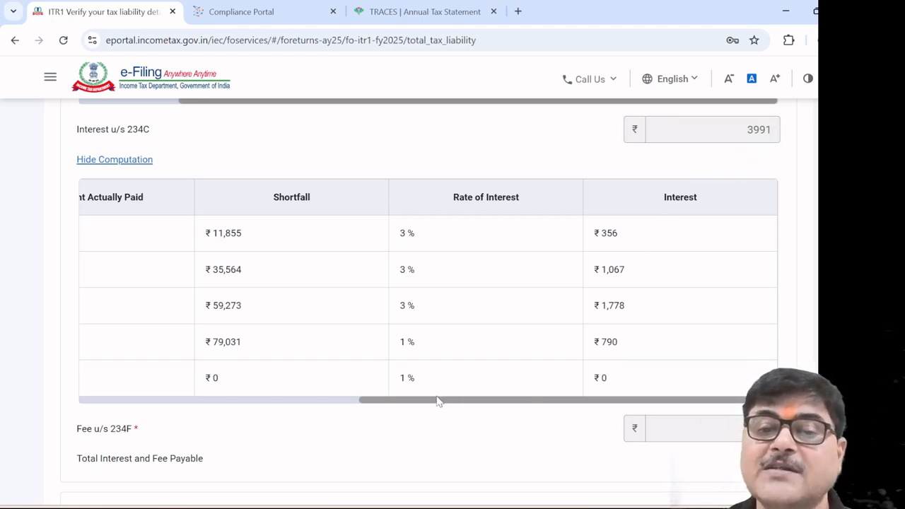
drag(380, 403, 80, 385)
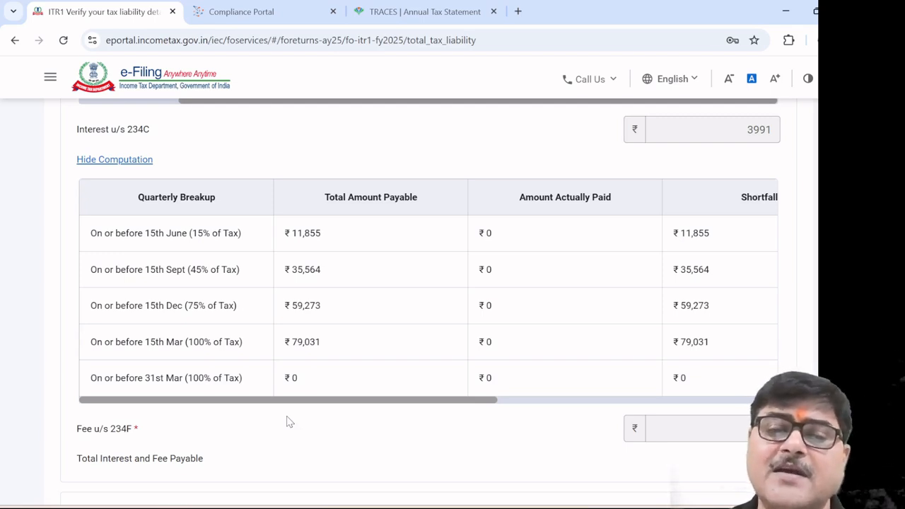
scroll(286, 420, down, 3)
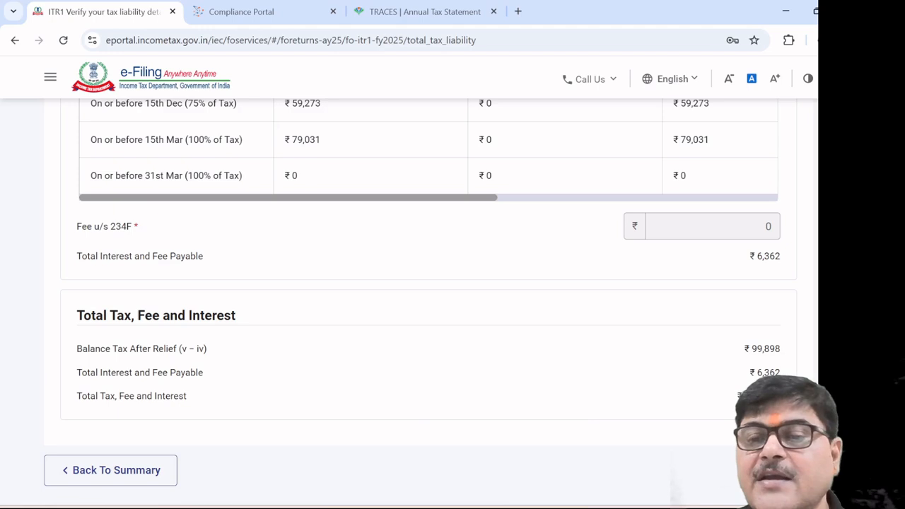
Confirm the ₹99,898 tax liability and proceed to the Tax Summary before verification
click(767, 470)
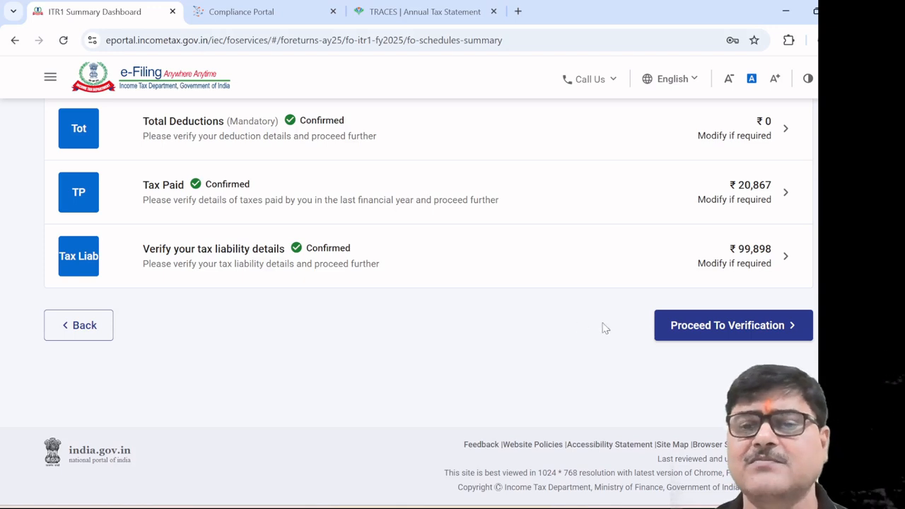
click(702, 326)
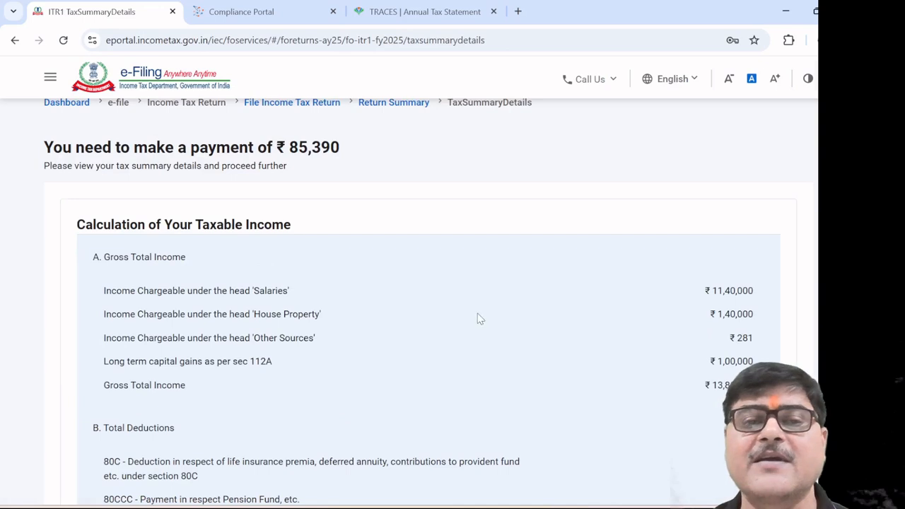
Scroll the Tax Summary to Amount Payable: ₹1,06,260 liability less ₹20,867 paid leaves ₹85,390
scroll(424, 301, up, 1)
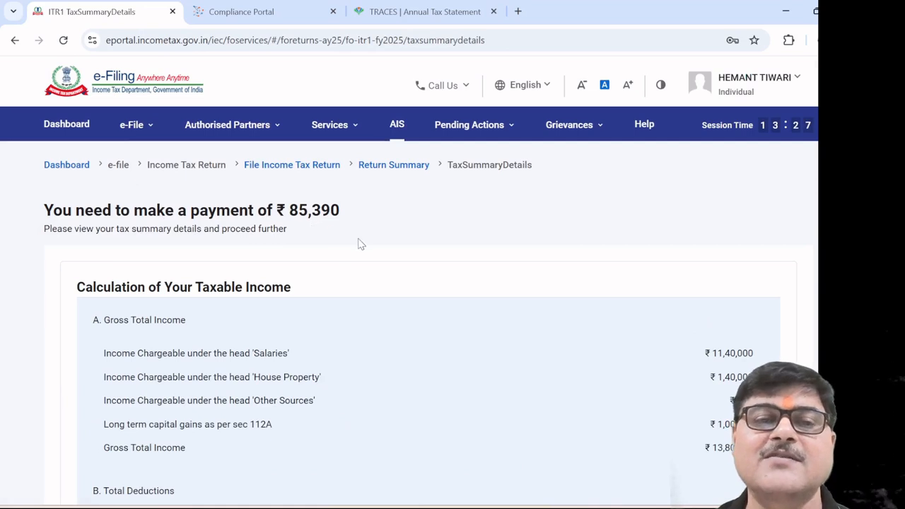
scroll(358, 243, down, 2)
scroll(358, 244, down, 20)
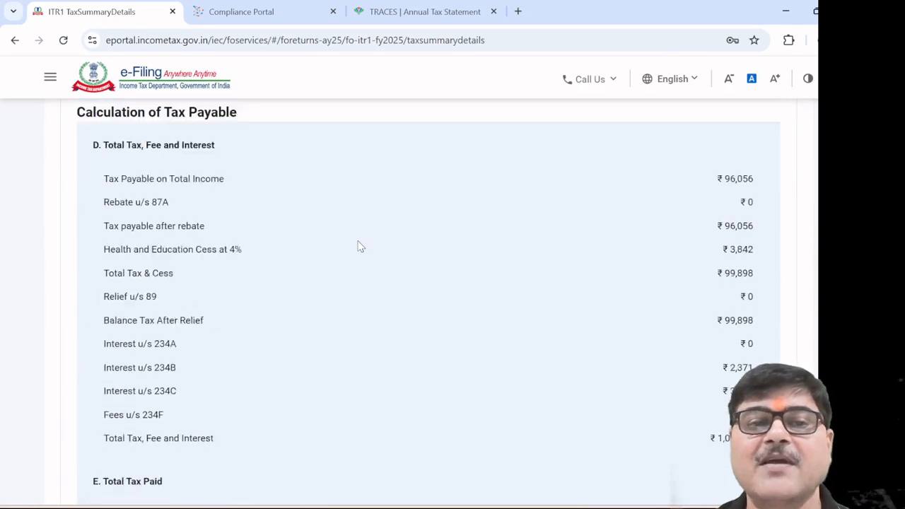
scroll(358, 245, down, 1)
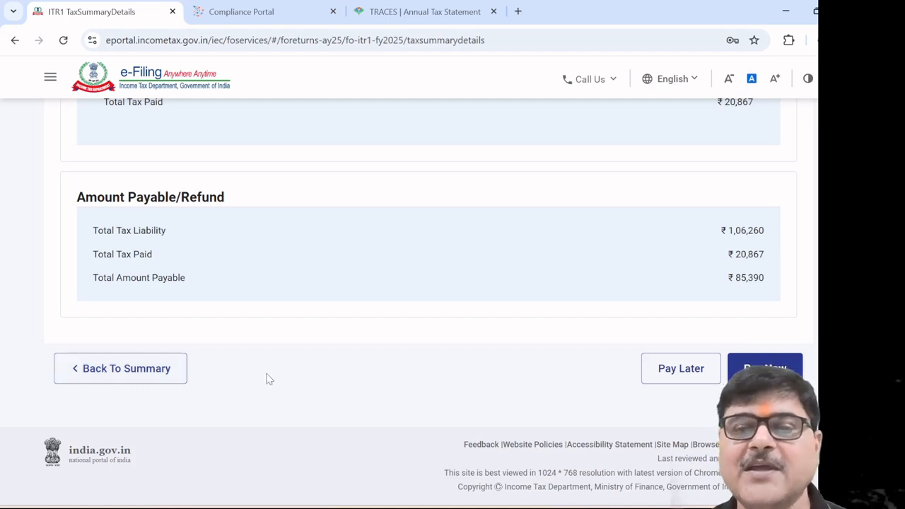
scroll(418, 366, up, 3)
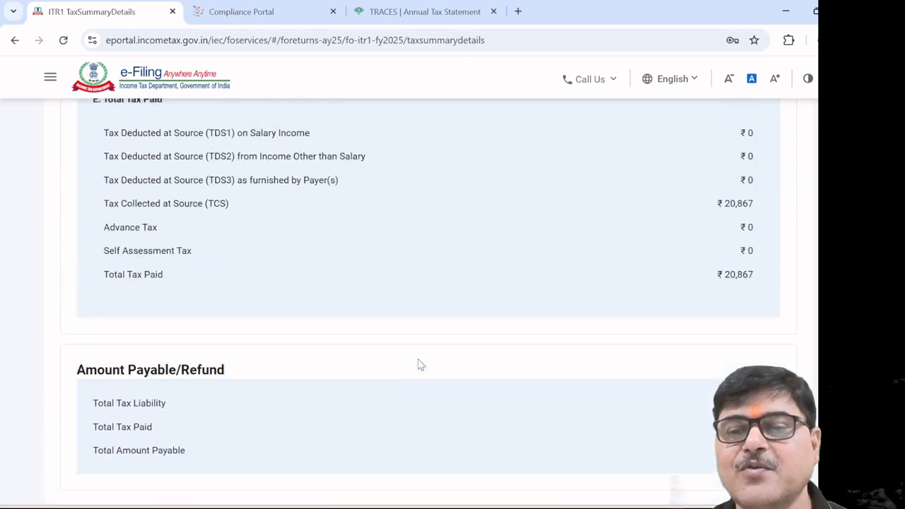
scroll(418, 365, down, 3)
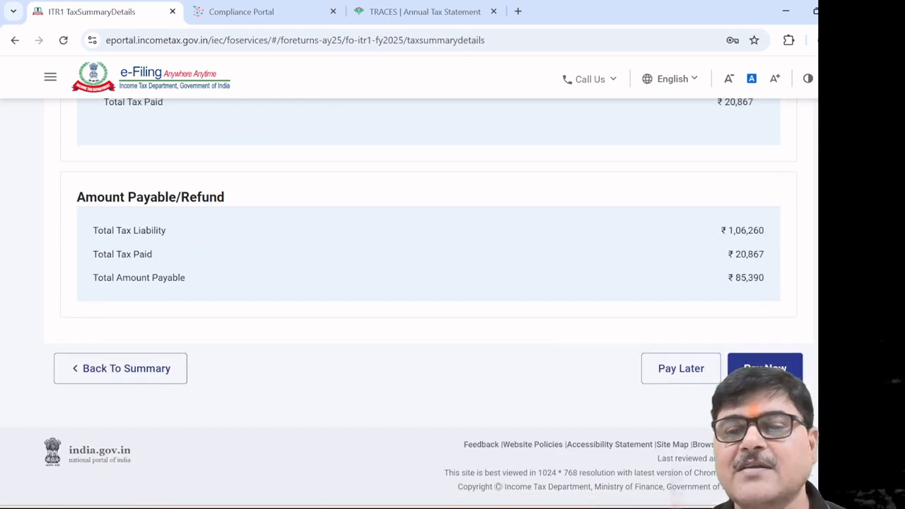